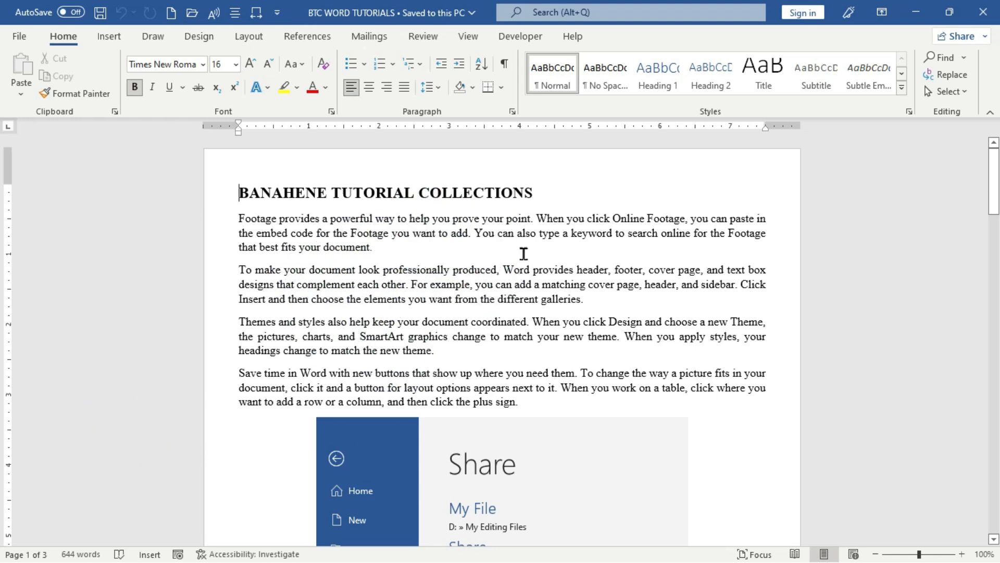
# Place the cursor at the Font Group heading on page 2, and again in the second paragraph under Insert Footage into Microsoft Word on page 3
pyautogui.moveTo(993, 180); pyautogui.dragTo(983, 311)
pyautogui.click(504, 311)
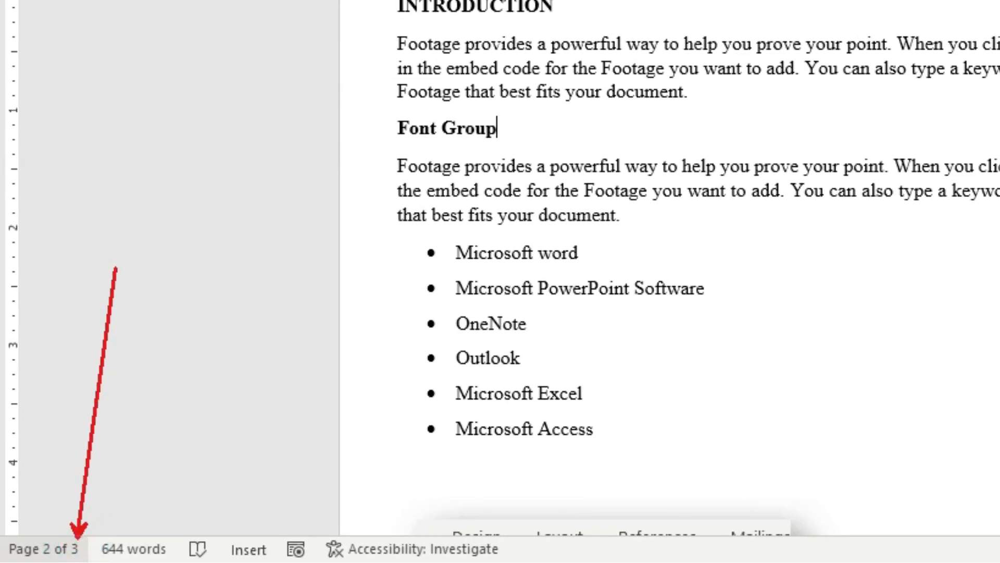
pyautogui.click(46, 533)
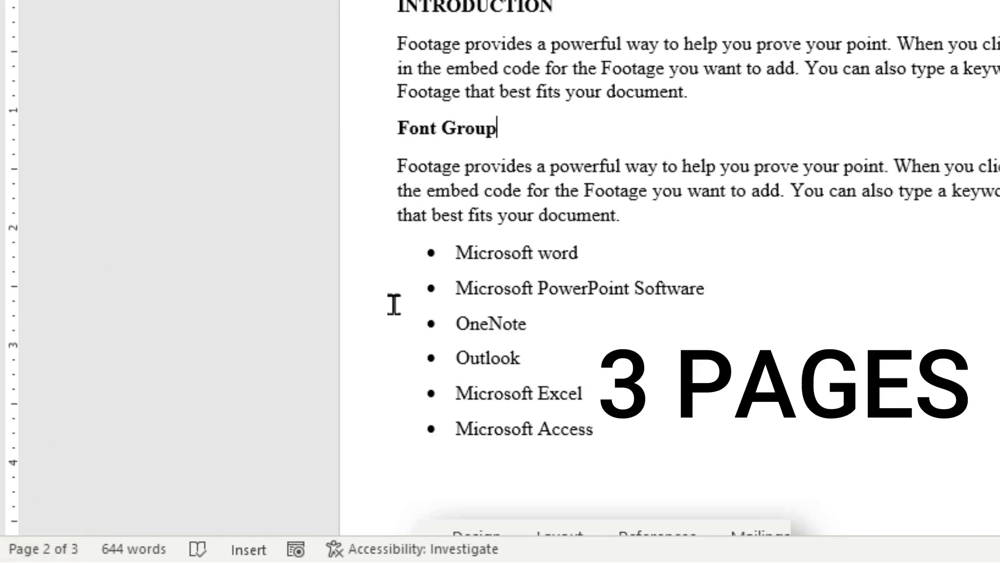
pyautogui.scroll(-15, 794, 167)
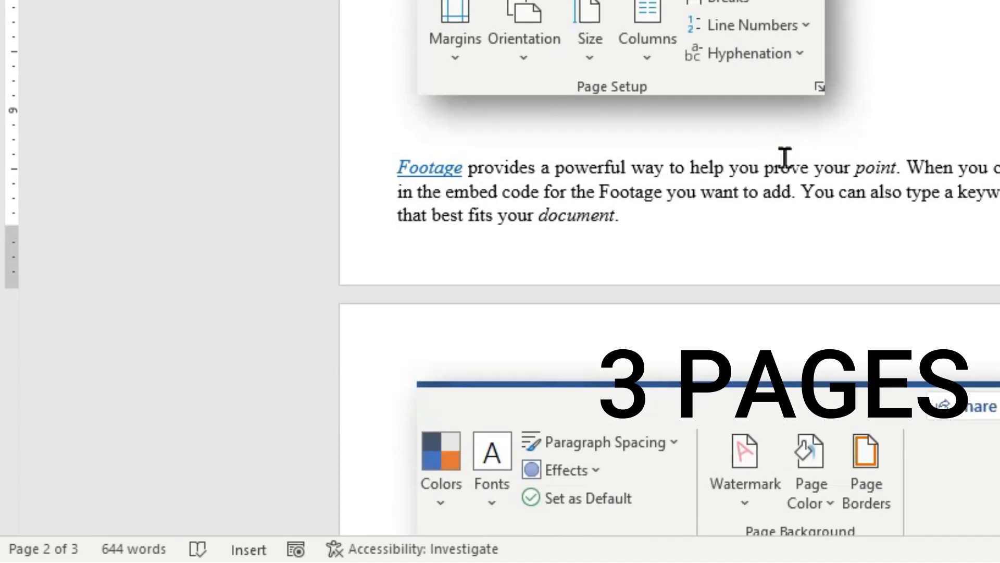
pyautogui.scroll(-10, 783, 160)
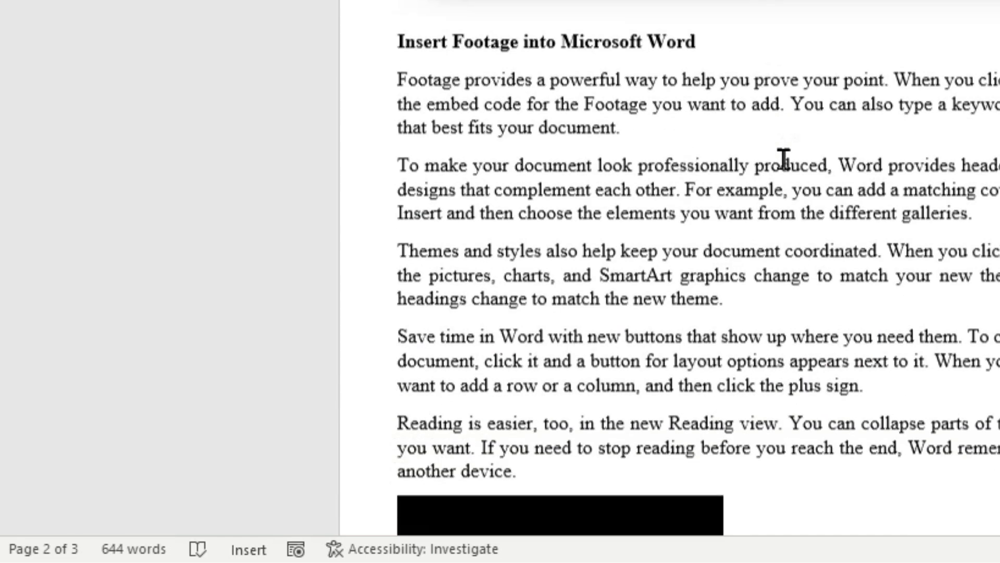
pyautogui.click(619, 163)
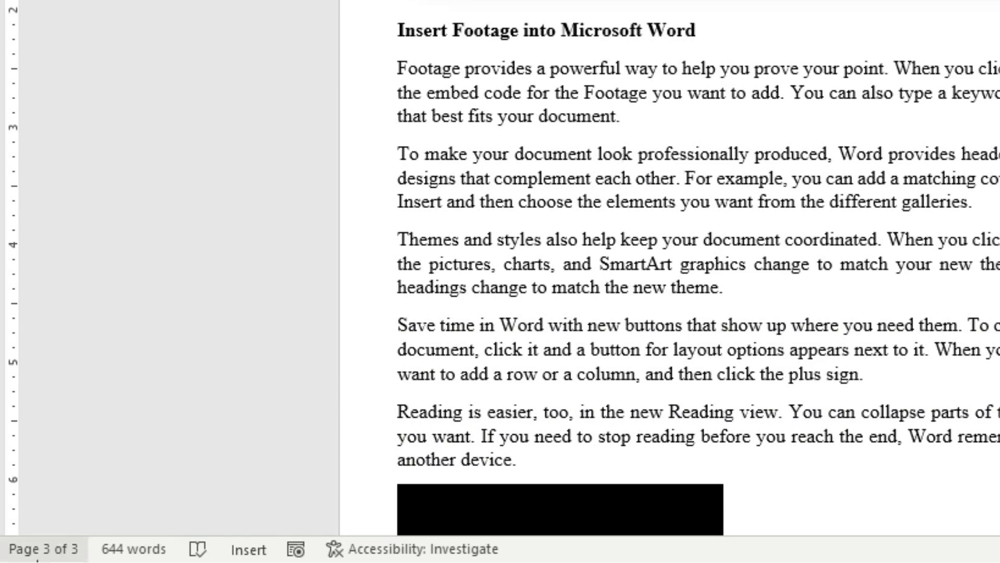
# Insert "2" before the final letter of "look" in the page 3 paragraph and open the Navigation pane
pyautogui.write('2')
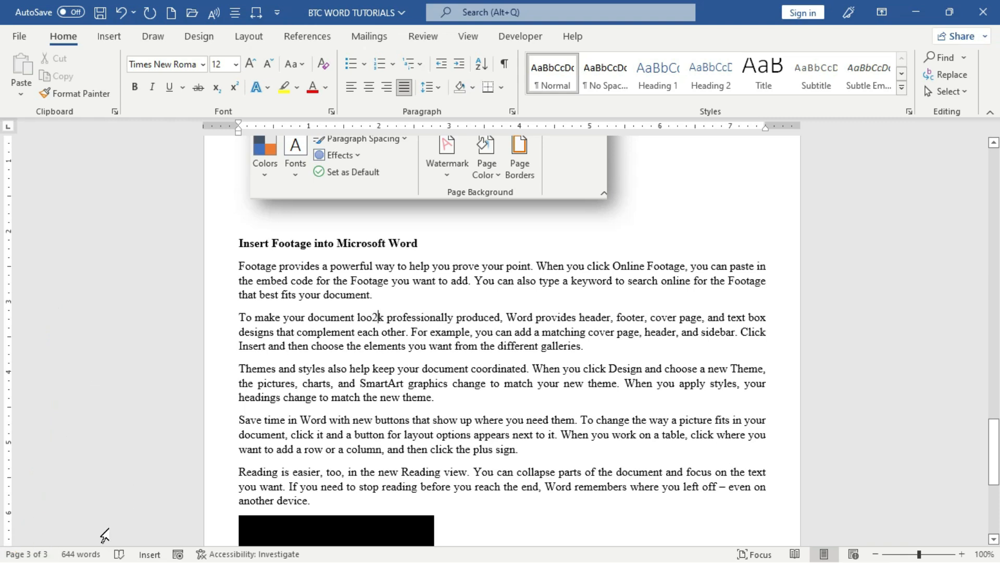
pyautogui.click(23, 554)
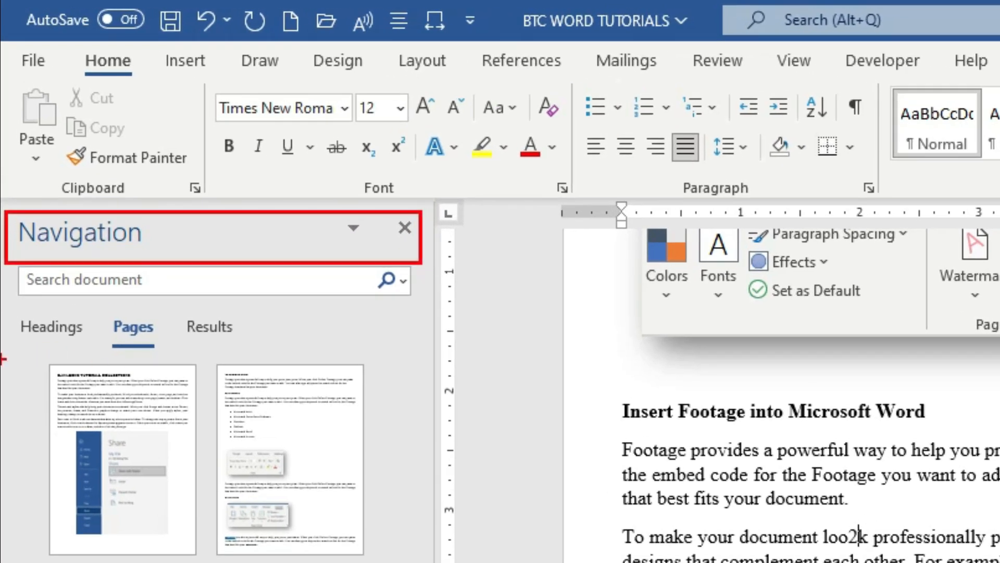
pyautogui.moveTo(9, 313)
pyautogui.mouseDown()
pyautogui.moveTo(30, 356)
pyautogui.moveTo(263, 356)
pyautogui.mouseUp()
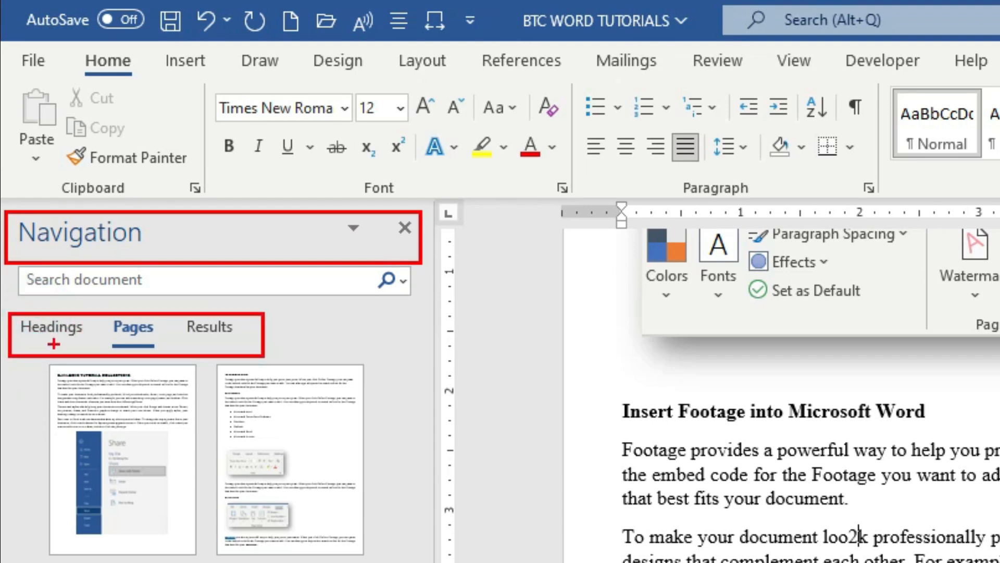
pyautogui.moveTo(39, 350)
pyautogui.mouseDown()
pyautogui.moveTo(31, 486)
pyautogui.moveTo(41, 499)
pyautogui.mouseUp()
pyautogui.moveTo(134, 360); pyautogui.dragTo(213, 533)
pyautogui.moveTo(233, 345)
pyautogui.mouseDown()
pyautogui.moveTo(469, 424)
pyautogui.moveTo(483, 442)
pyautogui.mouseUp()
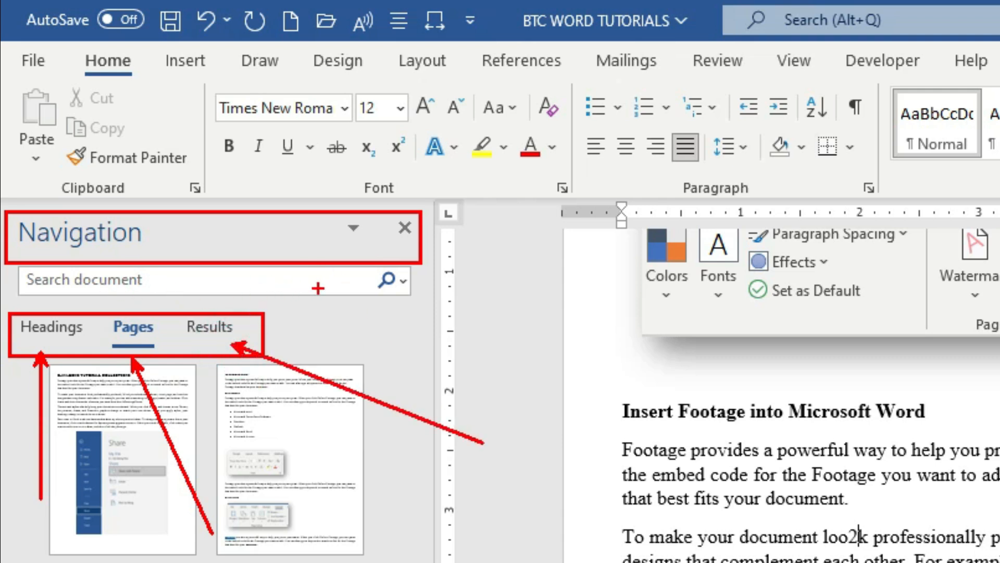
pyautogui.moveTo(318, 287); pyautogui.dragTo(430, 357)
pyautogui.moveTo(431, 357); pyautogui.dragTo(516, 416)
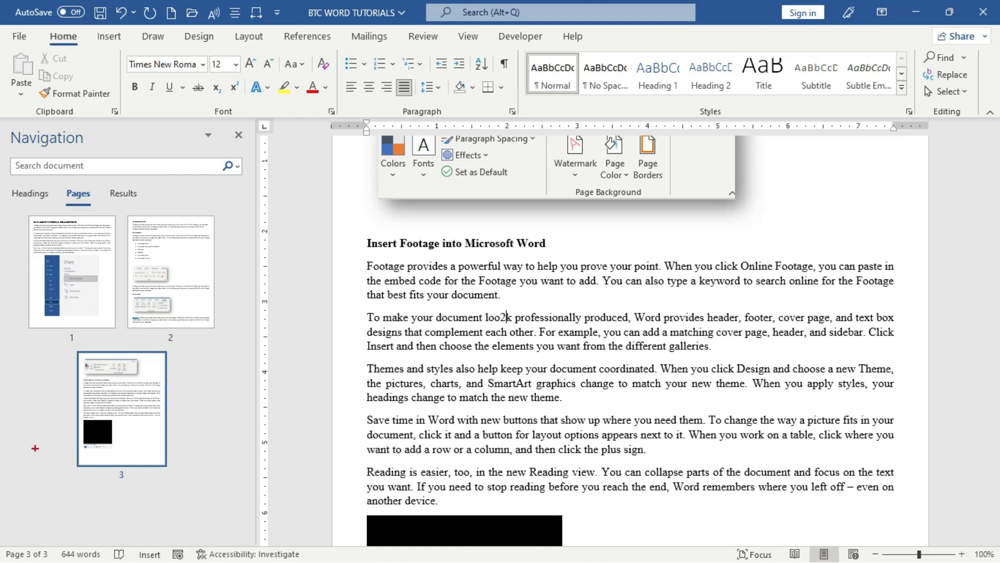
pyautogui.moveTo(29, 542); pyautogui.dragTo(28, 389)
pyautogui.moveTo(2, 128)
pyautogui.mouseDown()
pyautogui.moveTo(5, 180)
pyautogui.moveTo(190, 476)
pyautogui.moveTo(240, 471)
pyautogui.mouseUp()
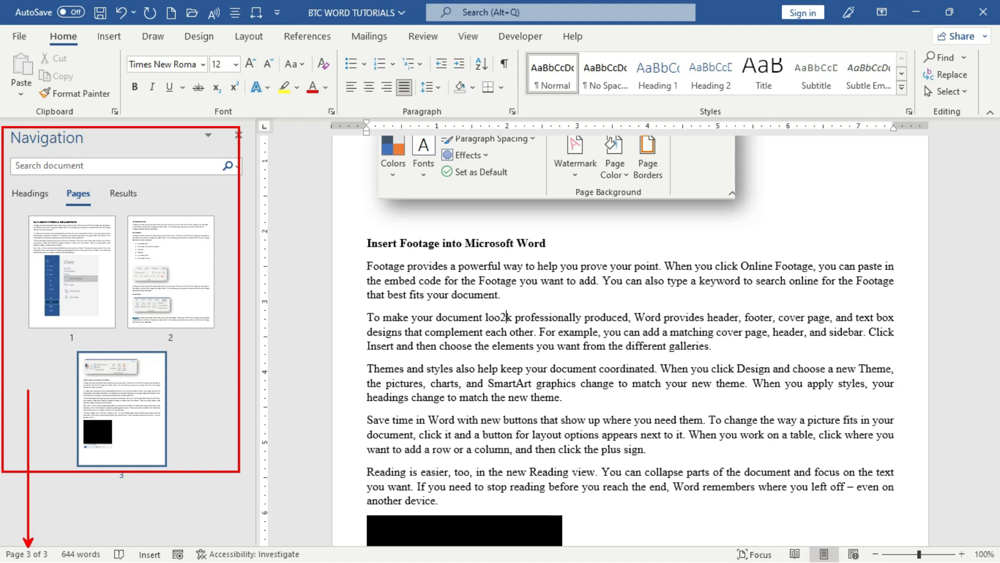
pyautogui.press('Escape')
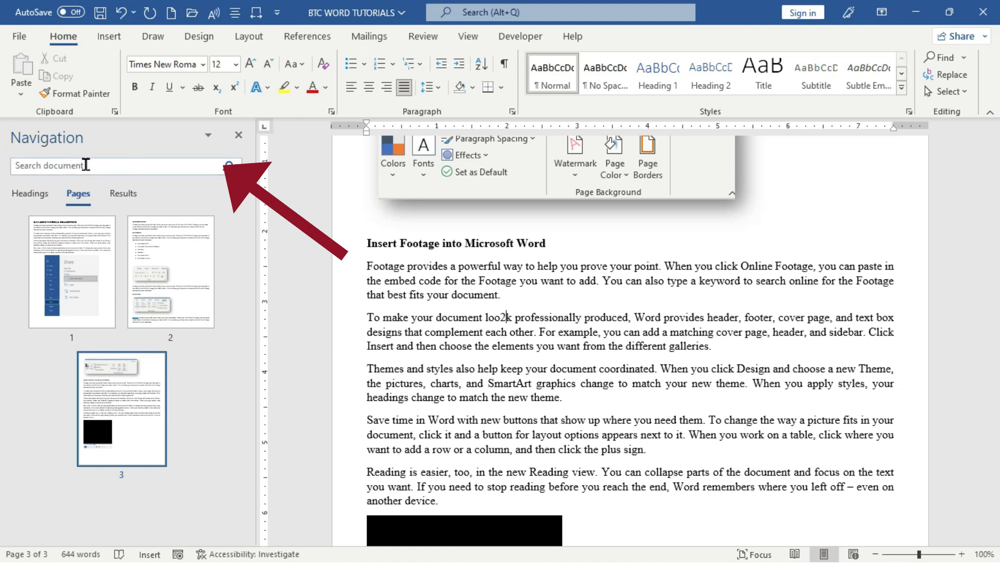
# Search the document for "banahene" and clear the search
pyautogui.click(107, 167)
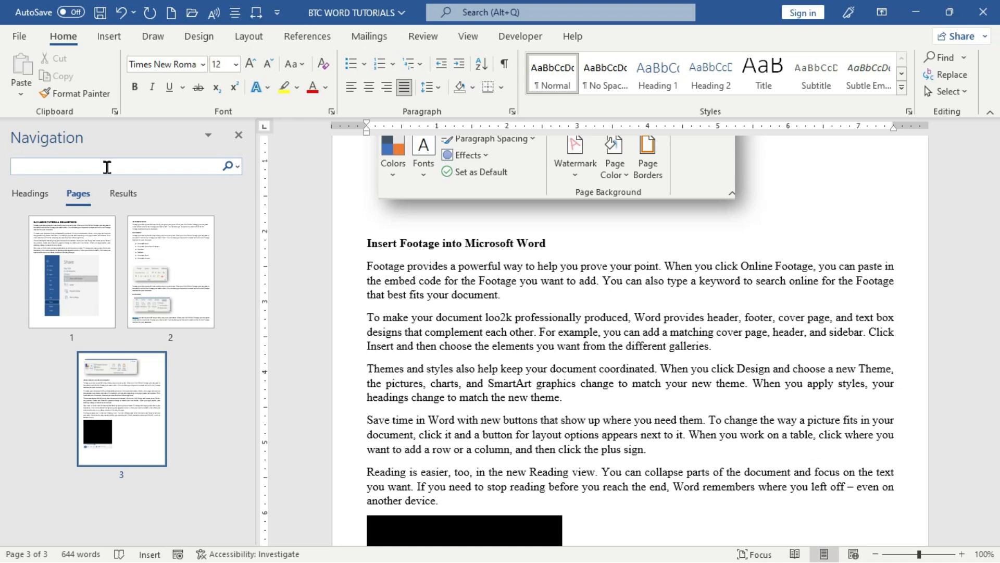
pyautogui.write('banahene')
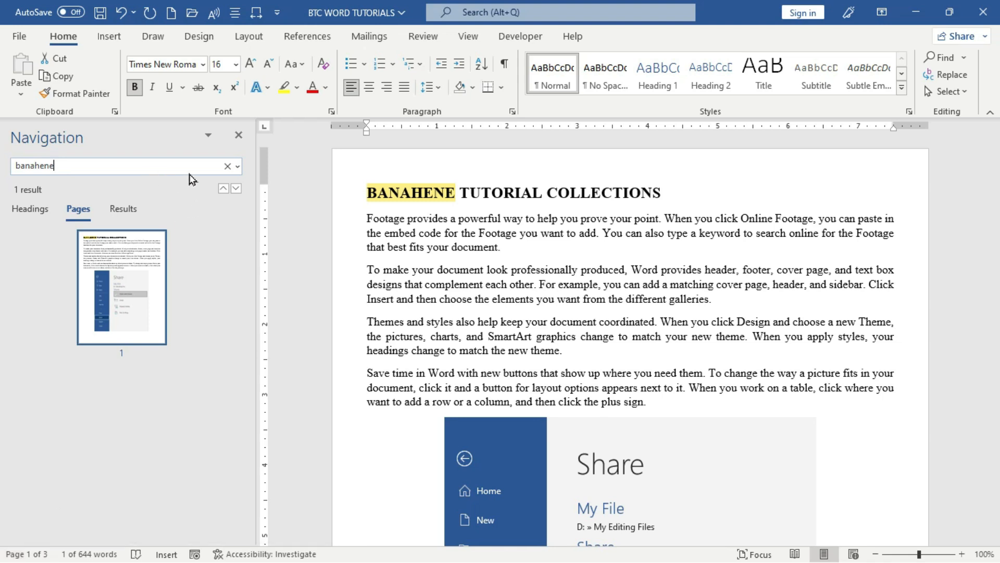
pyautogui.click(226, 166)
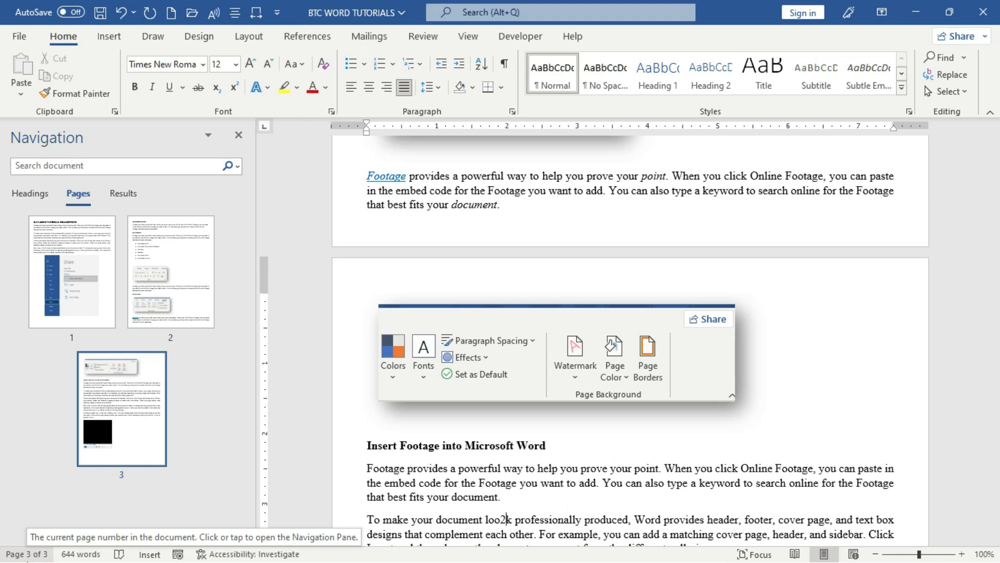
# Insert "banahene" after "loo2" in the page 3 paragraph, and search the document for the same word
pyautogui.write('banahene')
pyautogui.click(83, 164)
pyautogui.write('banahene')
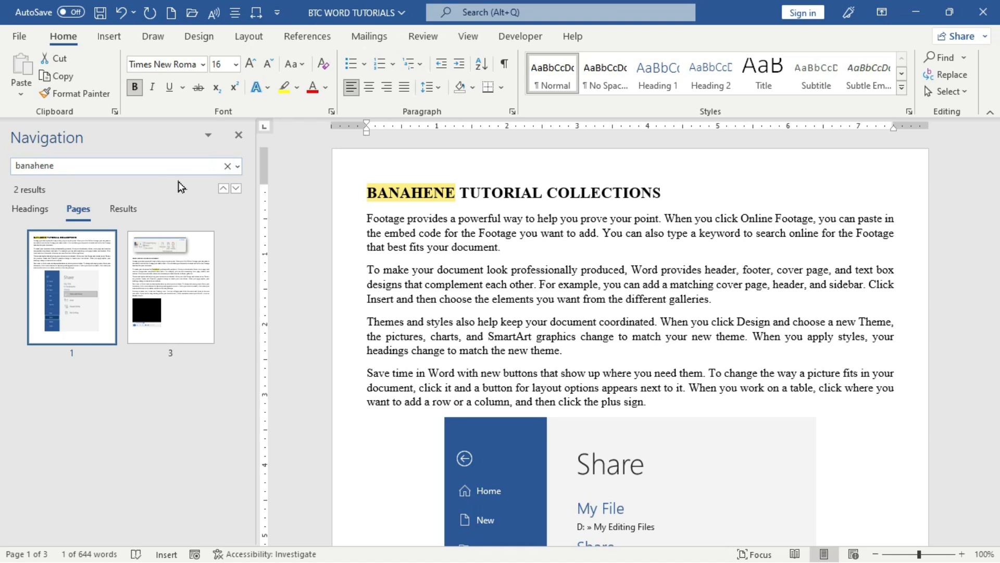
# Examine the additional search options, including the graphics, tables, equations, footnotes and comments finders, and close them
pyautogui.click(238, 166)
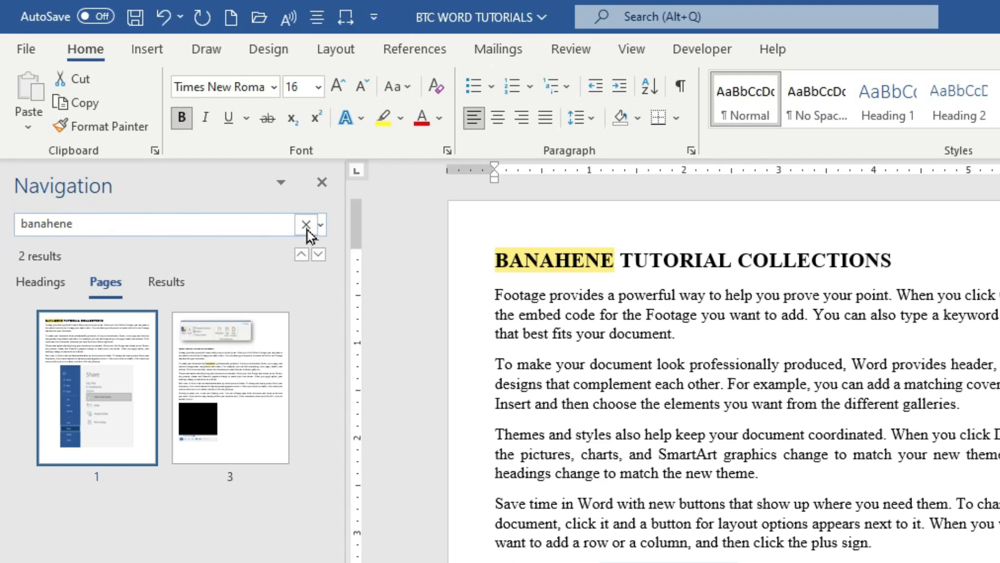
pyautogui.click(322, 226)
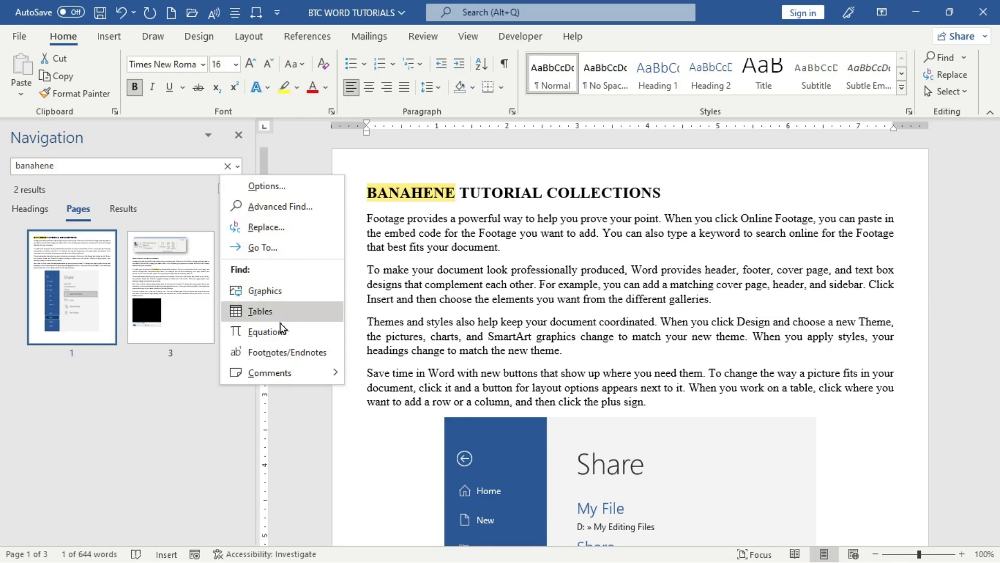
pyautogui.moveTo(290, 378)
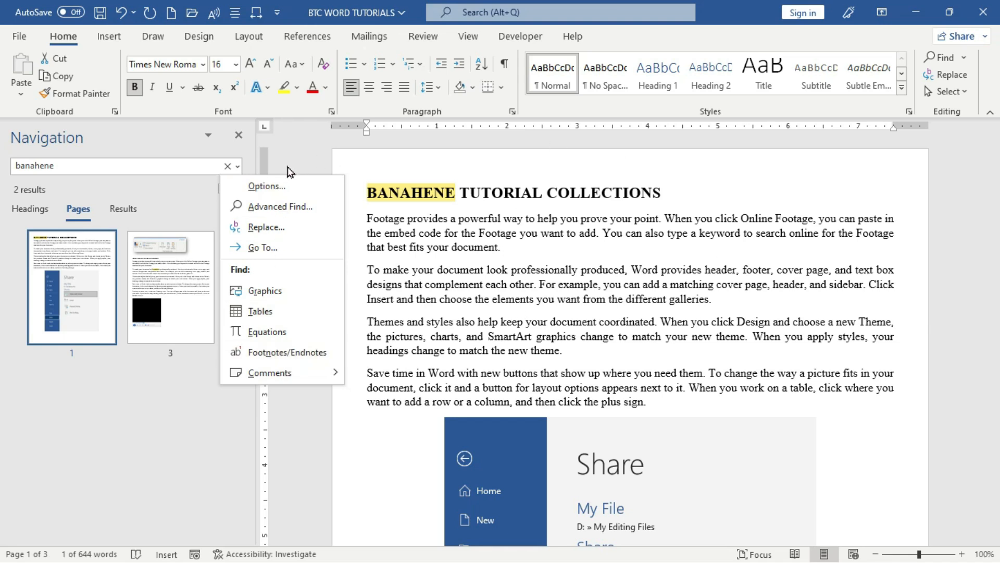
pyautogui.click(238, 166)
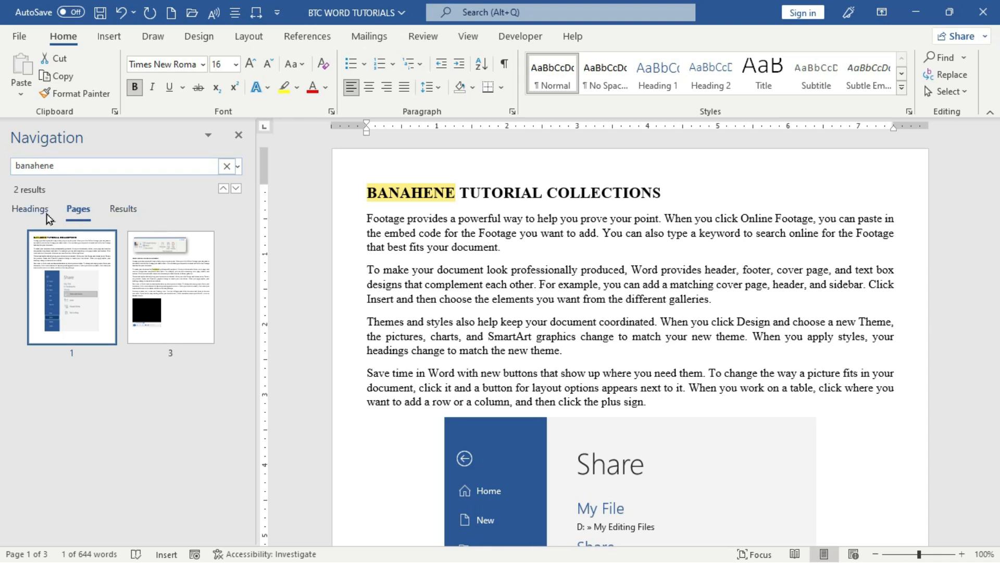
# Show the document's headings outline and apply the Heading 1 style to the title BANAHENE TUTORIAL COLLECTIONS
pyautogui.click(29, 211)
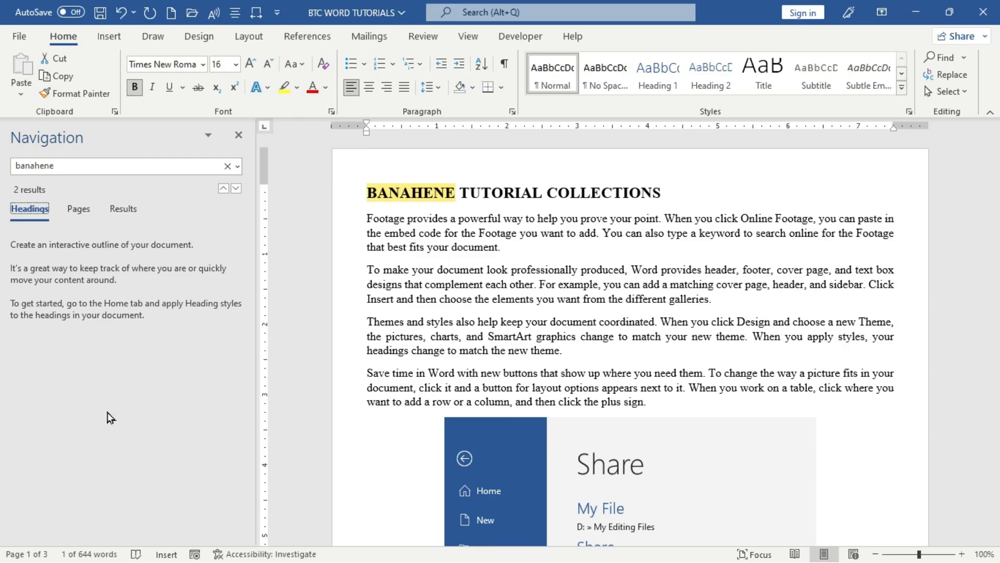
pyautogui.click(365, 195)
pyautogui.moveTo(364, 196); pyautogui.dragTo(671, 194)
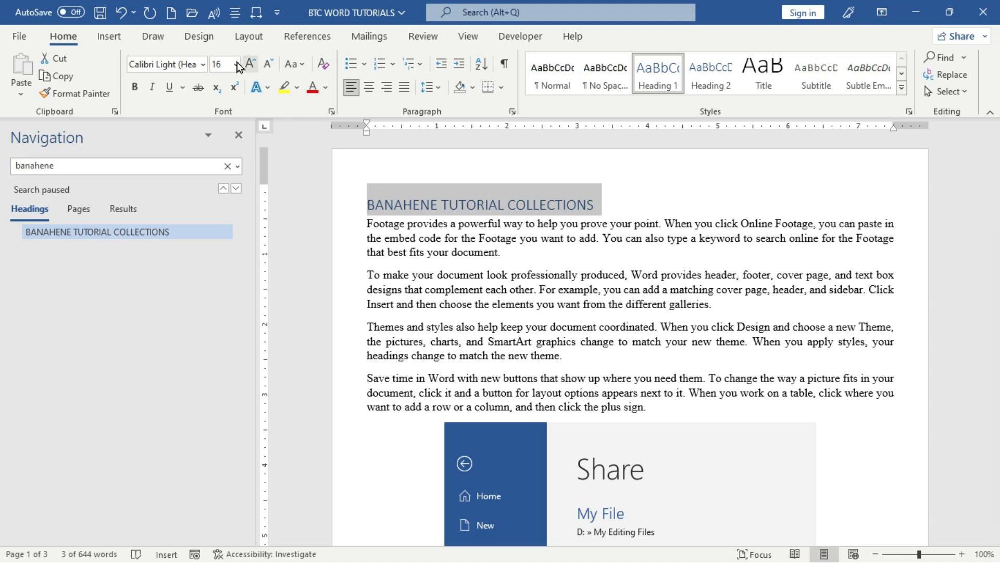
# Format the title BANAHENE TUTORIAL COLLECTIONS in Times New Roman, size 20, with a black font color
pyautogui.click(205, 68)
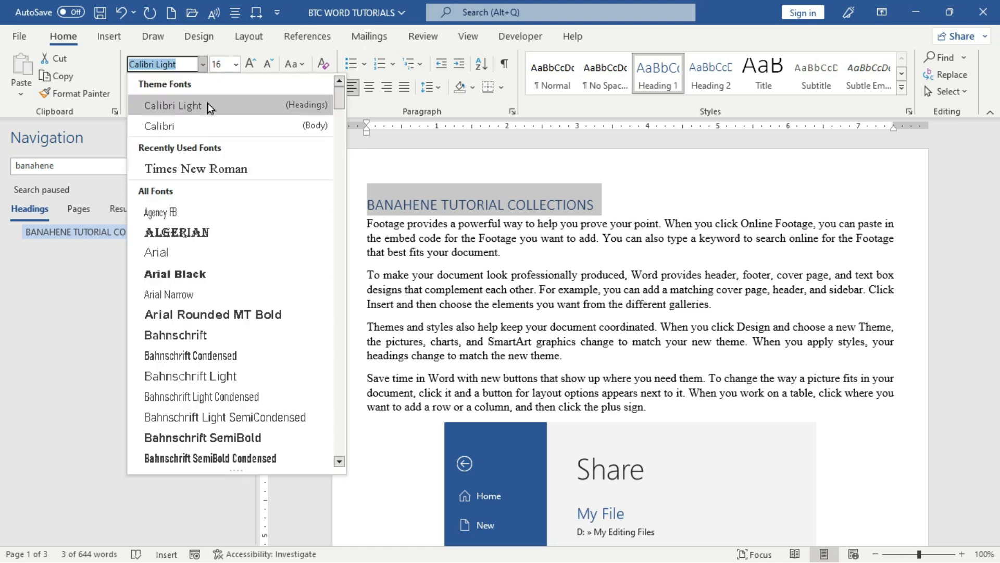
pyautogui.click(206, 170)
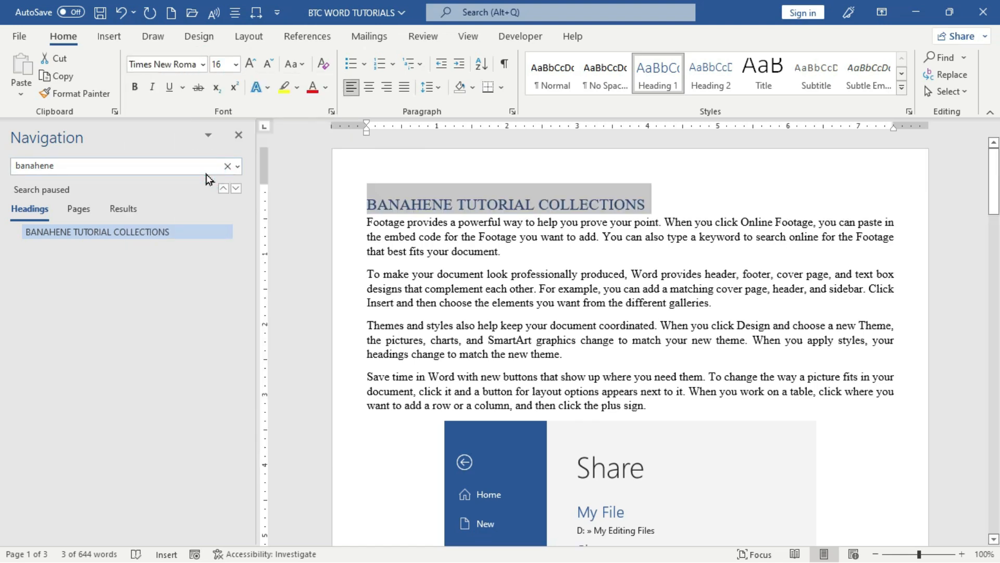
pyautogui.click(236, 65)
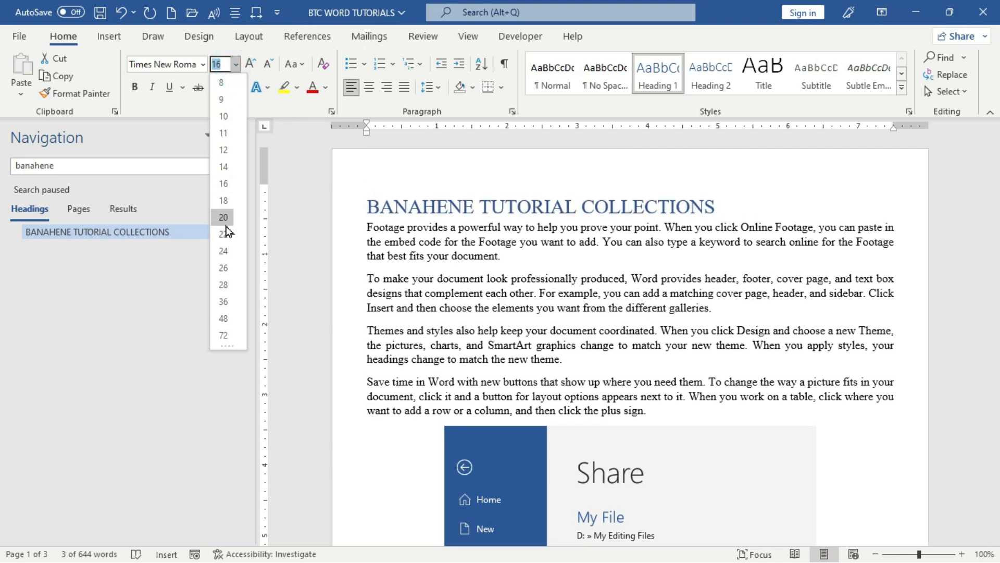
pyautogui.click(224, 218)
pyautogui.click(325, 87)
pyautogui.click(323, 148)
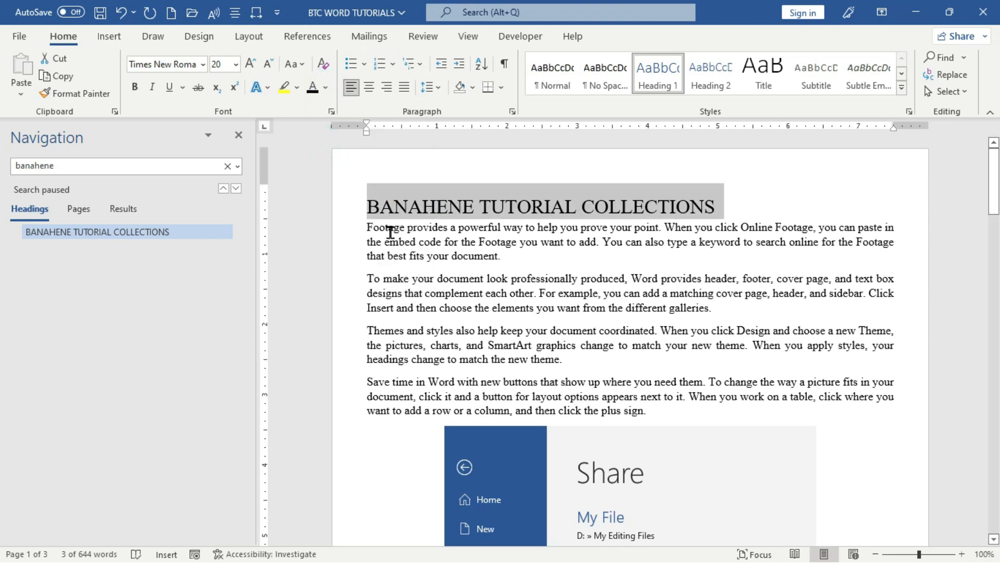
# Apply the Heading 1 style to the INTRODUCTION line on page 2
pyautogui.scroll(-15, 527, 330)
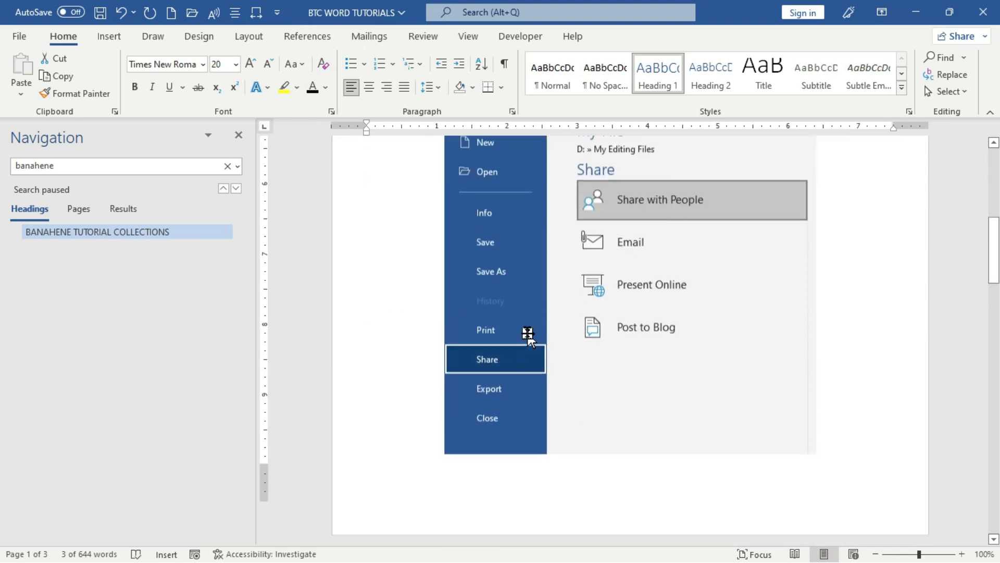
pyautogui.scroll(1, 437, 245)
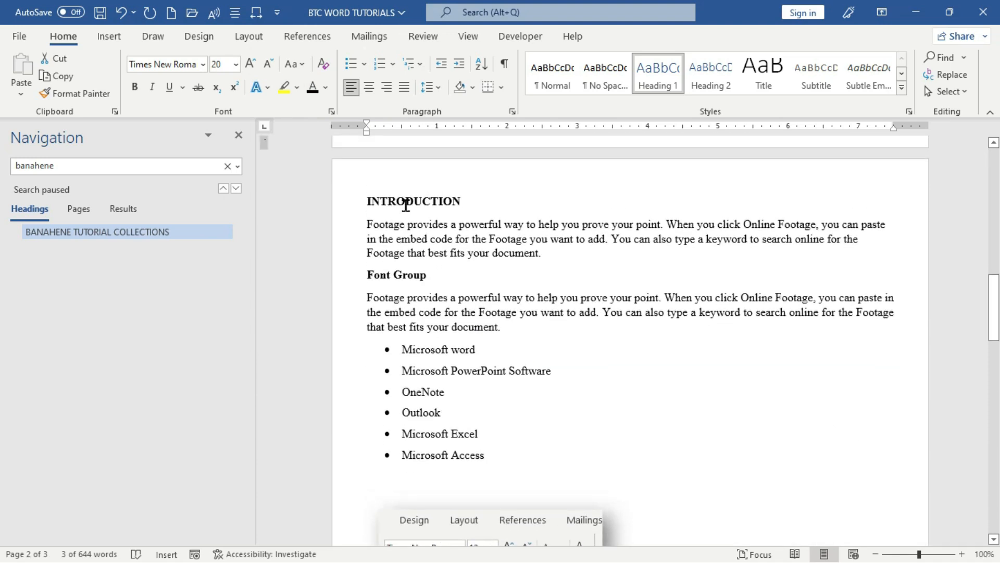
pyautogui.doubleClick(405, 202)
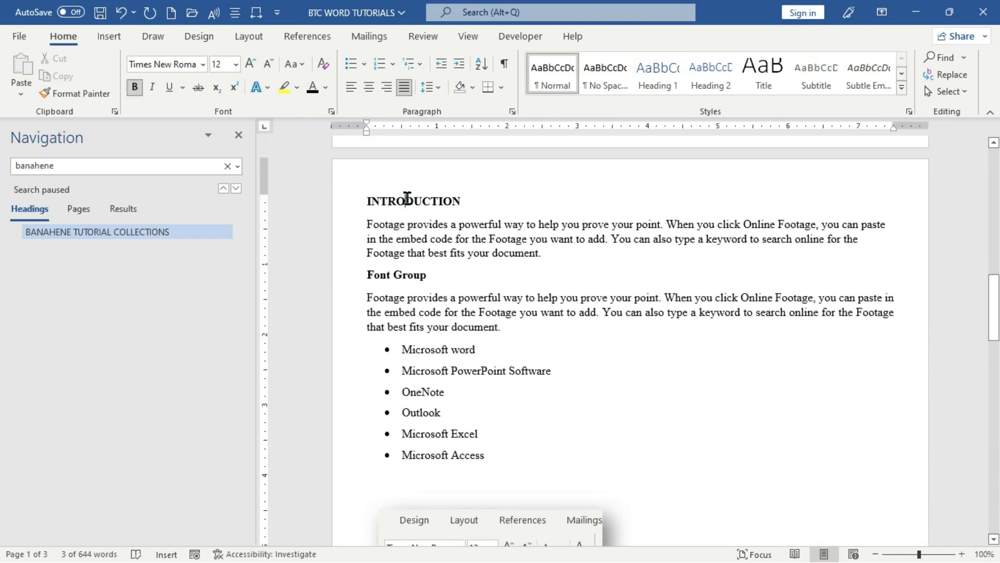
pyautogui.click(657, 73)
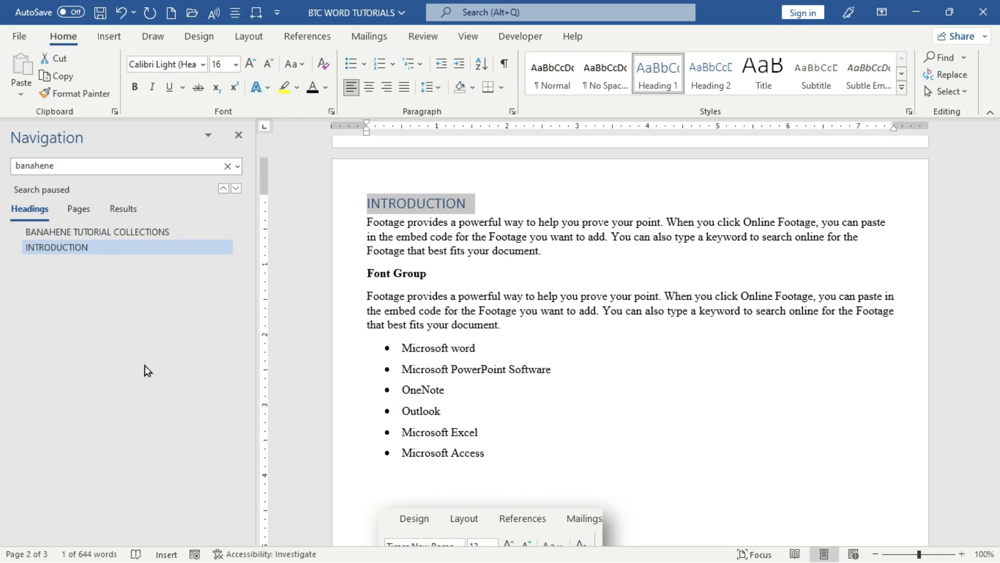
# Jump to the title and INTRODUCTION through the headings outline, and to pages 3 and 1 through the page thumbnails
pyautogui.click(82, 228)
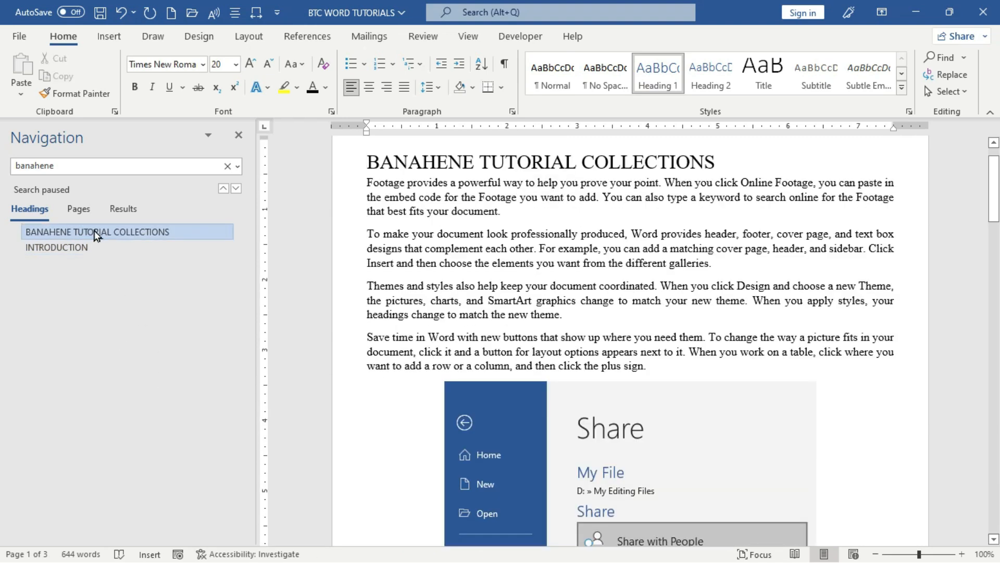
pyautogui.click(62, 249)
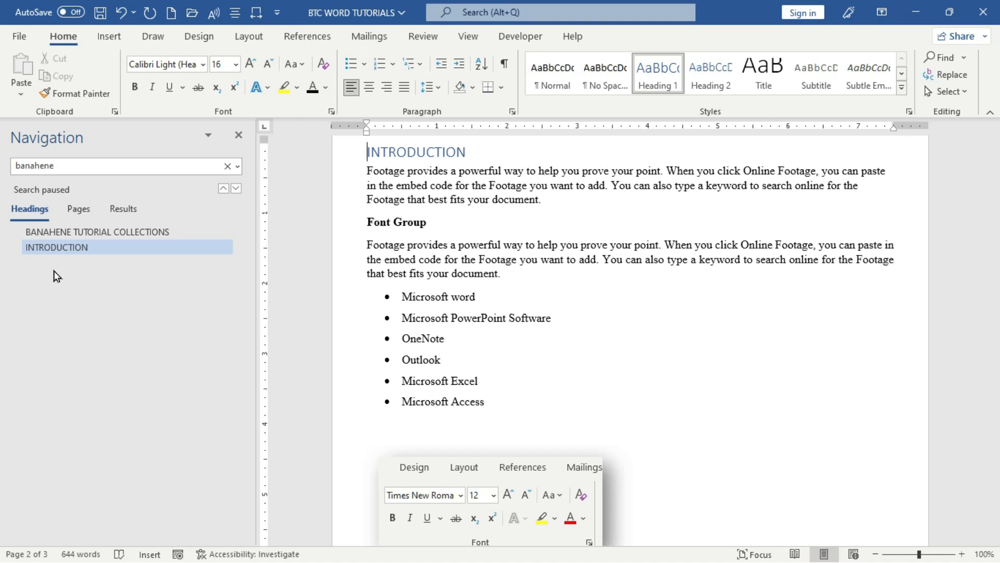
pyautogui.click(78, 211)
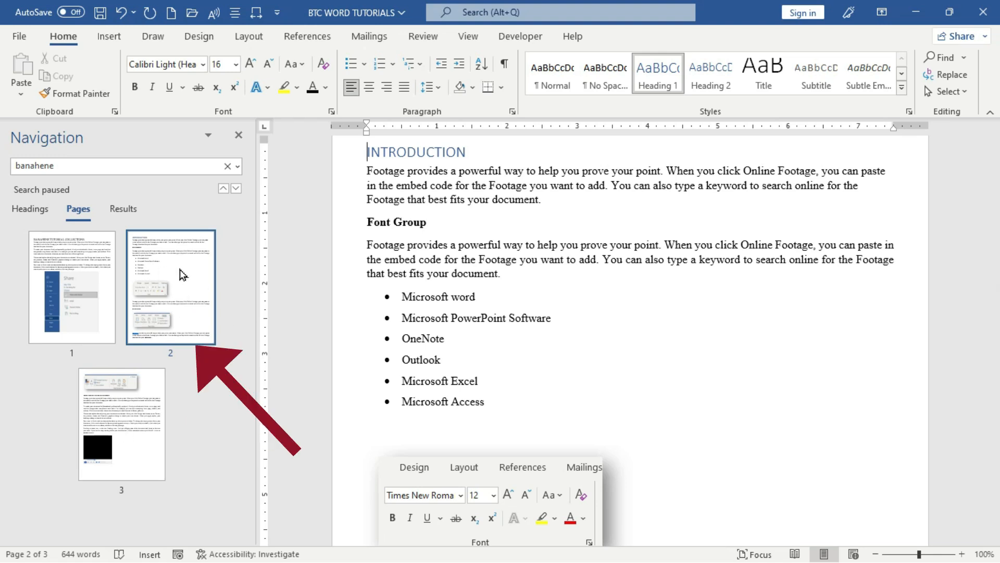
pyautogui.click(107, 413)
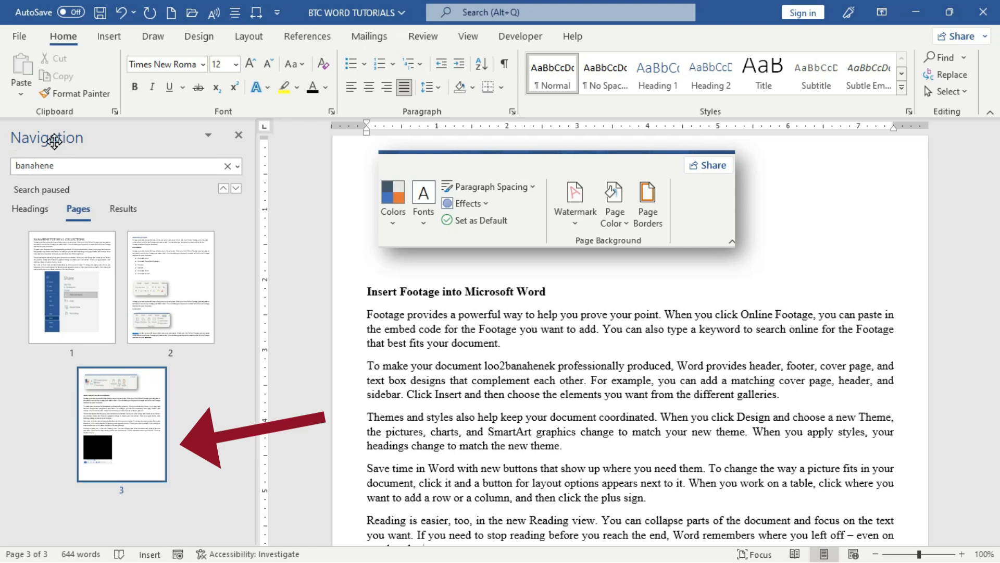
pyautogui.click(64, 287)
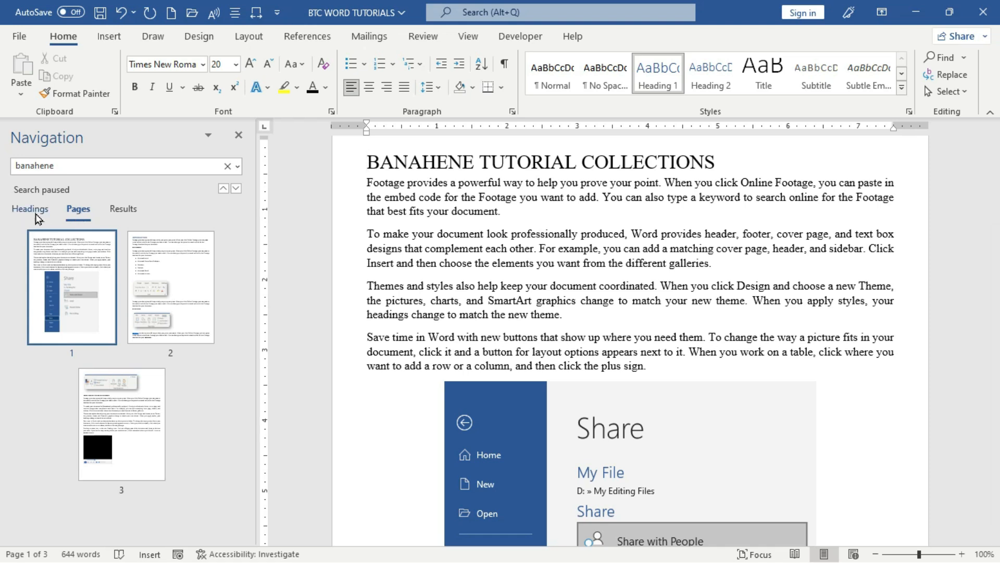
# Search the document for "footage" and jump to its first match below the INTRODUCTION heading on page 2
pyautogui.click(125, 213)
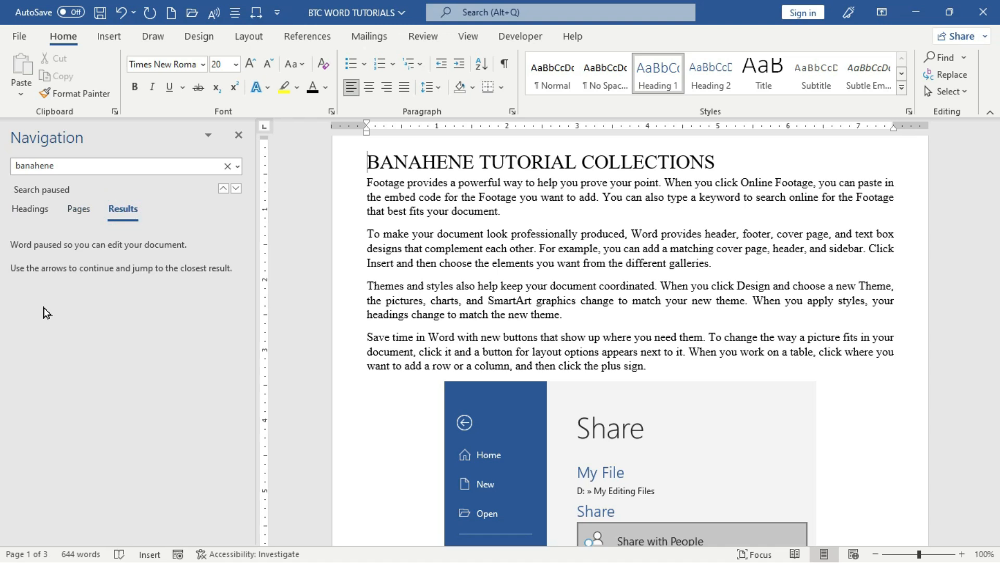
pyautogui.click(93, 169)
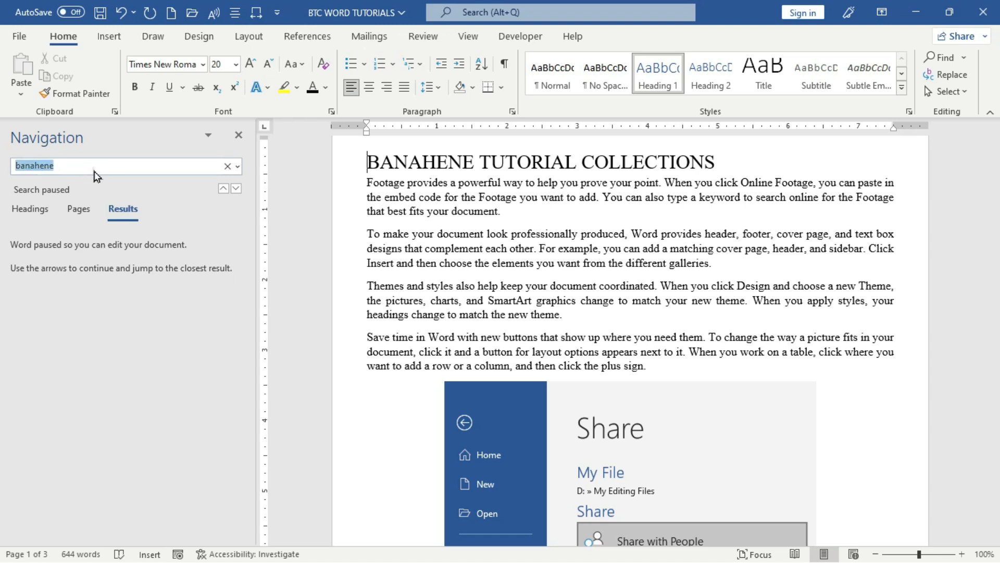
pyautogui.write('foo')
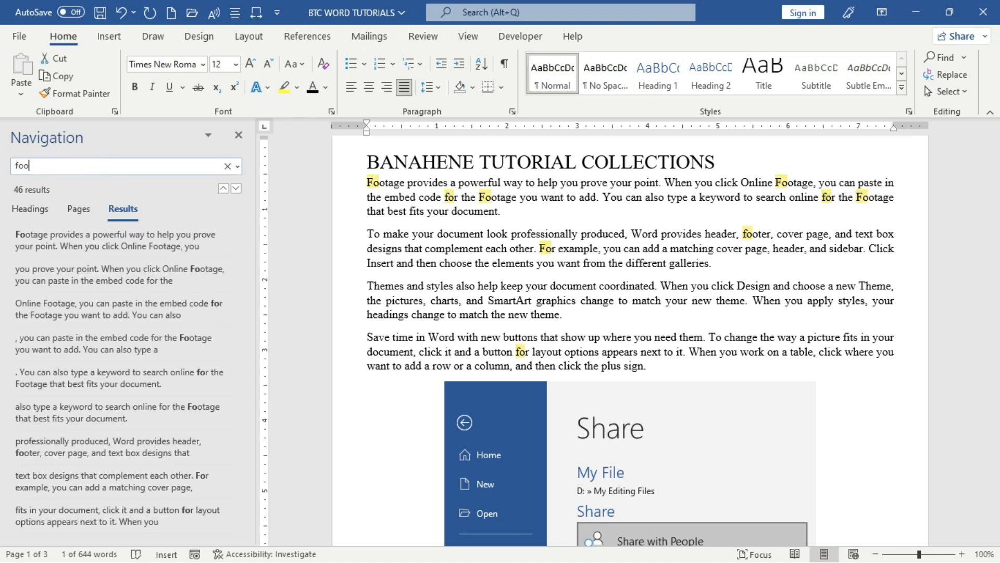
pyautogui.write('tage')
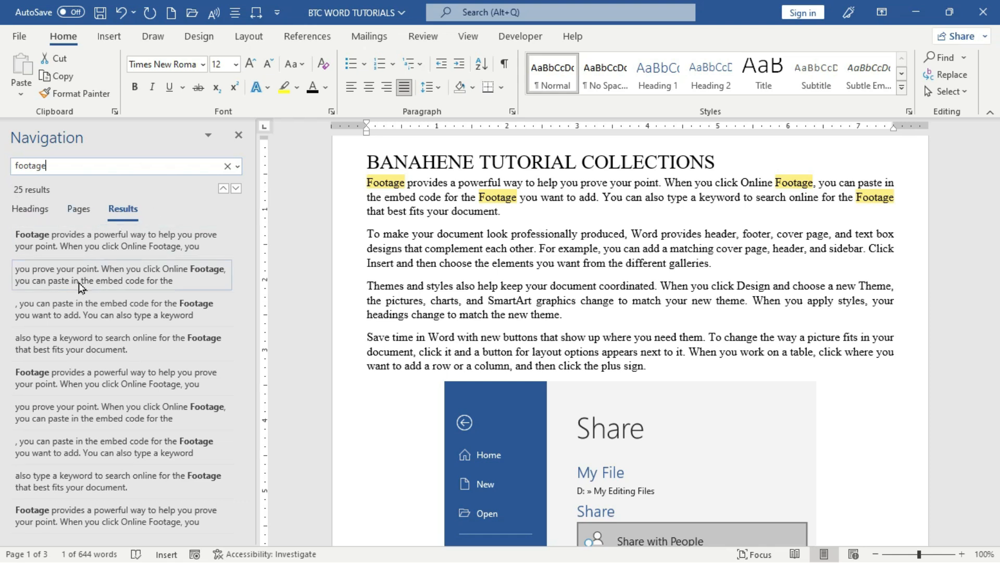
pyautogui.click(46, 239)
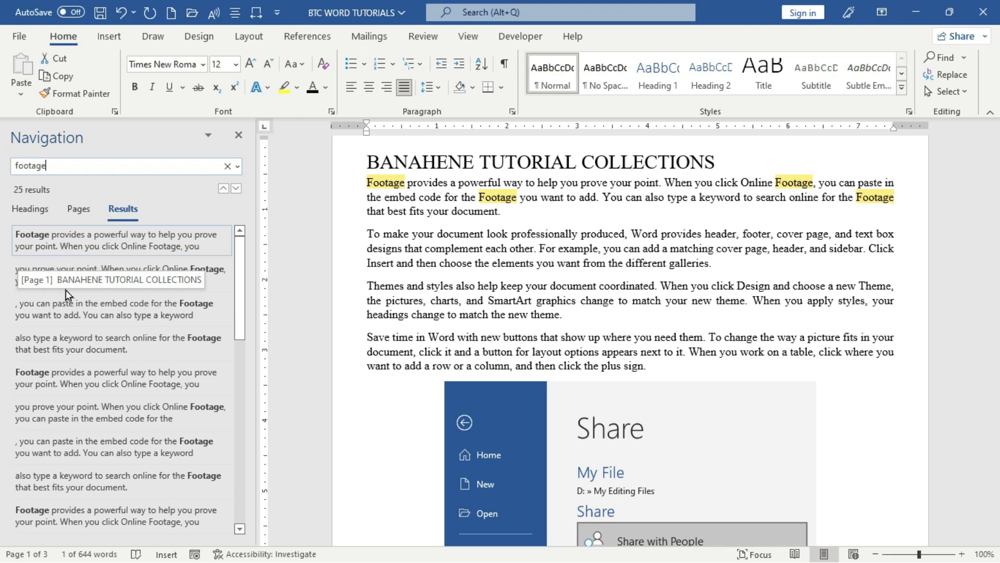
pyautogui.click(78, 383)
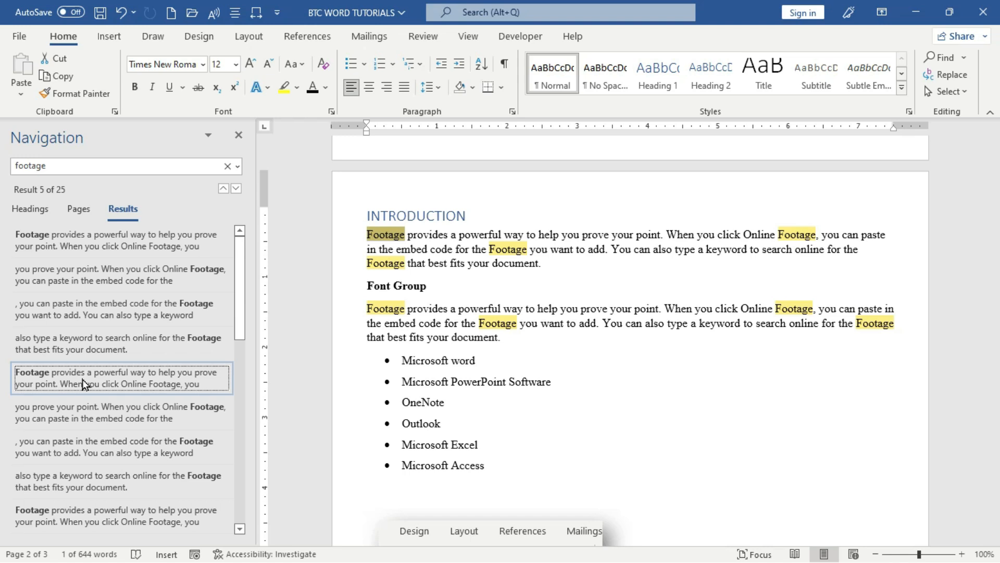
# Jump between the "footage" matches at the end of page 2 and around the "Insert Footage into Microsoft Word" line on page 3
pyautogui.scroll(-4, 92, 334)
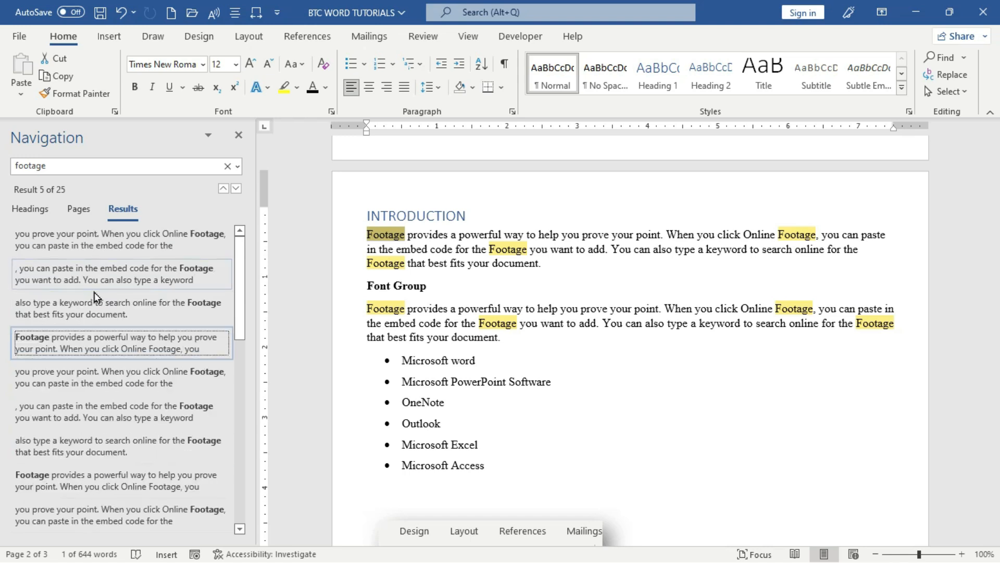
pyautogui.scroll(-3, 99, 355)
pyautogui.click(63, 405)
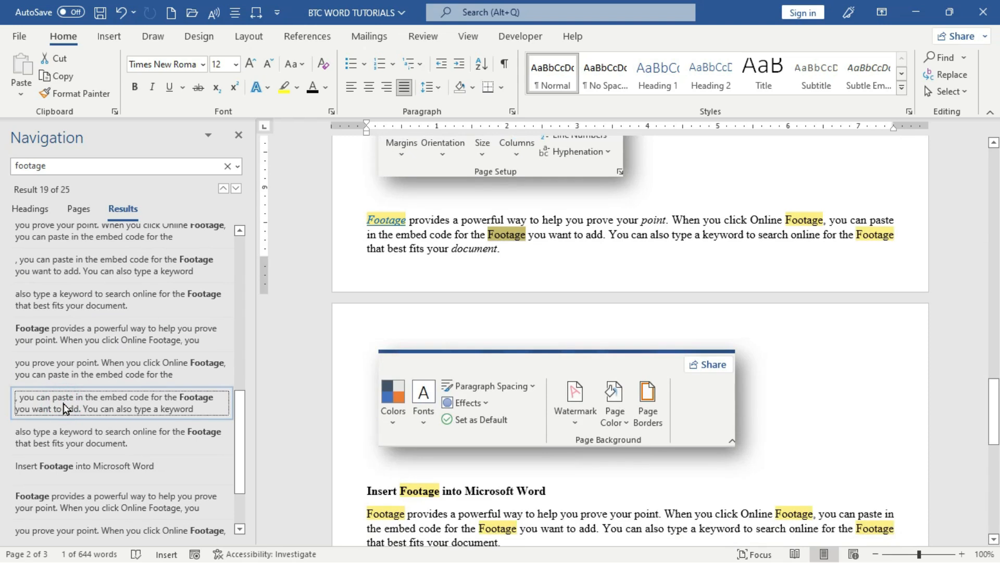
pyautogui.click(67, 469)
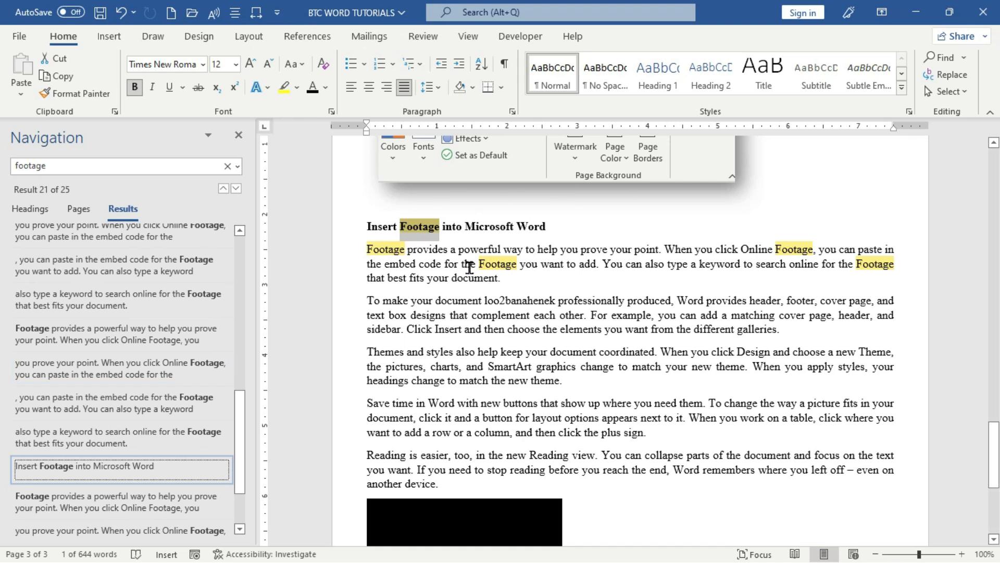
pyautogui.scroll(-2, 89, 451)
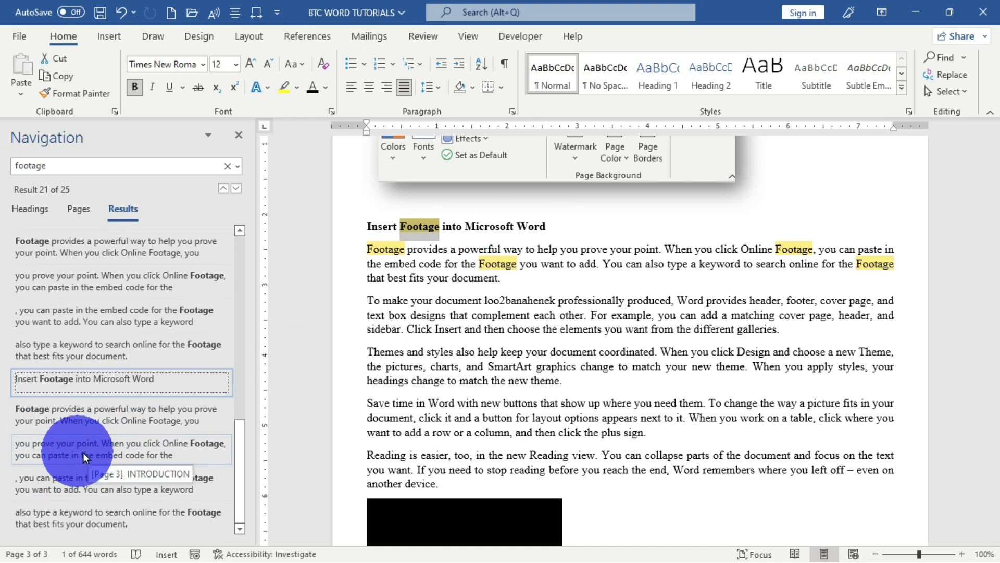
pyautogui.click(92, 450)
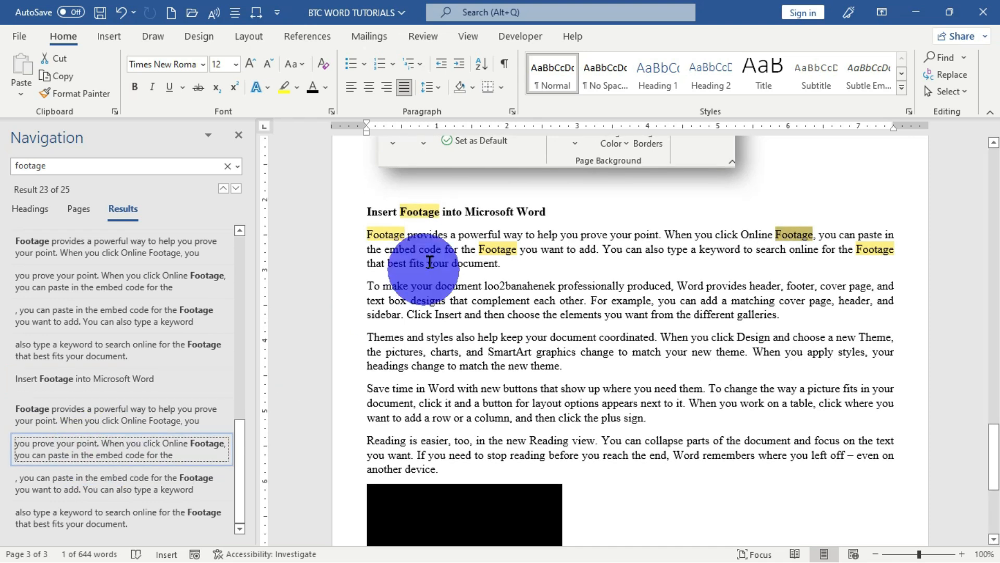
pyautogui.click(117, 252)
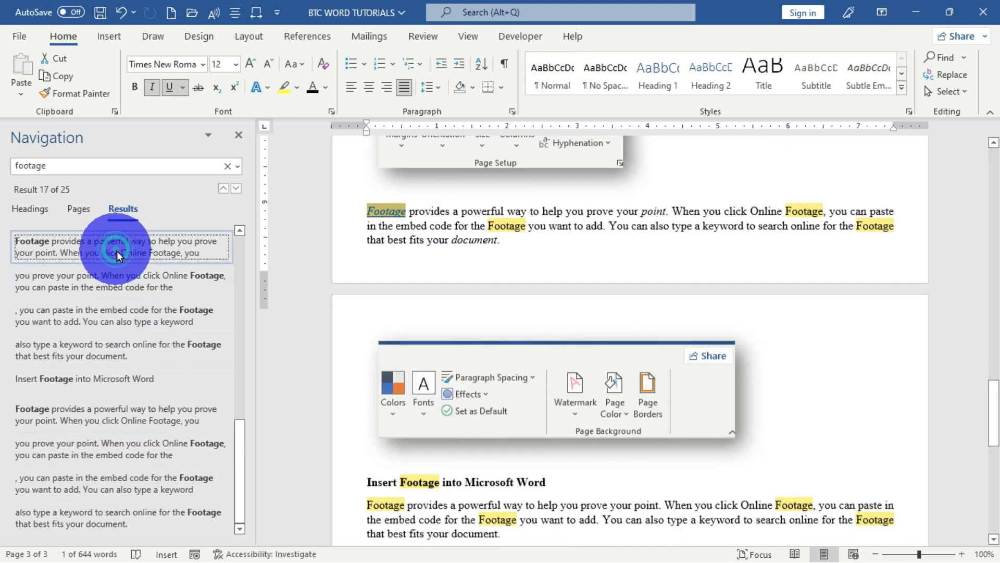
# Go back through the "footage" matches to the second one on page 1 and close the Navigation pane
pyautogui.scroll(5, 112, 346)
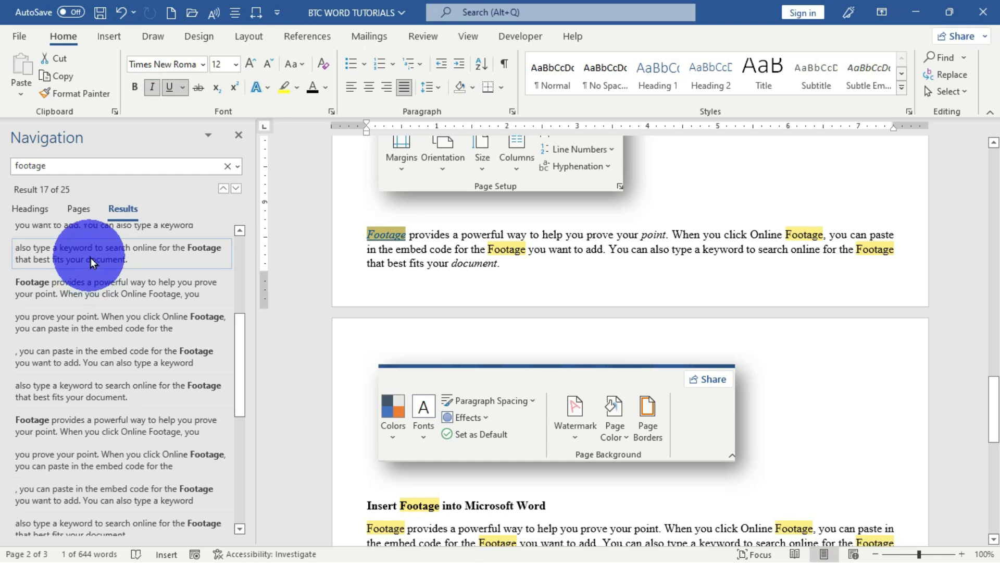
pyautogui.click(90, 258)
pyautogui.scroll(3, 83, 301)
pyautogui.click(83, 264)
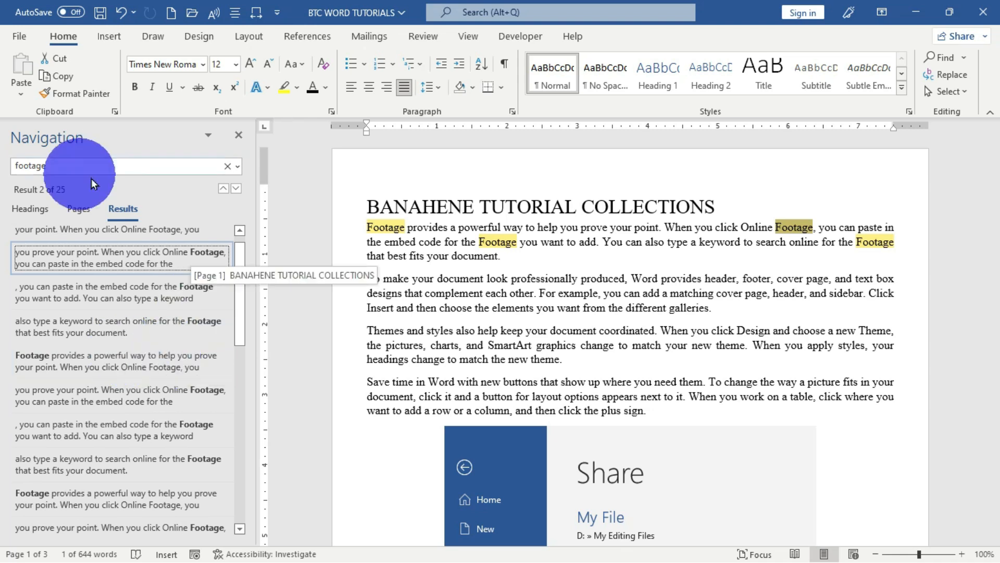
pyautogui.click(241, 139)
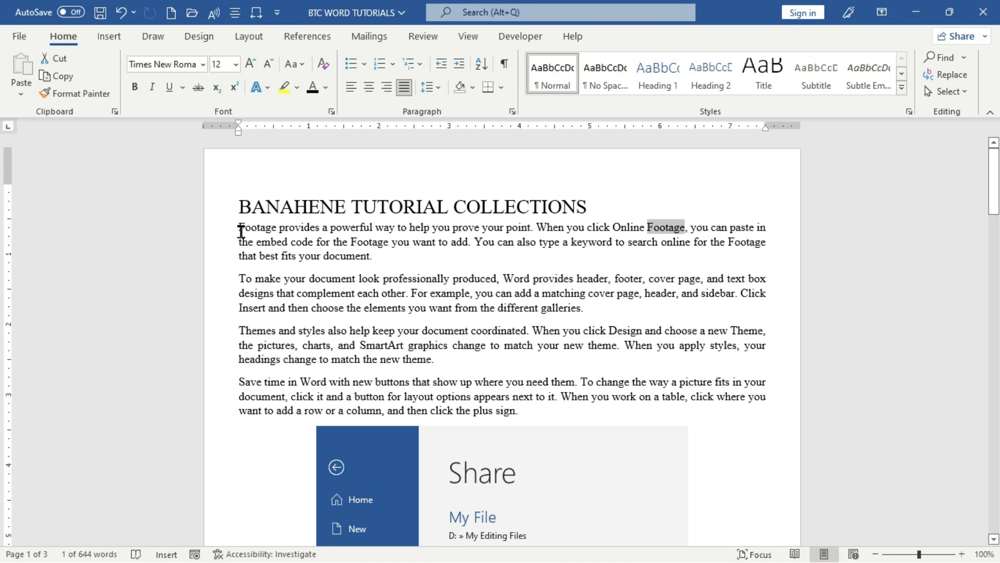
# Select the first body paragraph to check its word count, and add the word "good" at its end
pyautogui.moveTo(234, 227); pyautogui.dragTo(383, 265)
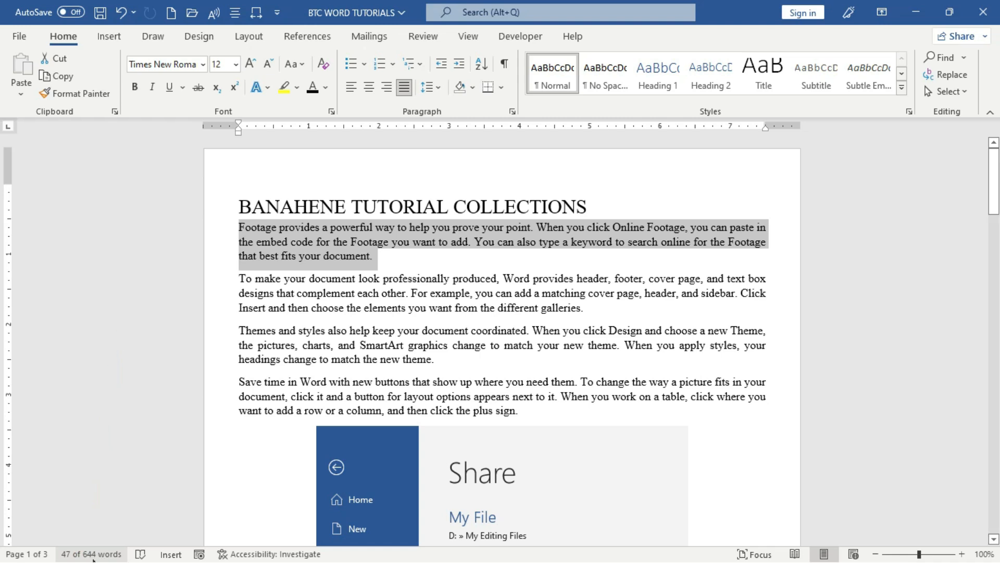
pyautogui.click(383, 257)
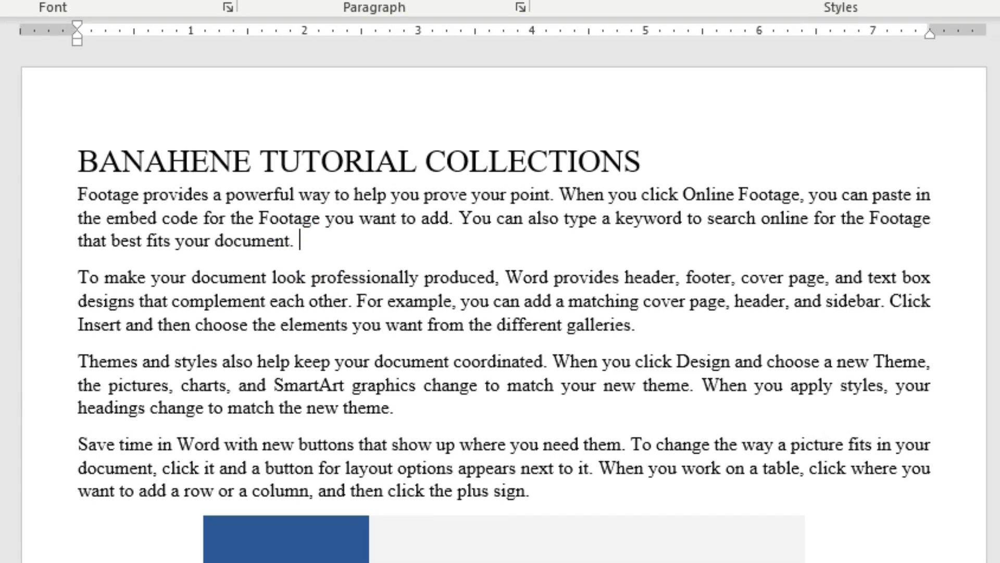
pyautogui.write('good')
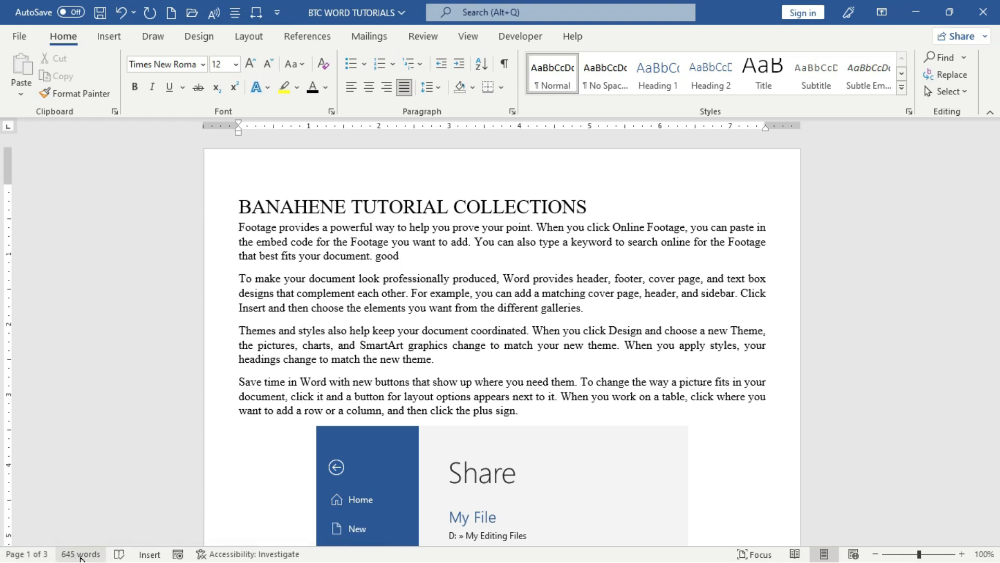
# Check spelling and grammar on the last two lines of the second paragraph and continue through the rest of the document
pyautogui.moveTo(234, 285); pyautogui.dragTo(580, 310)
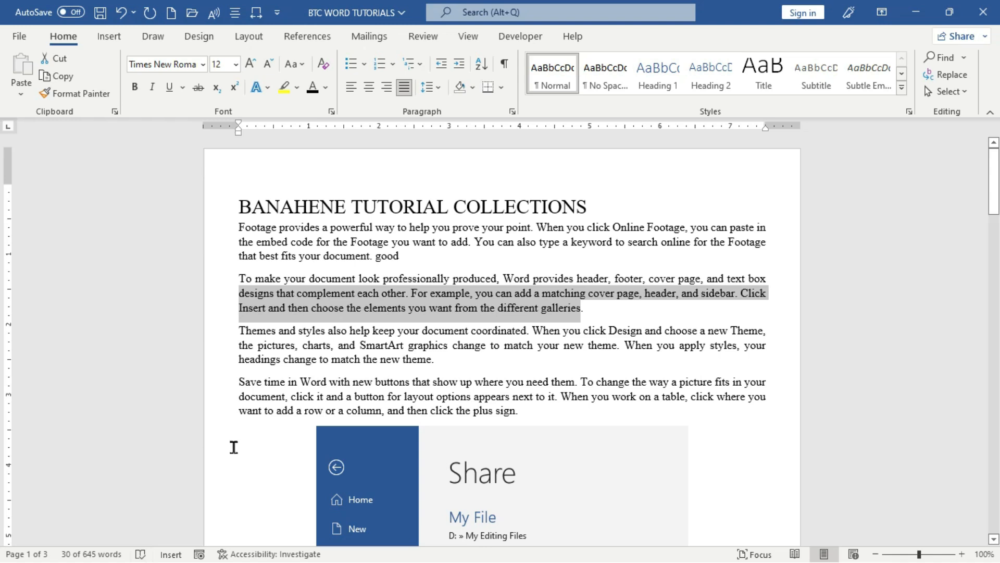
pyautogui.click(140, 554)
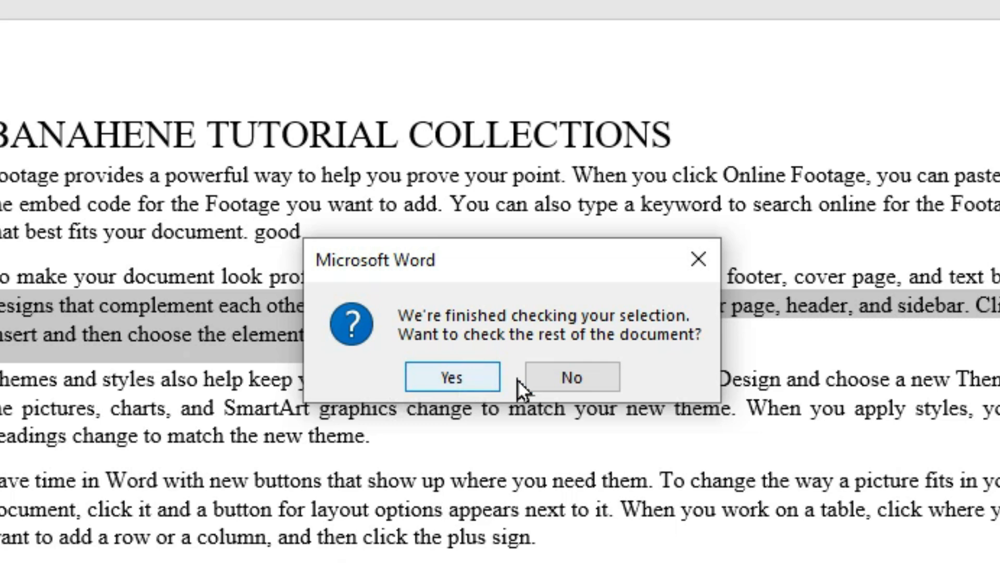
pyautogui.click(454, 385)
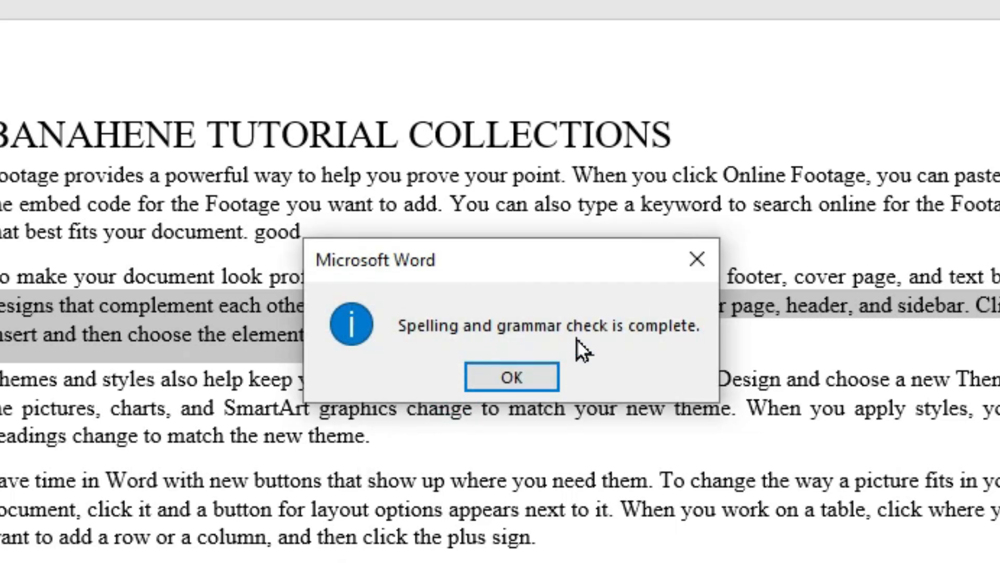
pyautogui.click(515, 384)
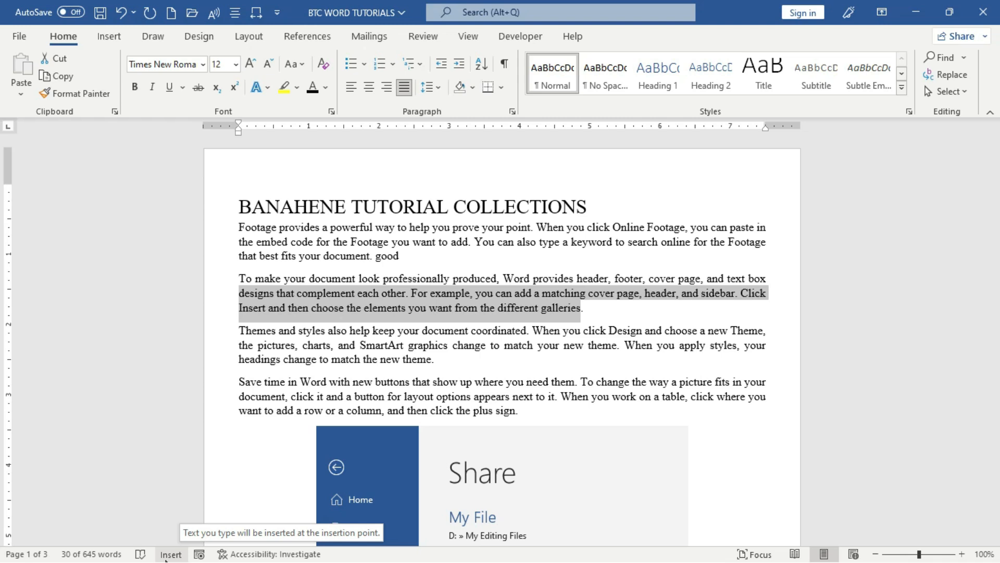
# Add the text "We are good here" at the end of the third paragraph, after "match the new theme."
pyautogui.click(464, 362)
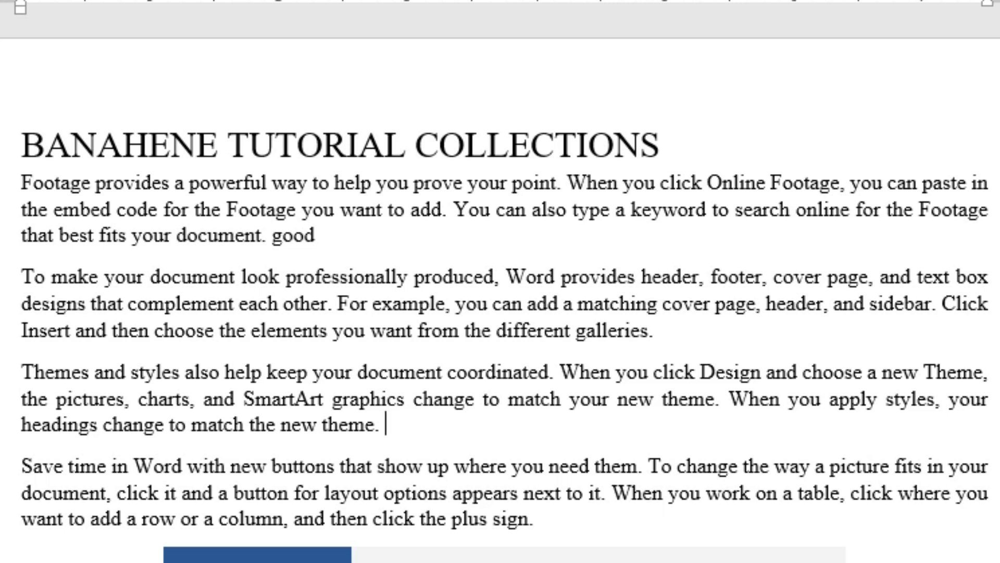
pyautogui.write('We are ')
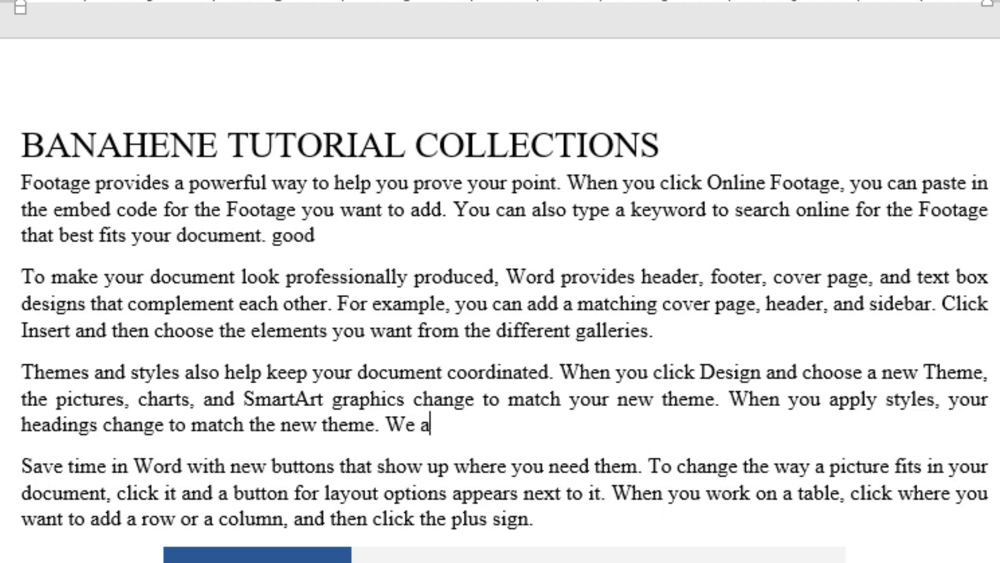
pyautogui.write('good here')
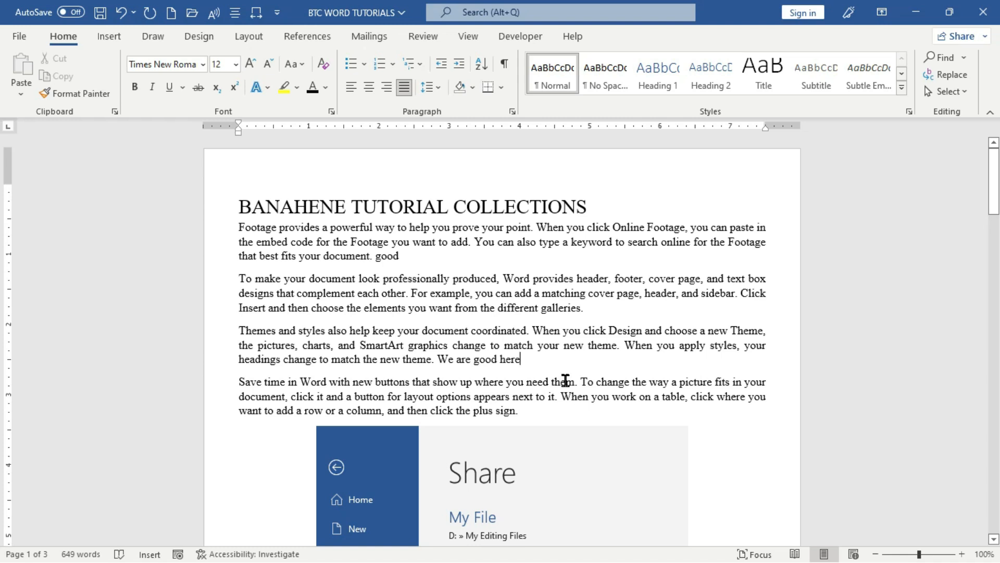
# Switch to Overtype mode and write "We are looking forward to see" over the first paragraph's text starting at "When you click"
pyautogui.click(150, 555)
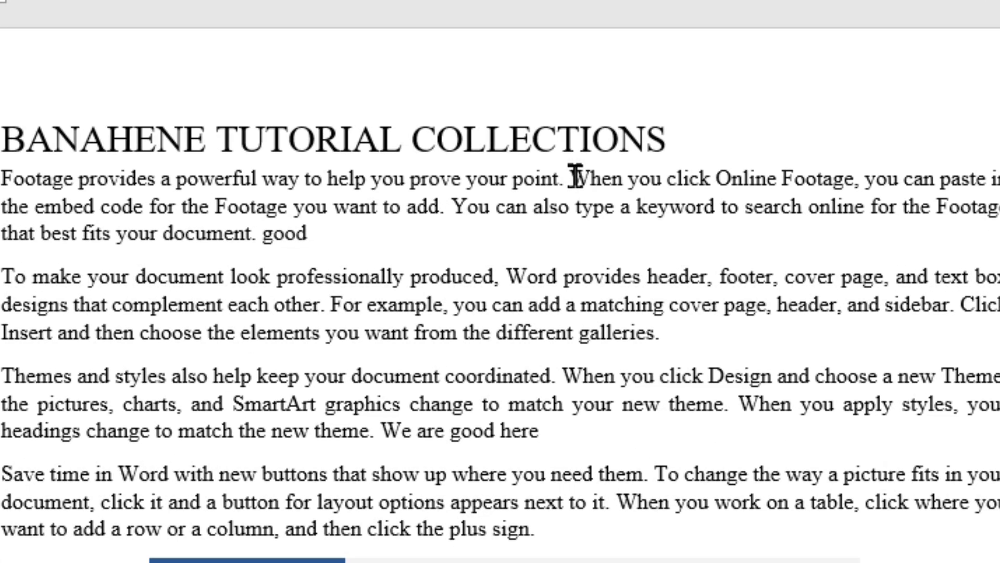
pyautogui.click(539, 227)
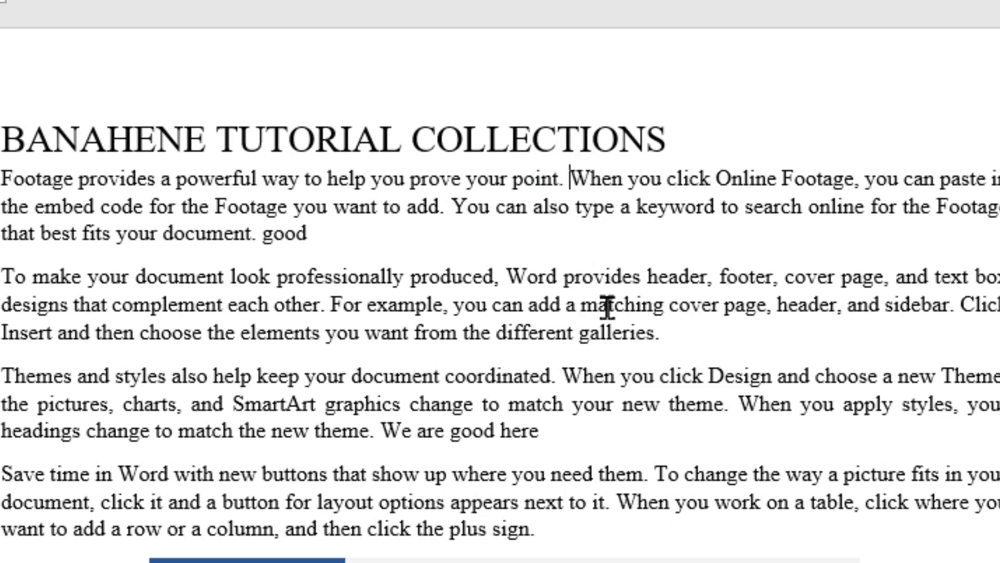
pyautogui.write('We are l')
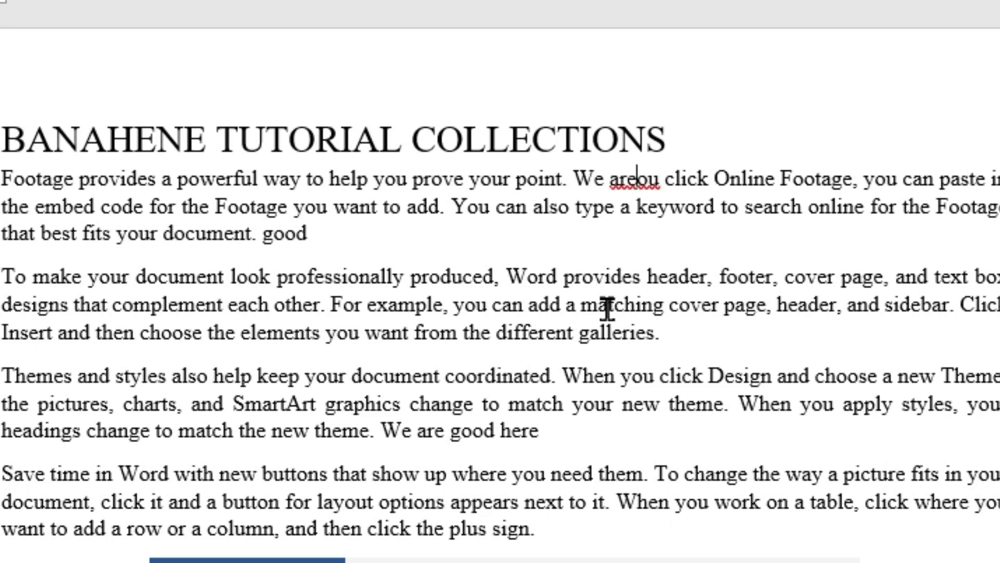
pyautogui.write('ooking of')
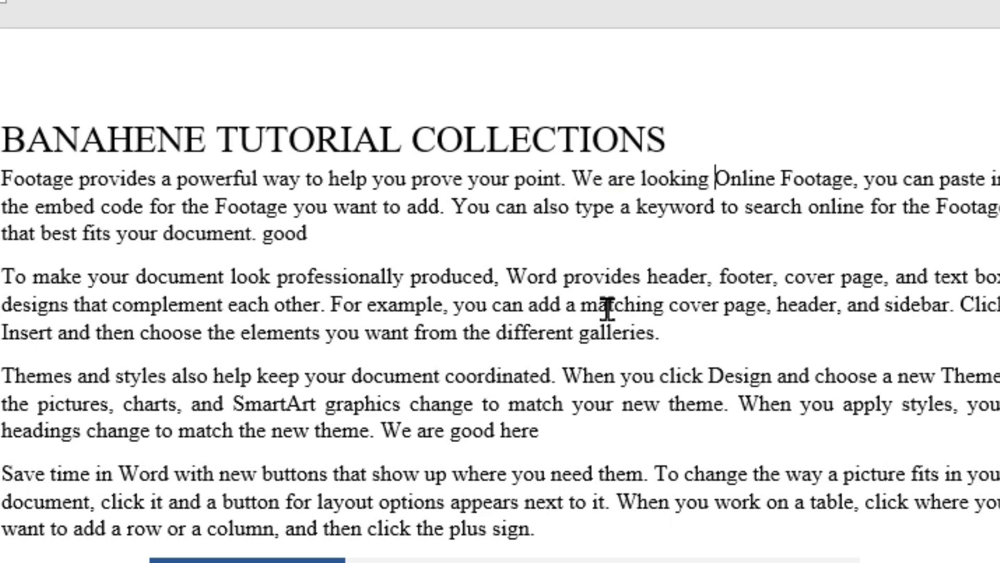
pyautogui.press('BackSpace')
pyautogui.press('BackSpace')
pyautogui.write('forwa')
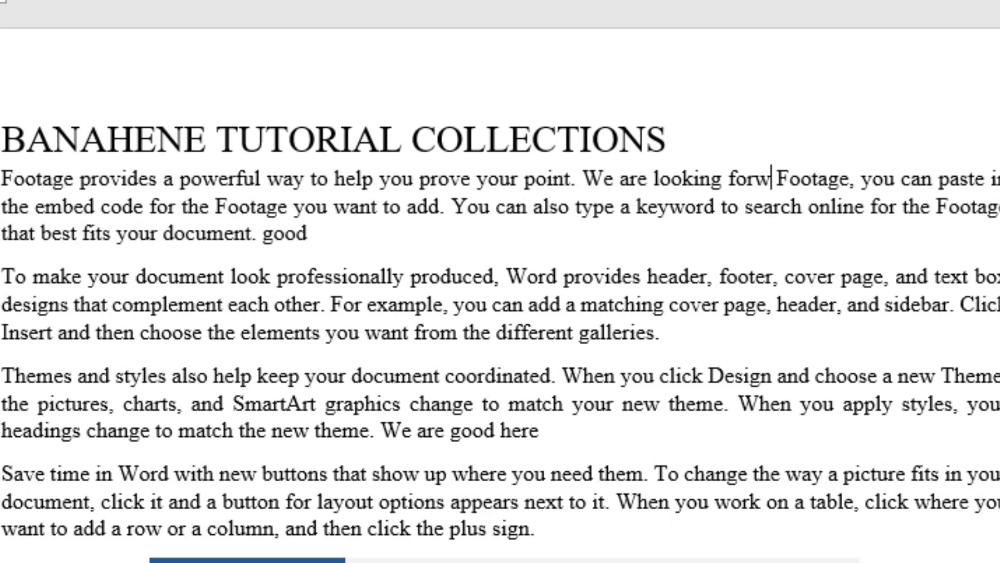
pyautogui.write('rd to')
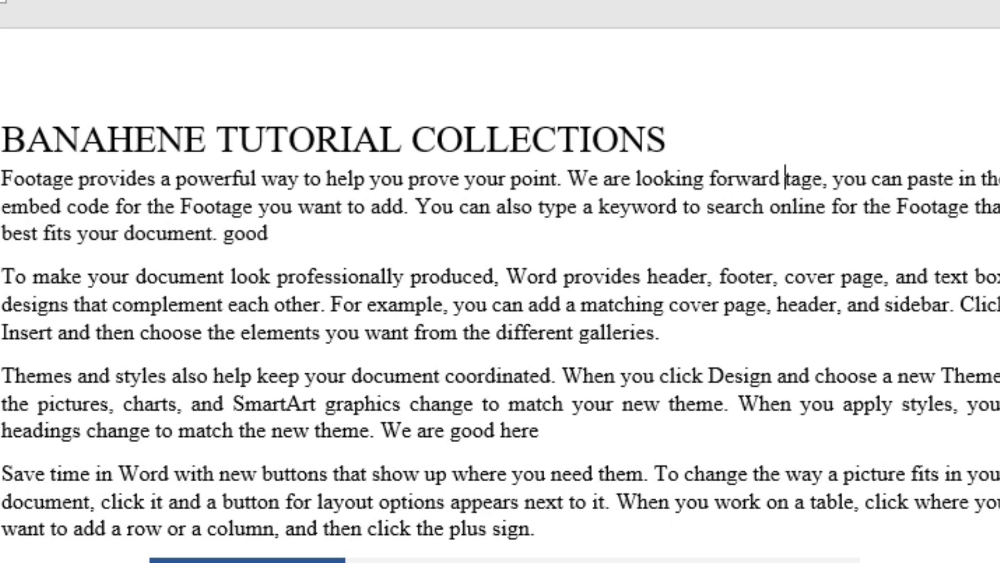
pyautogui.write(' see')
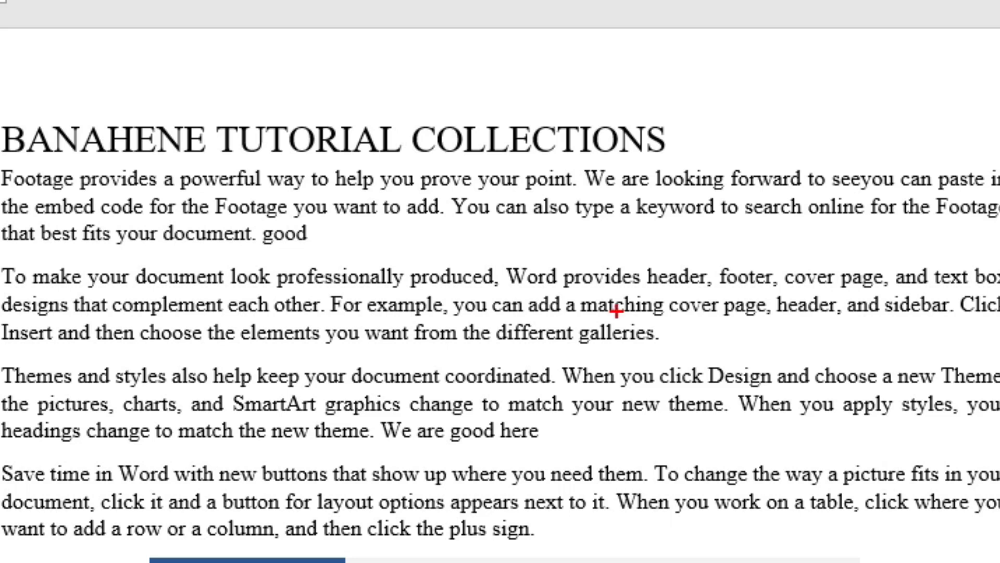
pyautogui.click(577, 154)
pyautogui.moveTo(577, 154)
pyautogui.mouseDown()
pyautogui.moveTo(674, 205)
pyautogui.moveTo(855, 198)
pyautogui.moveTo(907, 209)
pyautogui.mouseUp()
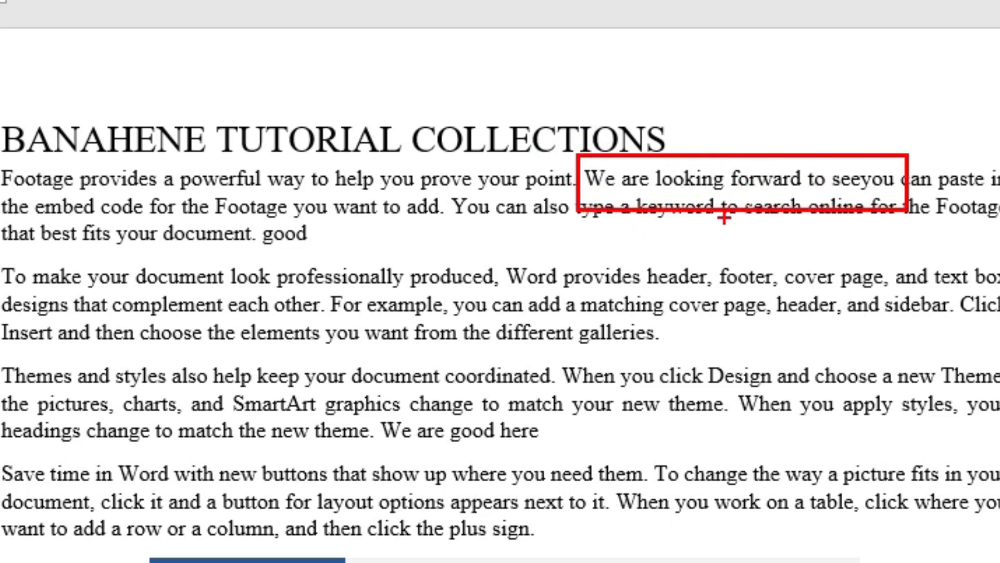
pyautogui.moveTo(724, 218)
pyautogui.mouseDown()
pyautogui.moveTo(710, 288)
pyautogui.moveTo(784, 560)
pyautogui.mouseUp()
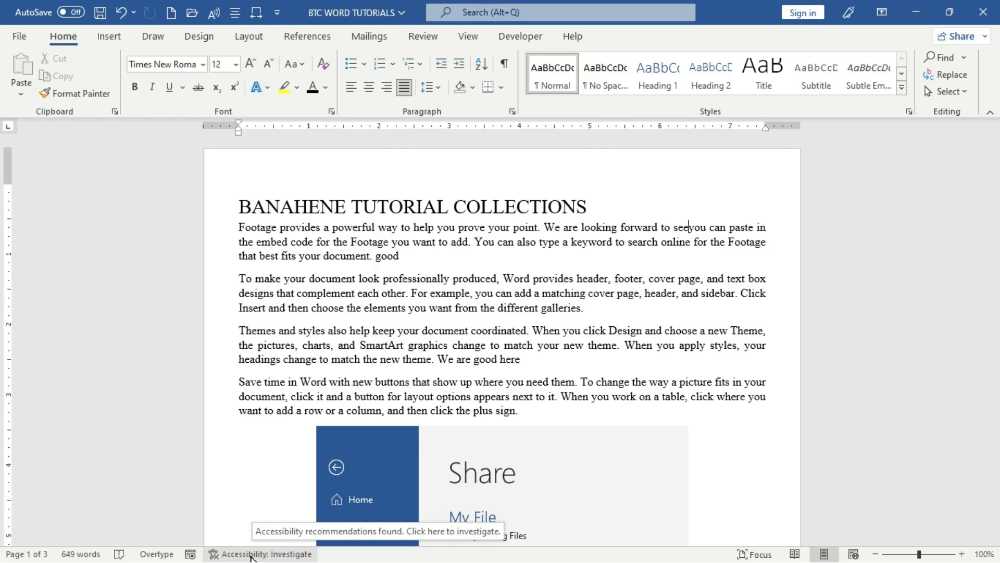
# Open the accessibility checker's inspection results for the document
pyautogui.click(250, 555)
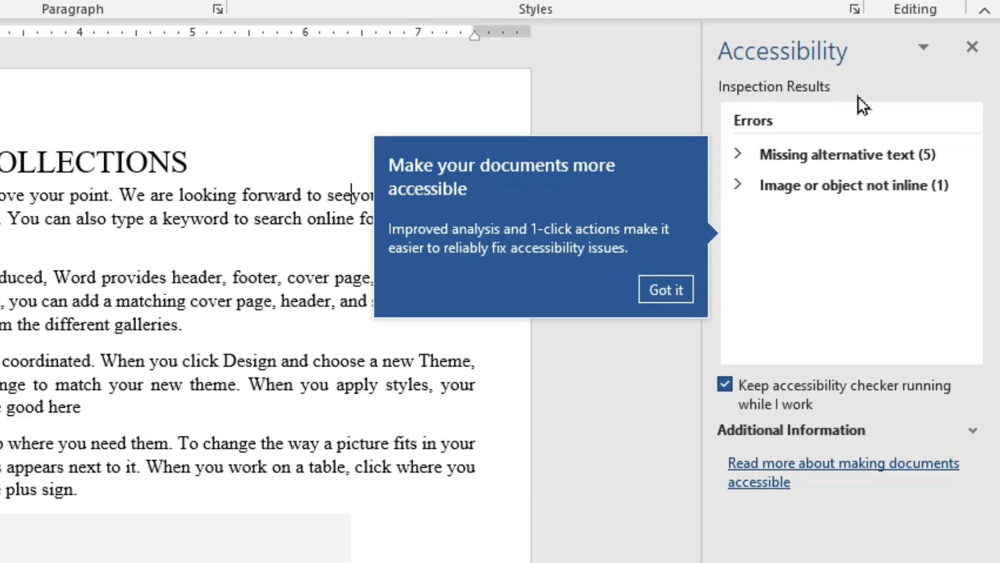
# Show the recommended actions for Picture 1 under the missing alternative text errors and examine the whole picture in the document
pyautogui.click(735, 154)
pyautogui.click(829, 180)
pyautogui.click(872, 178)
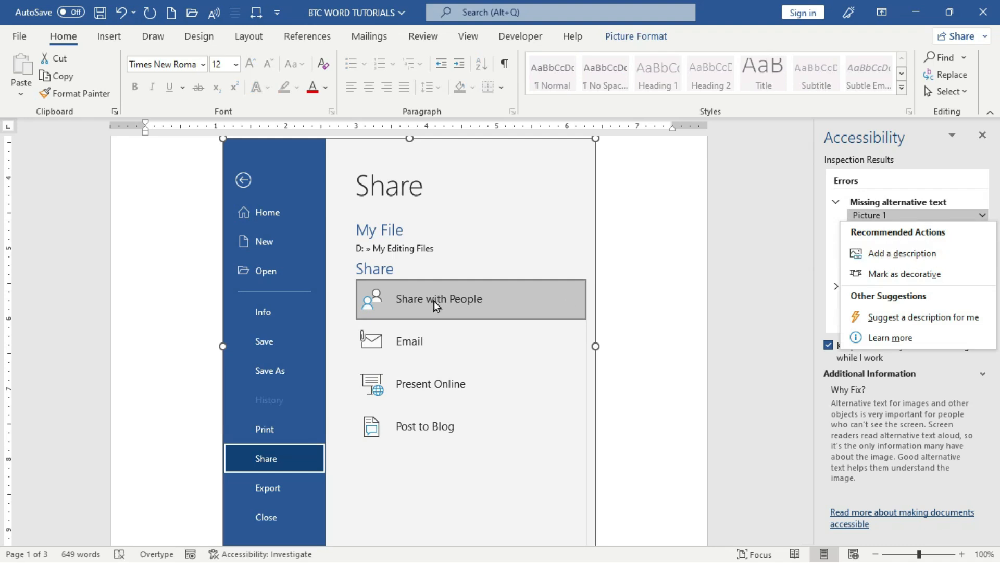
pyautogui.scroll(-2, 391, 328)
pyautogui.scroll(-2, 392, 332)
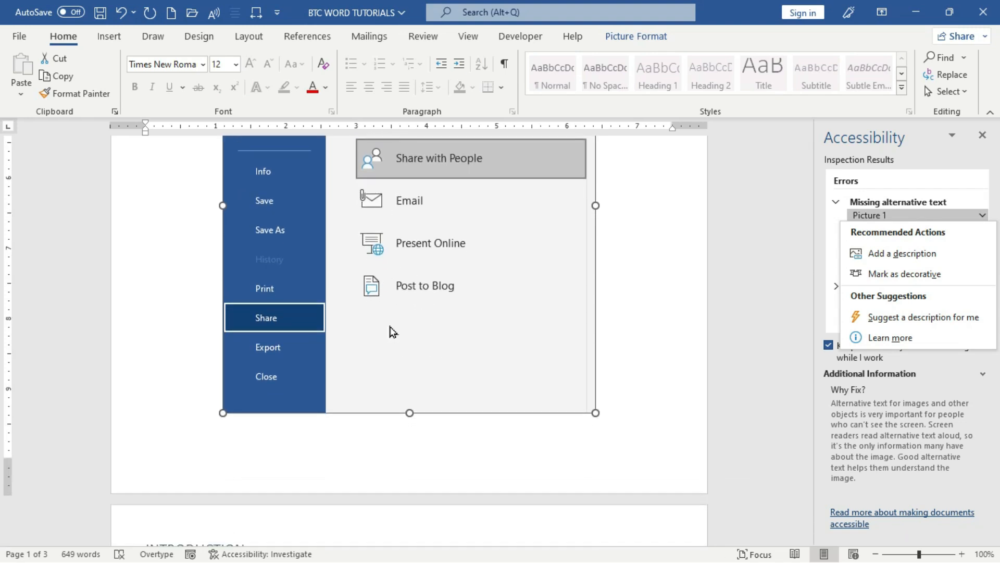
pyautogui.scroll(3, 391, 328)
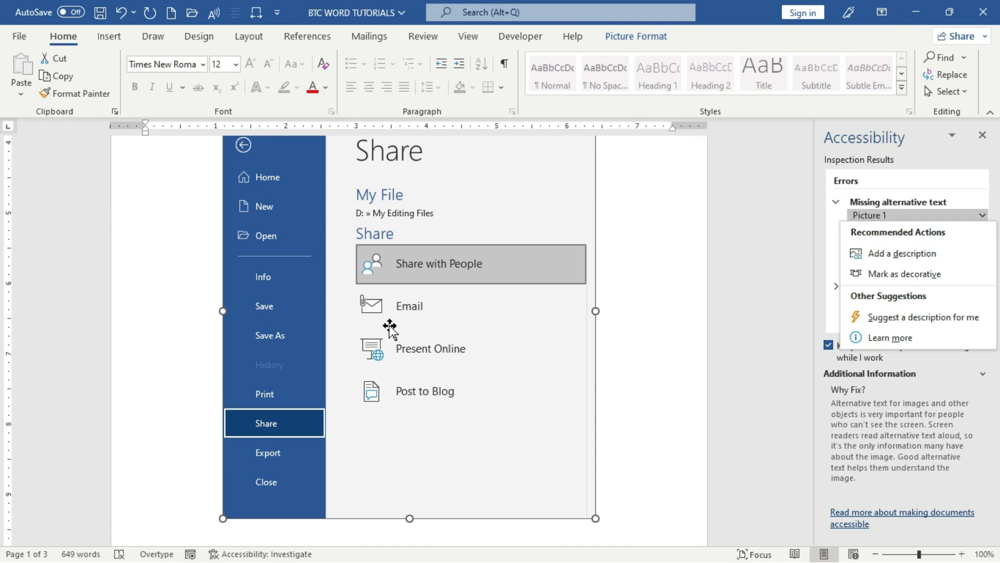
pyautogui.scroll(1, 389, 328)
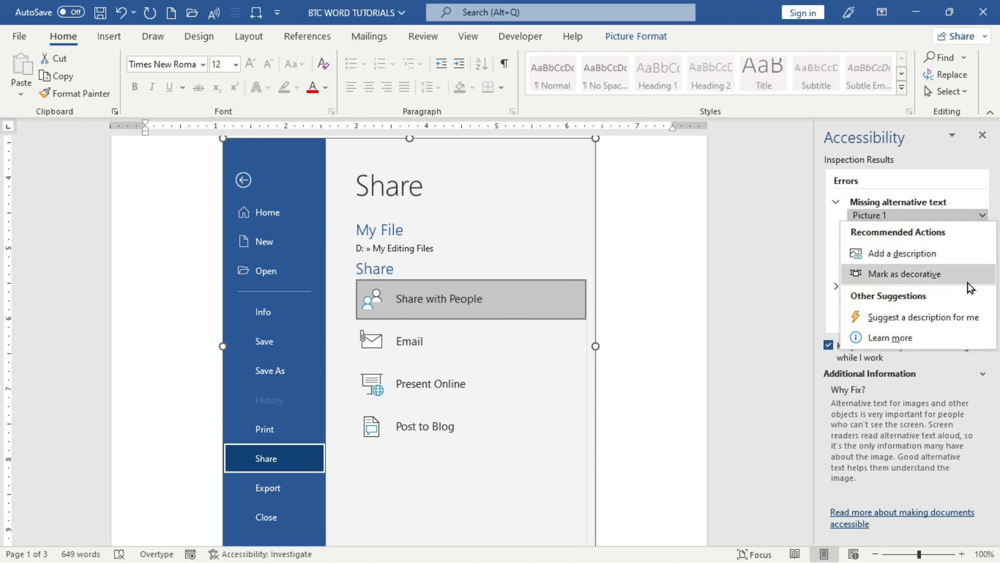
# Show the recommended actions for Picture 1 under the "Image or object not inline" error, and close the accessibility results
pyautogui.click(833, 205)
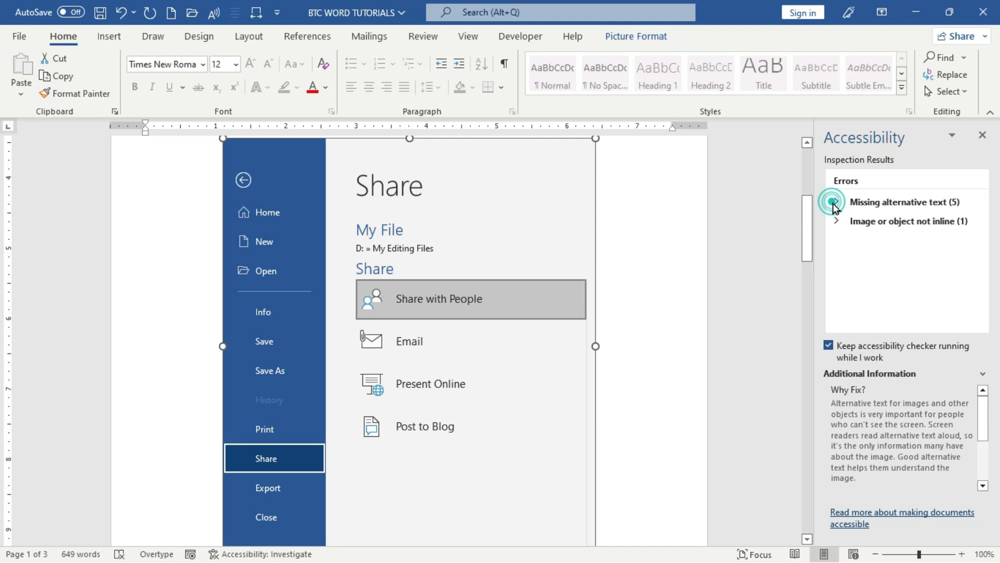
pyautogui.click(836, 222)
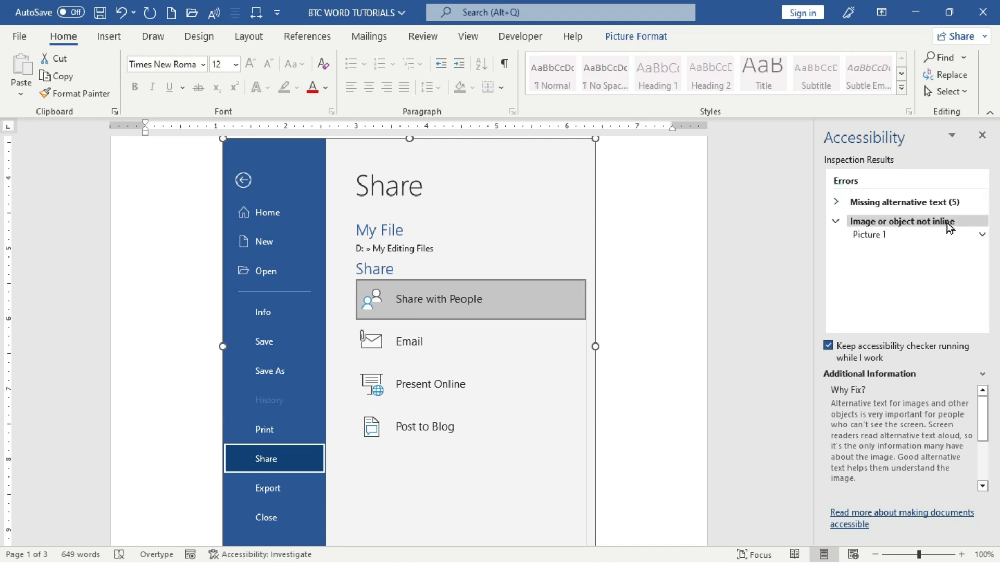
pyautogui.click(900, 239)
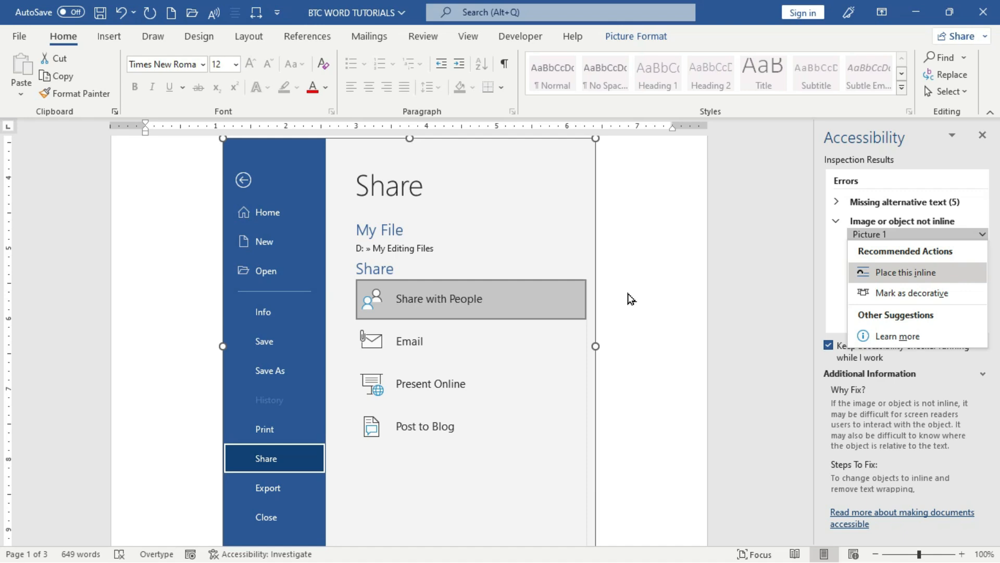
pyautogui.click(983, 141)
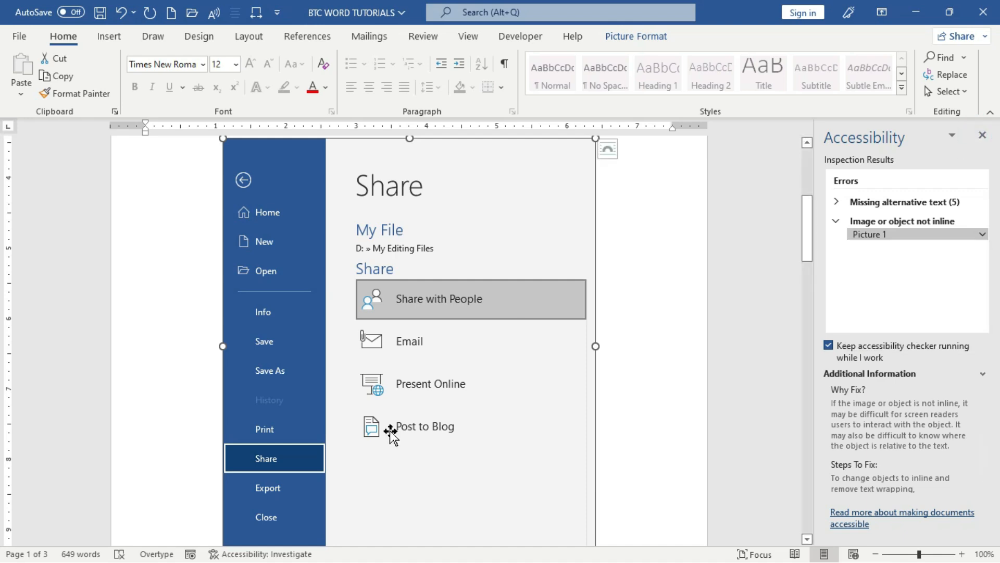
pyautogui.click(982, 135)
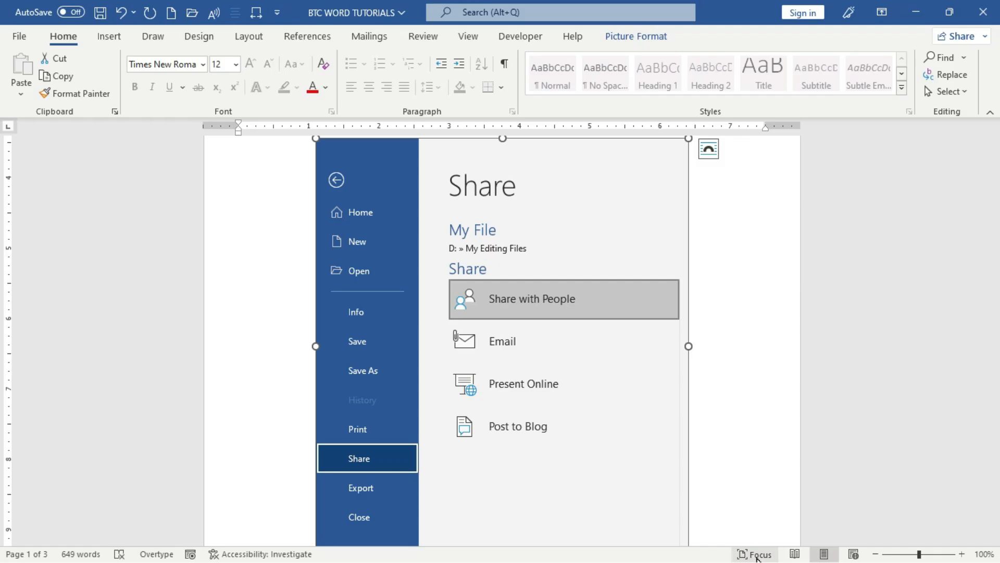
# Look through the whole document in Focus mode, go back to the Share picture on the first page, and leave Focus mode
pyautogui.click(757, 556)
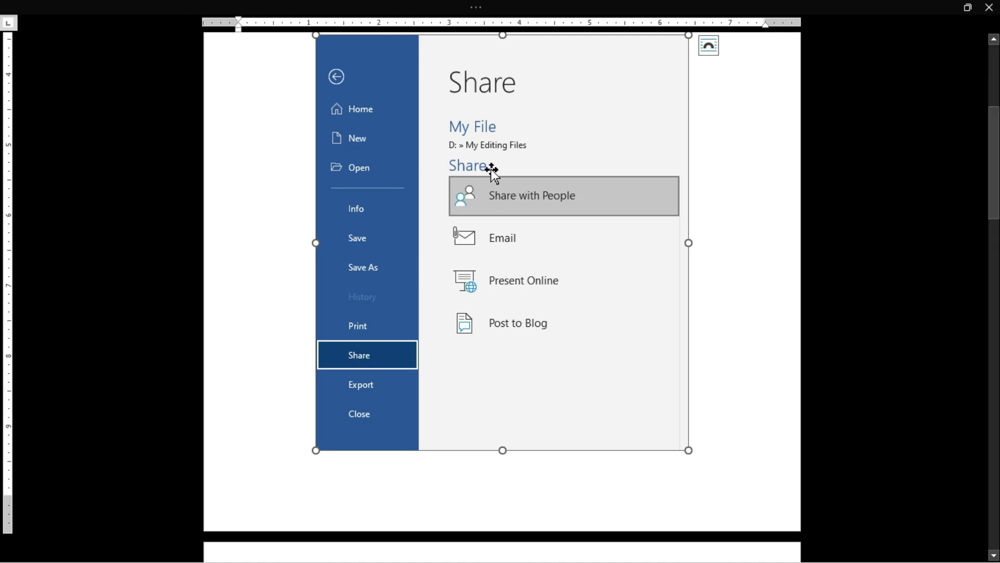
pyautogui.scroll(-5, 492, 172)
pyautogui.scroll(-3, 490, 169)
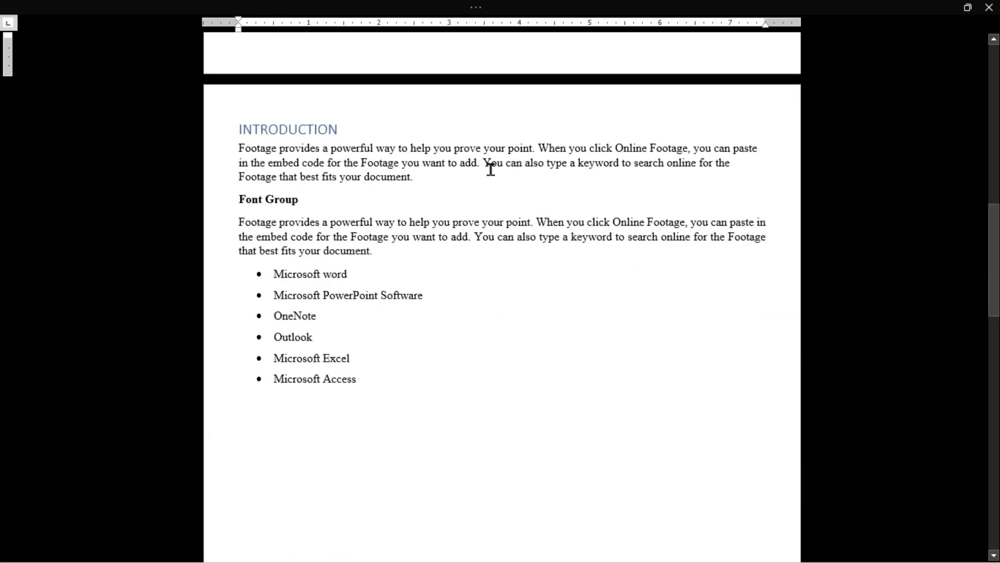
pyautogui.scroll(-15, 491, 169)
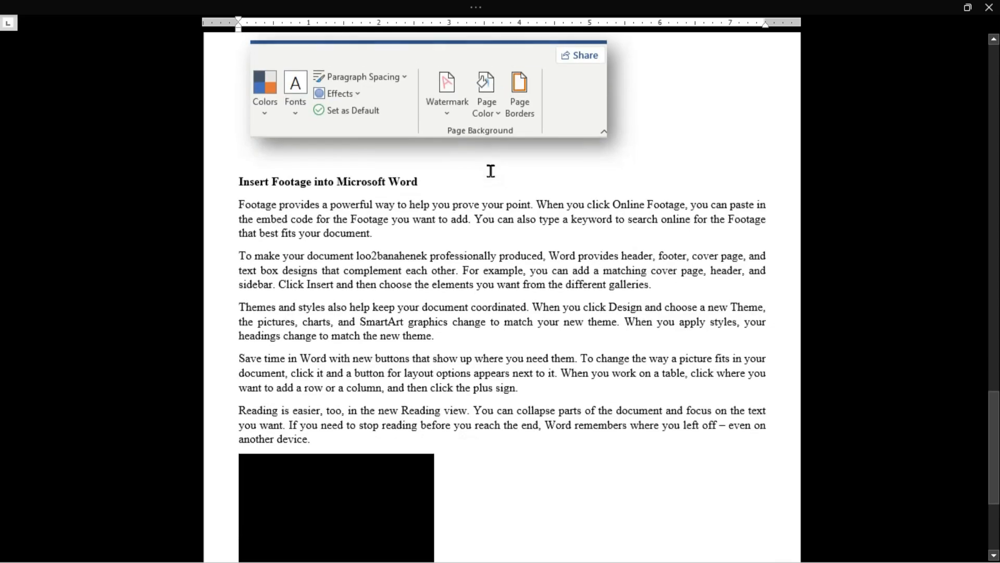
pyautogui.scroll(-4, 491, 171)
pyautogui.scroll(9, 490, 172)
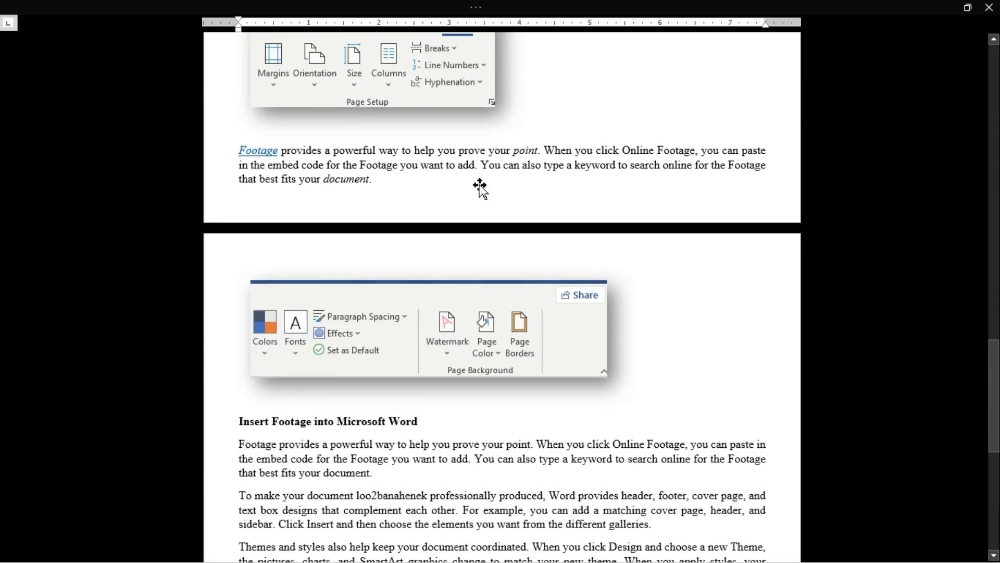
pyautogui.scroll(18, 480, 189)
pyautogui.click(476, 192)
pyautogui.scroll(4, 477, 191)
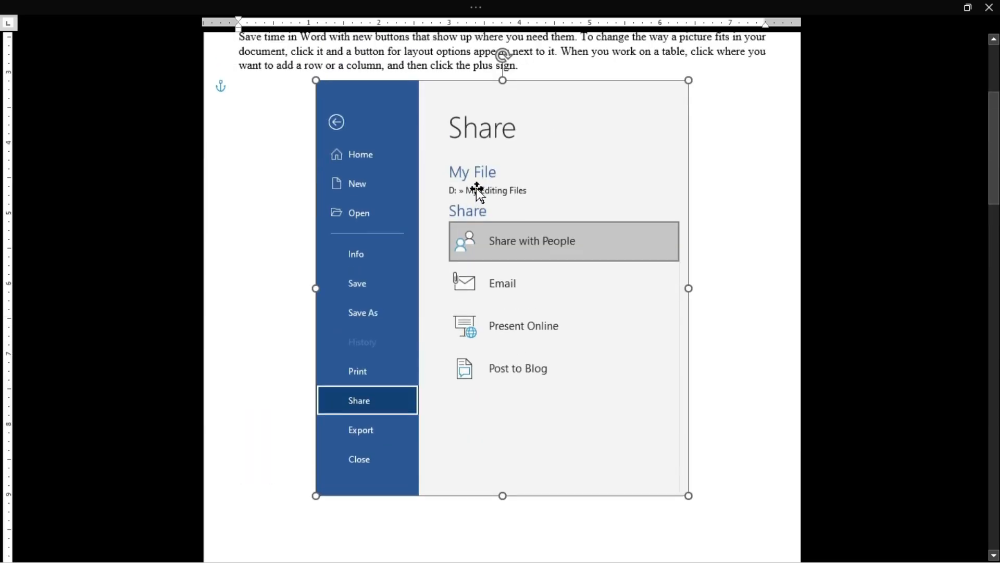
pyautogui.scroll(4, 476, 190)
pyautogui.scroll(-3, 475, 190)
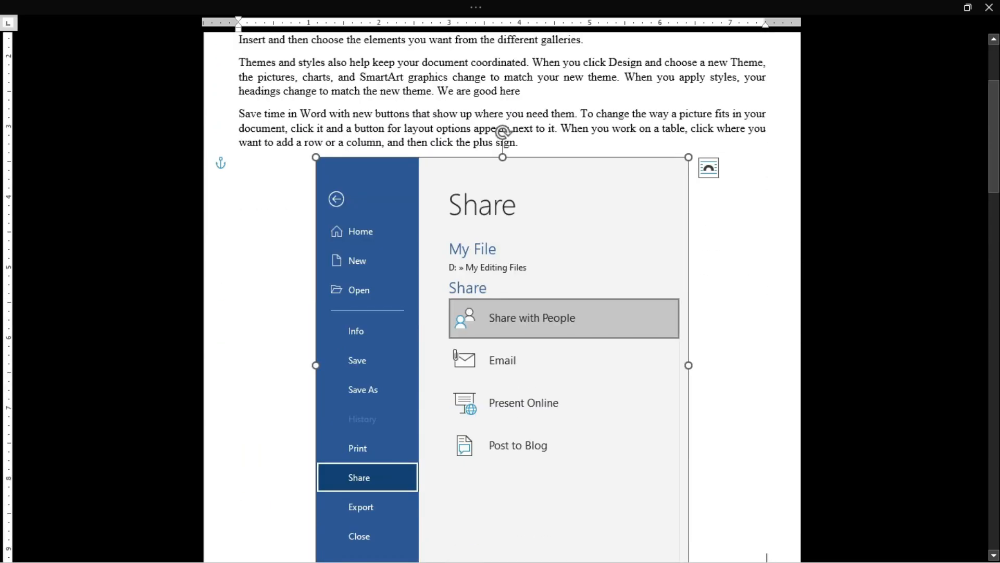
pyautogui.click(479, 9)
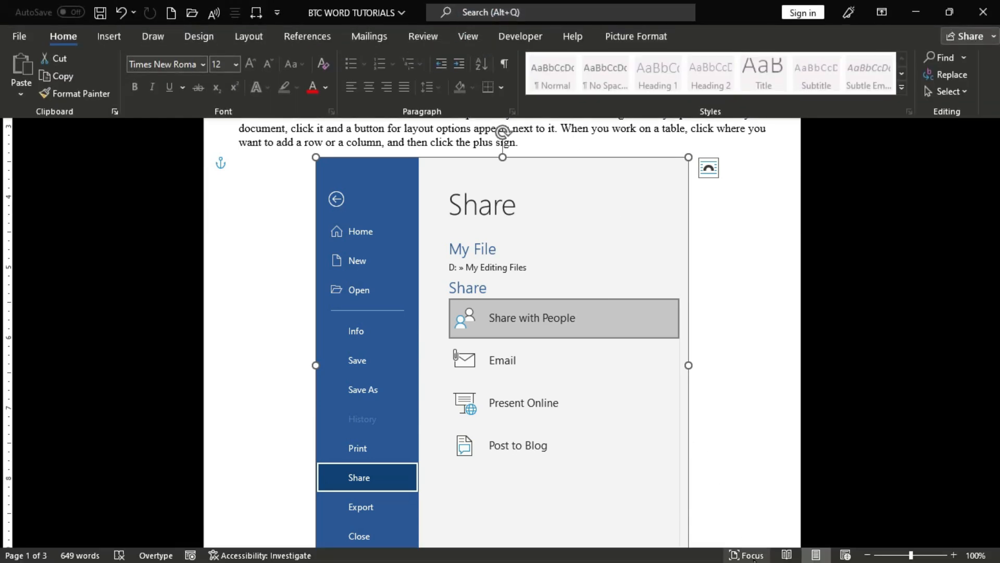
pyautogui.click(755, 556)
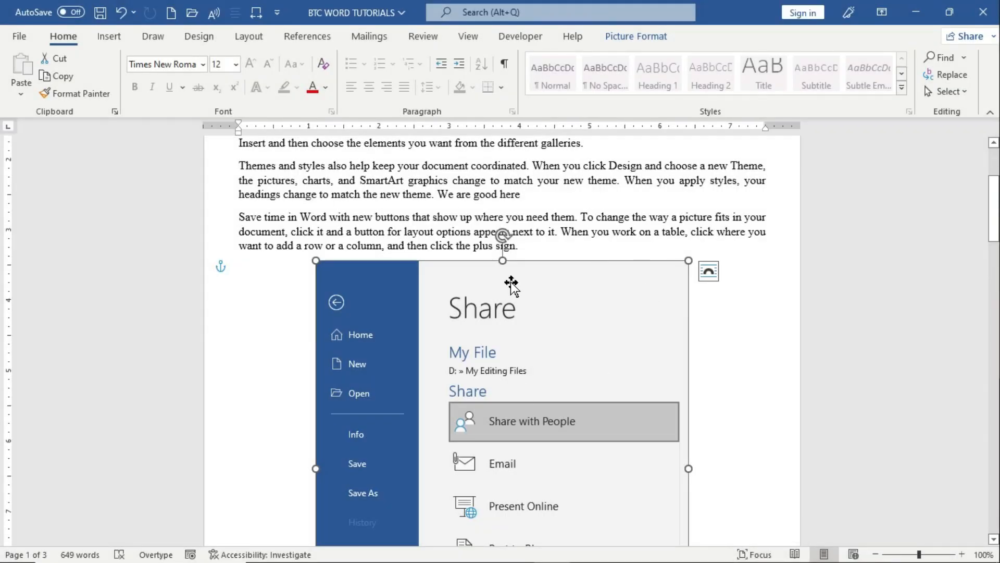
# Page through the document to its end and back in Read Mode, and return to editing in Print Layout
pyautogui.click(793, 555)
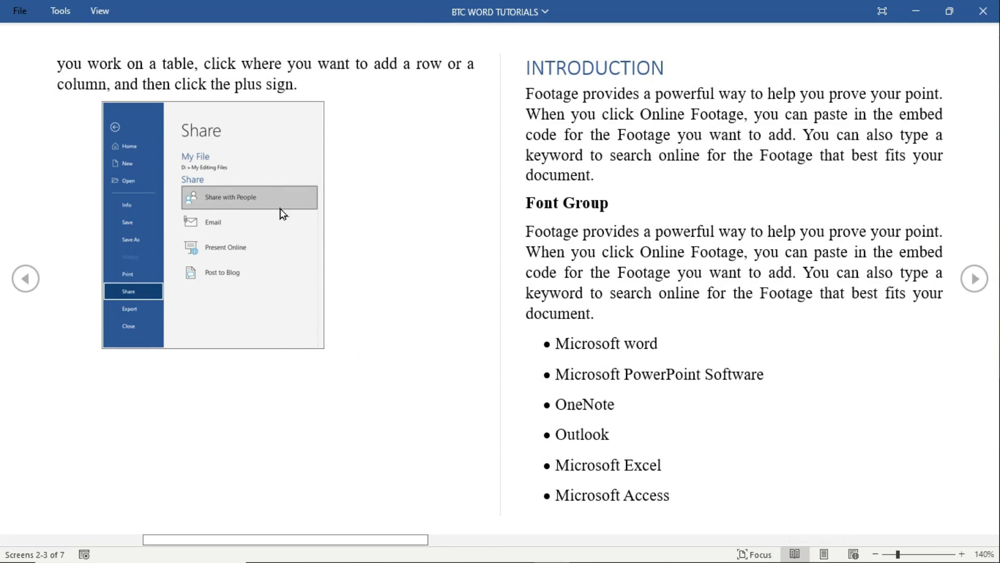
pyautogui.click(975, 282)
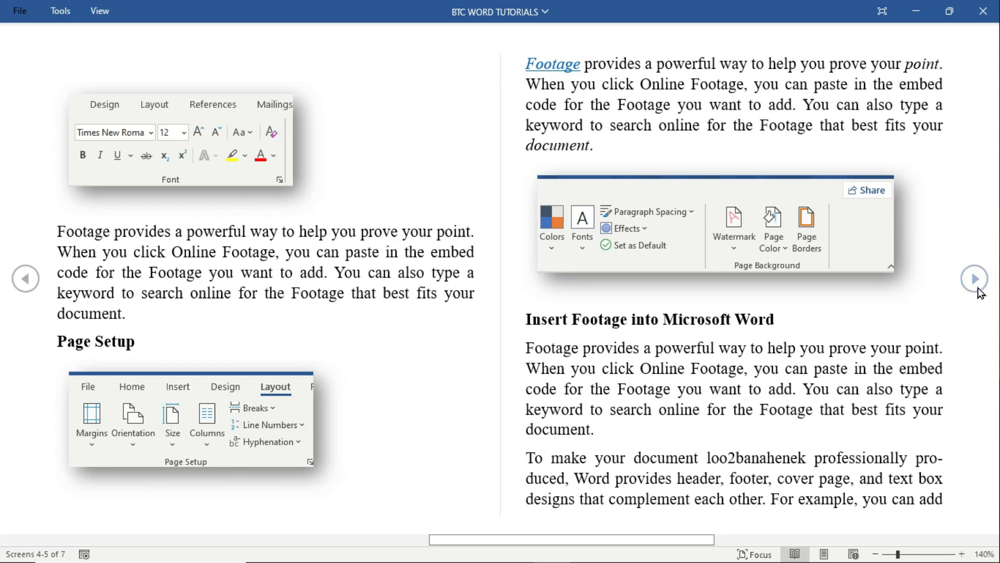
pyautogui.click(975, 280)
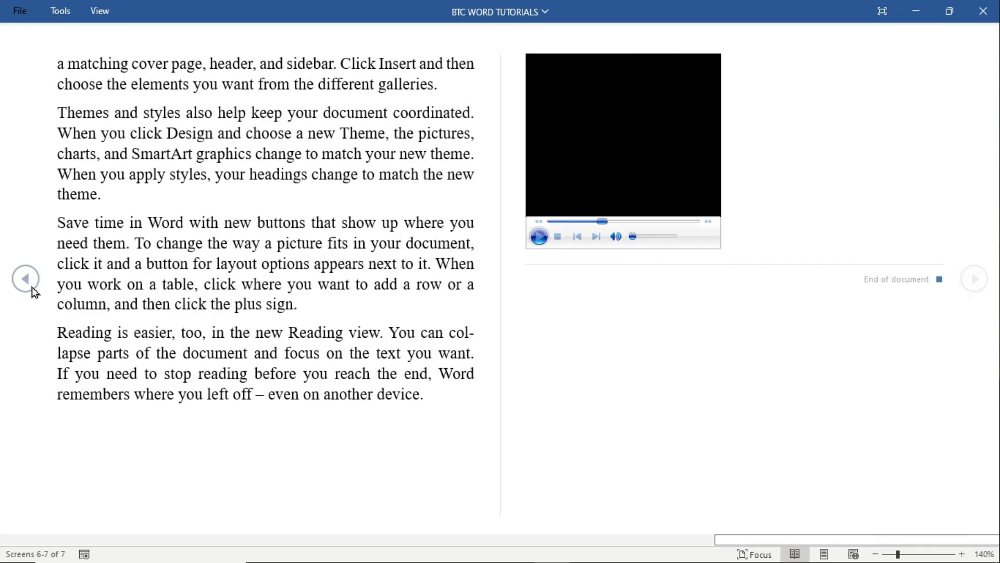
pyautogui.click(31, 285)
pyautogui.click(27, 284)
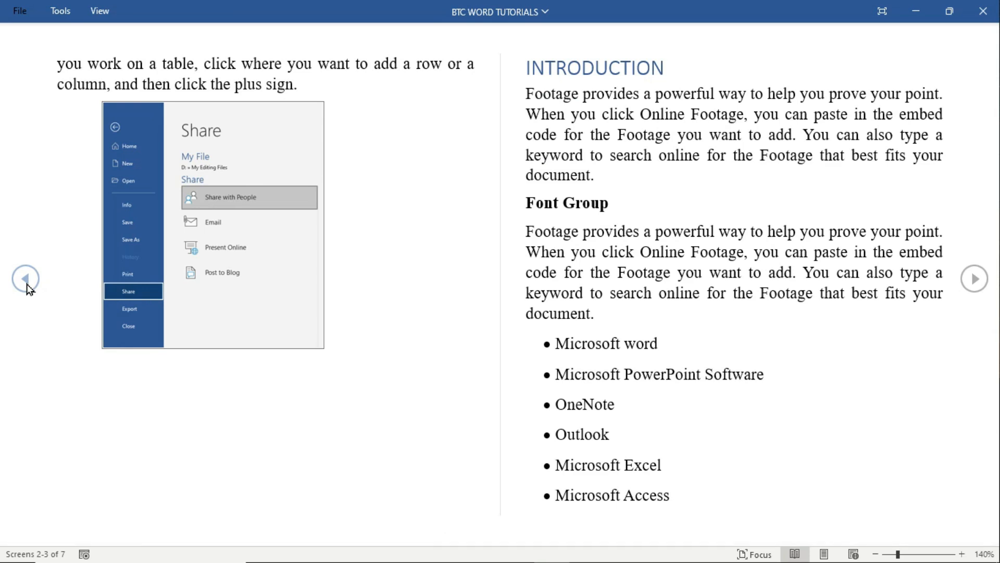
pyautogui.click(100, 10)
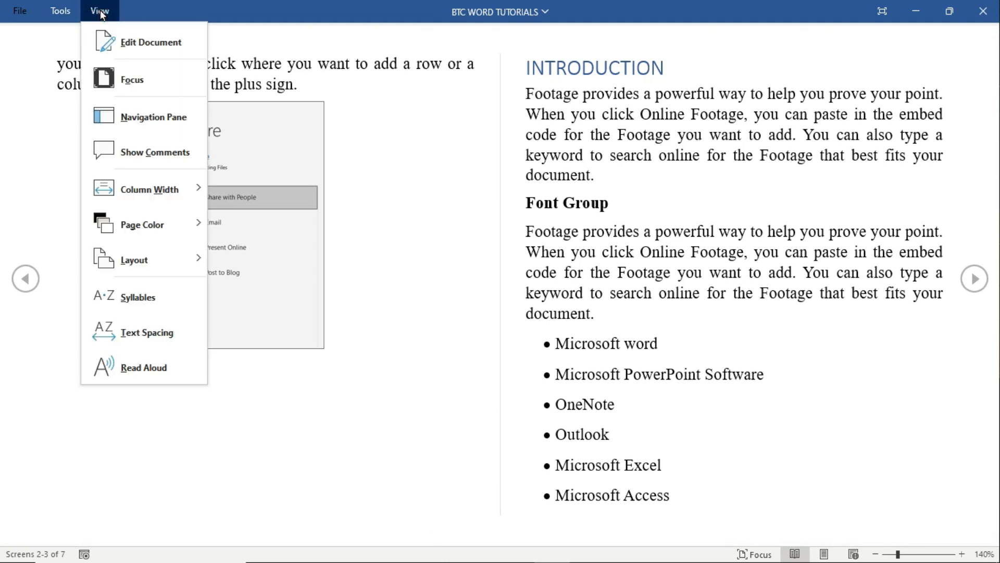
pyautogui.click(176, 40)
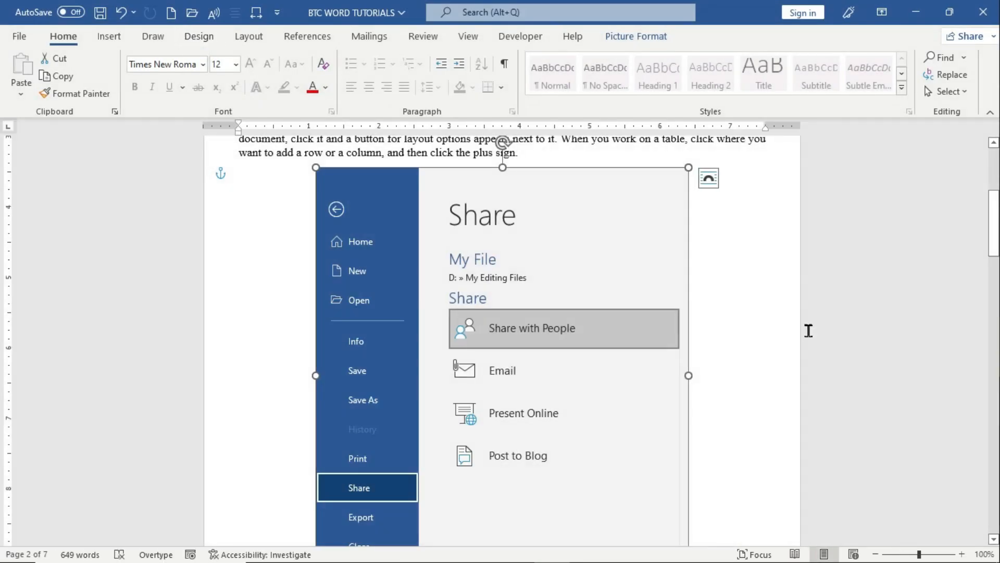
pyautogui.click(824, 554)
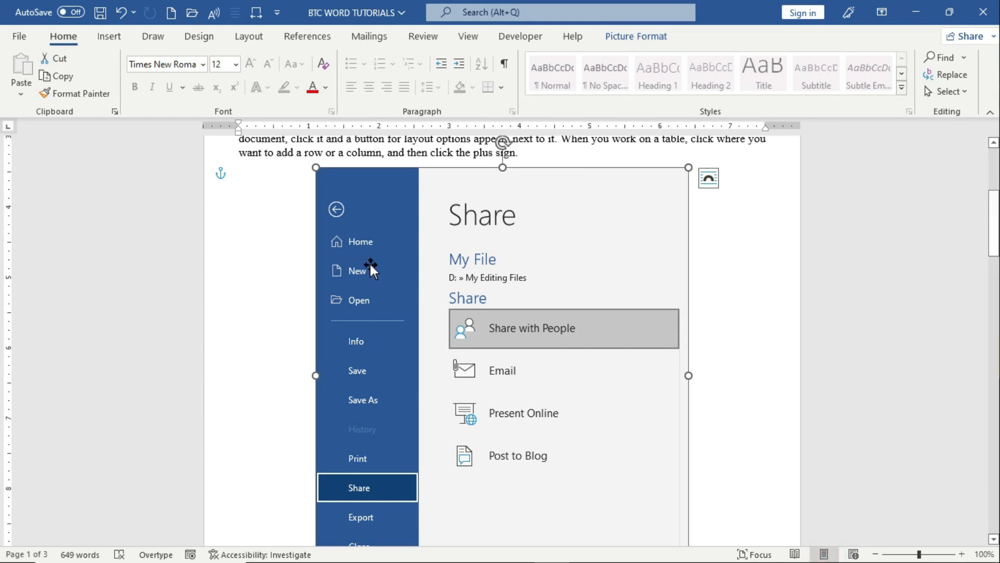
# Switch the document to Web Layout and look through its text and pictures, returning to the title
pyautogui.click(854, 554)
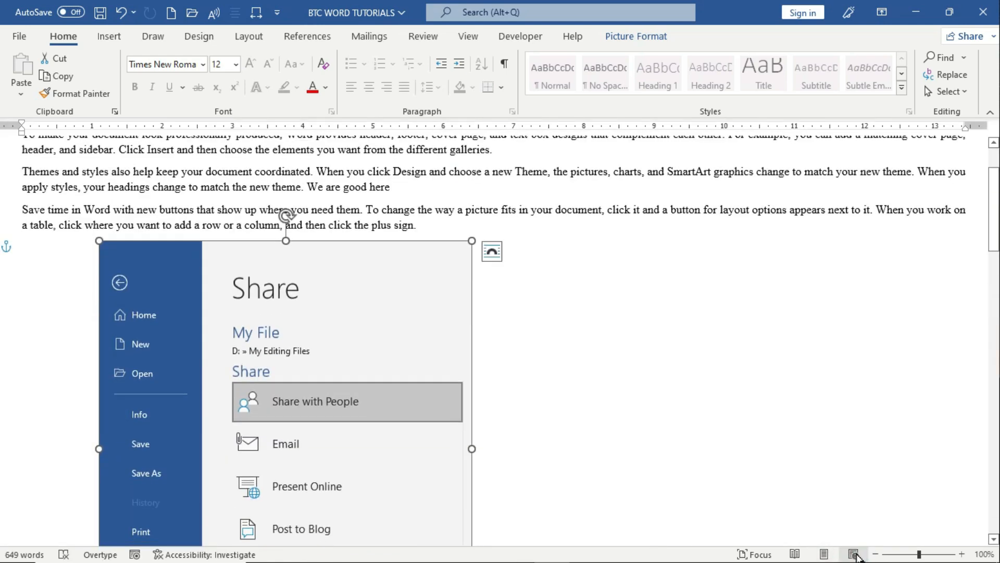
pyautogui.scroll(3, 522, 288)
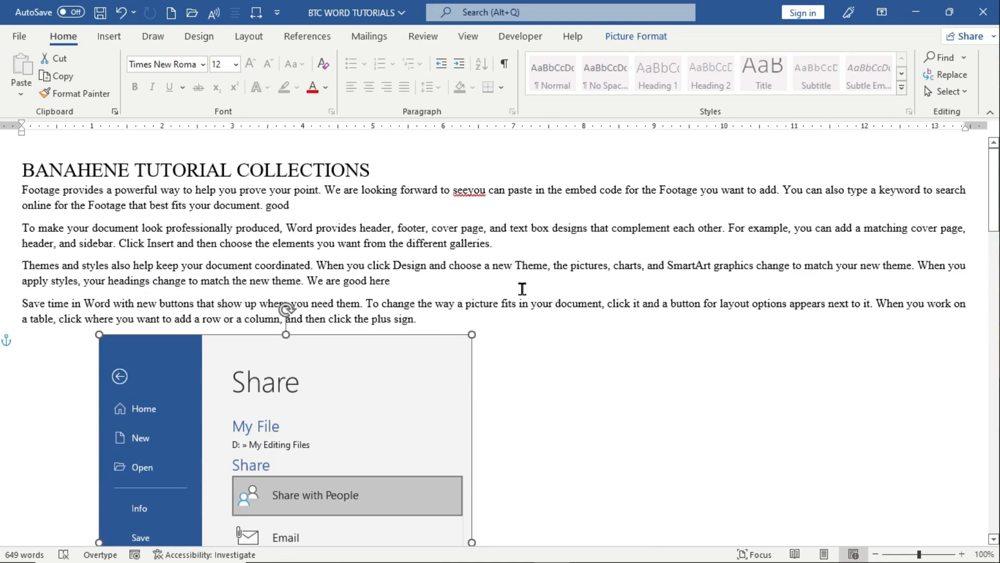
pyautogui.scroll(-8, 522, 288)
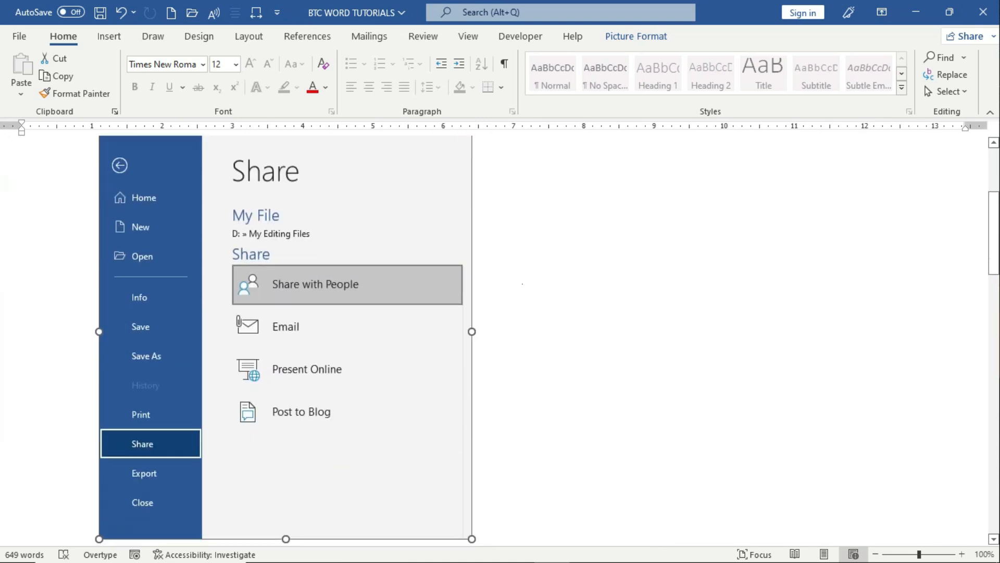
pyautogui.scroll(-1, 522, 283)
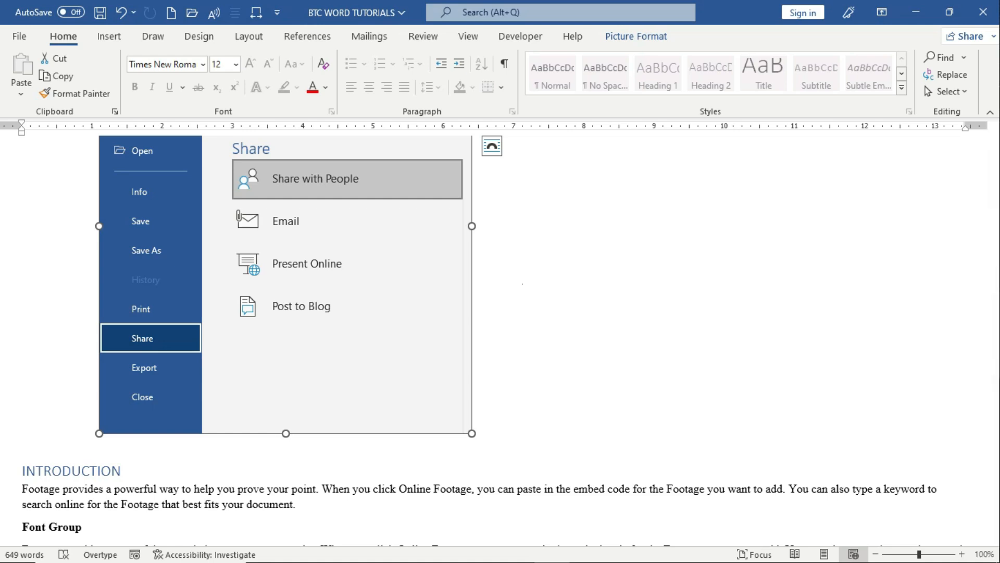
pyautogui.scroll(-3, 502, 322)
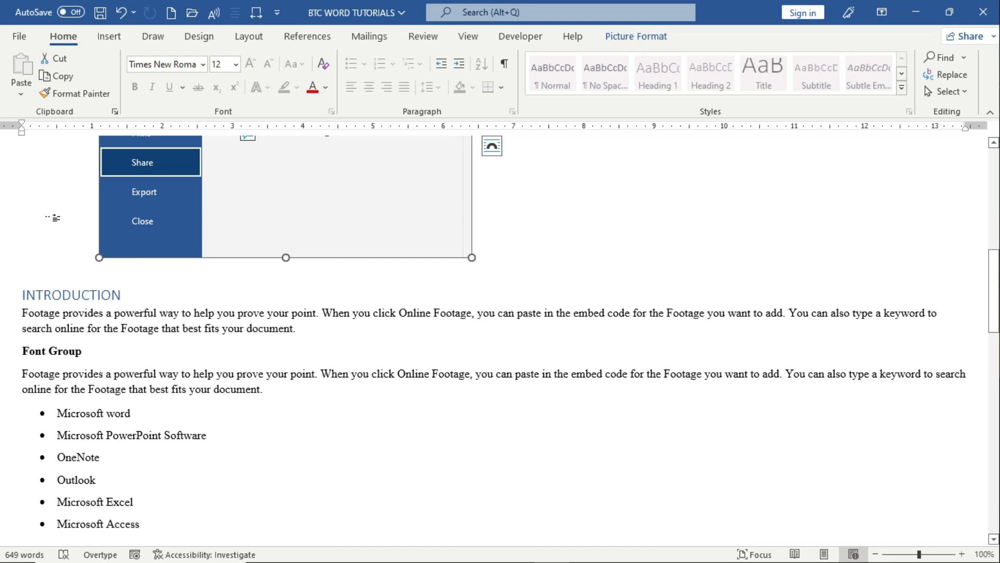
pyautogui.scroll(-6, 350, 300)
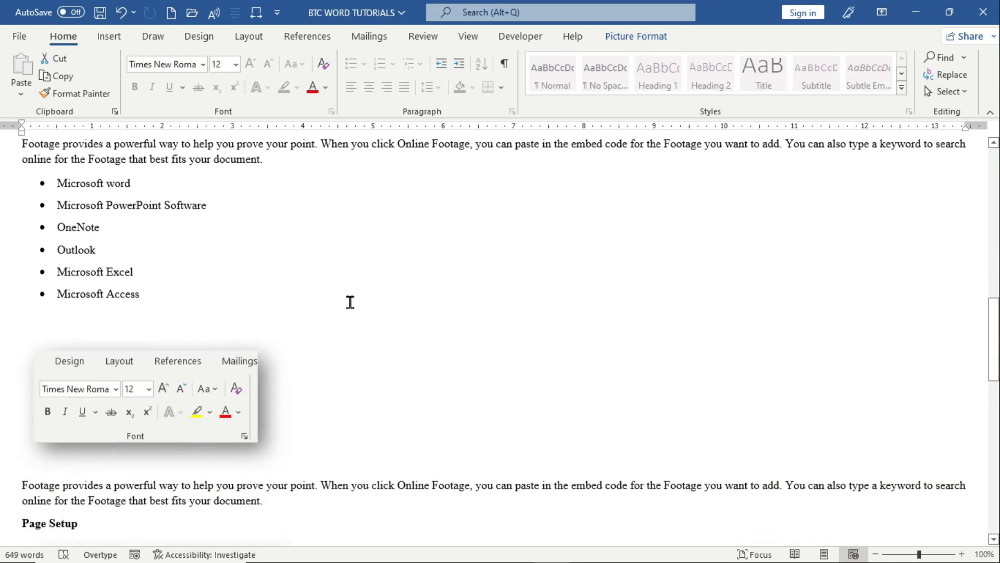
pyautogui.scroll(-4, 350, 301)
pyautogui.scroll(7, 355, 305)
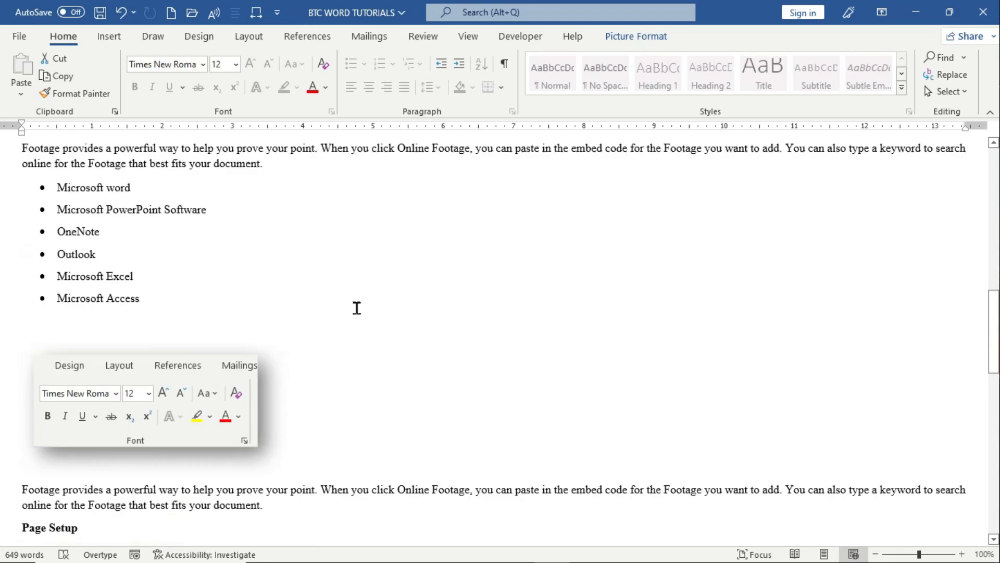
pyautogui.scroll(8, 356, 308)
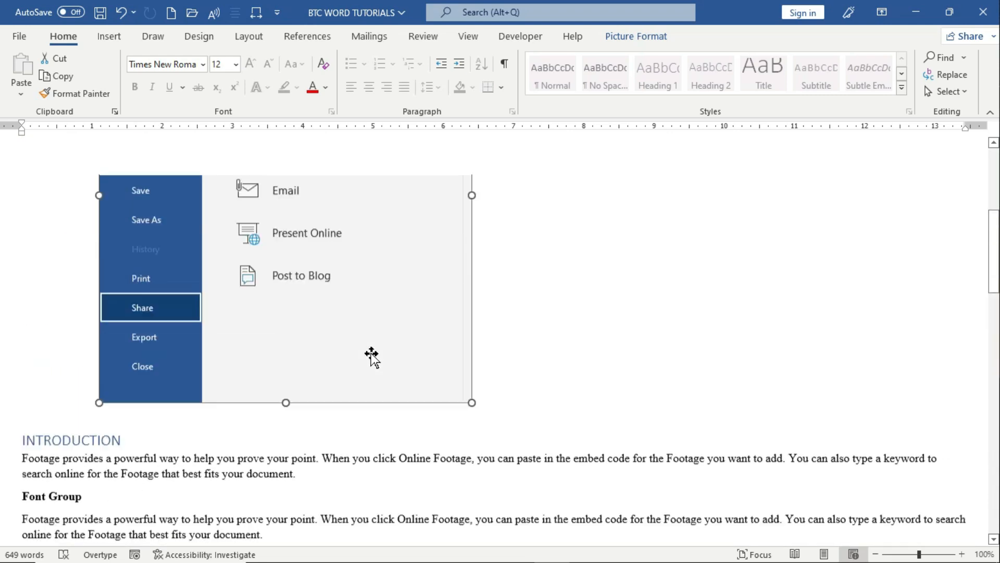
pyautogui.scroll(3, 371, 356)
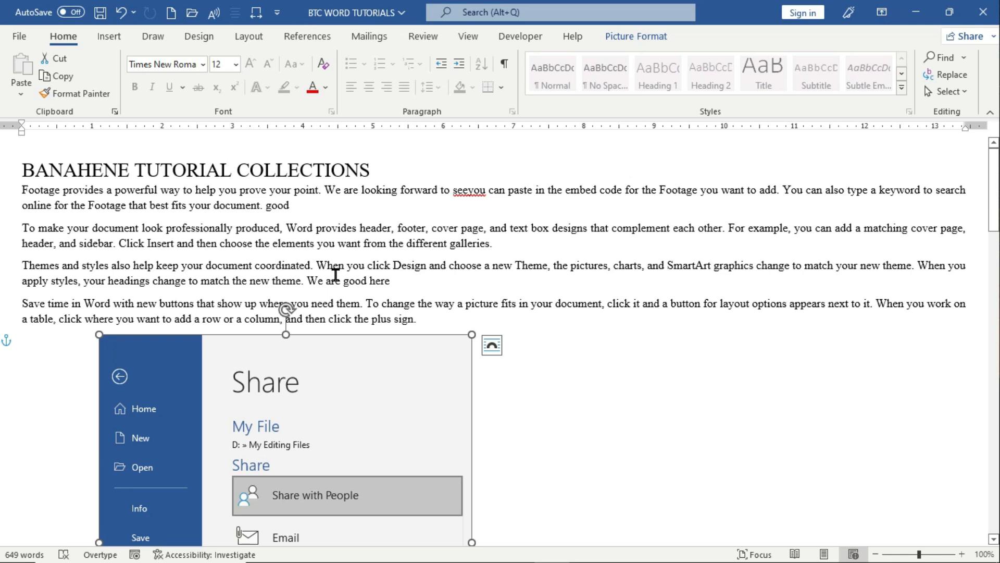
# Zoom the document out to 50% in Web Layout
pyautogui.scroll(-3, 336, 274)
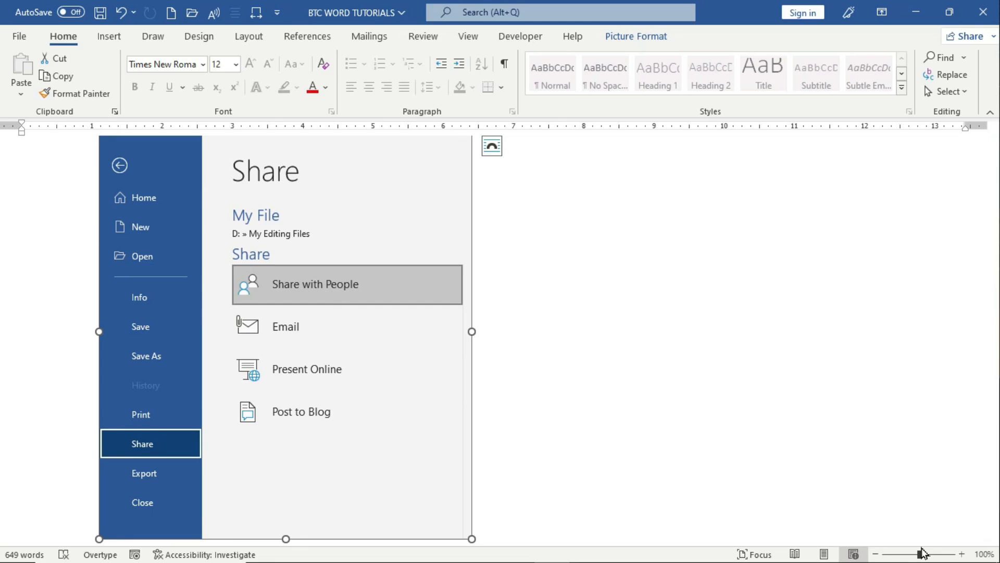
pyautogui.click(875, 554)
pyautogui.click(875, 554)
pyautogui.click(876, 554)
pyautogui.click(875, 554)
pyautogui.click(876, 554)
# Zoom the document back in, step by step, to 110%
pyautogui.click(962, 554)
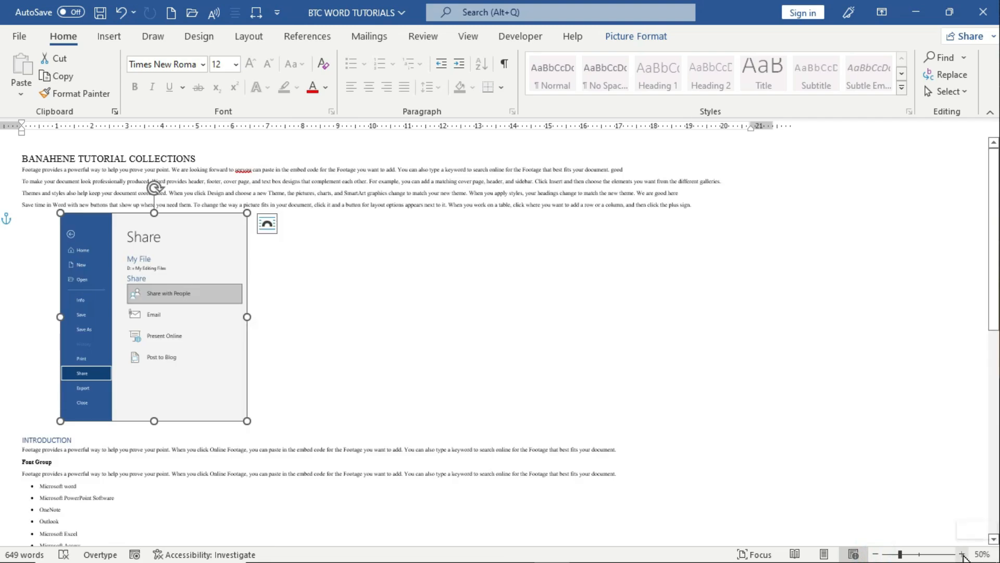
pyautogui.click(962, 554)
pyautogui.click(962, 554)
pyautogui.click(962, 555)
pyautogui.click(962, 555)
pyautogui.click(962, 554)
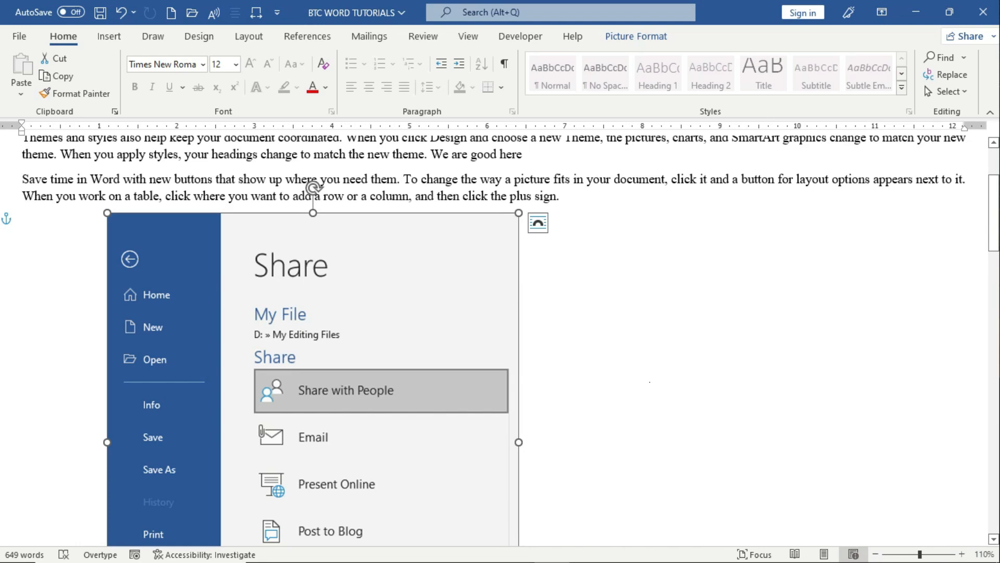
# Set the zoom to the 100% preset using the Zoom settings
pyautogui.click(983, 554)
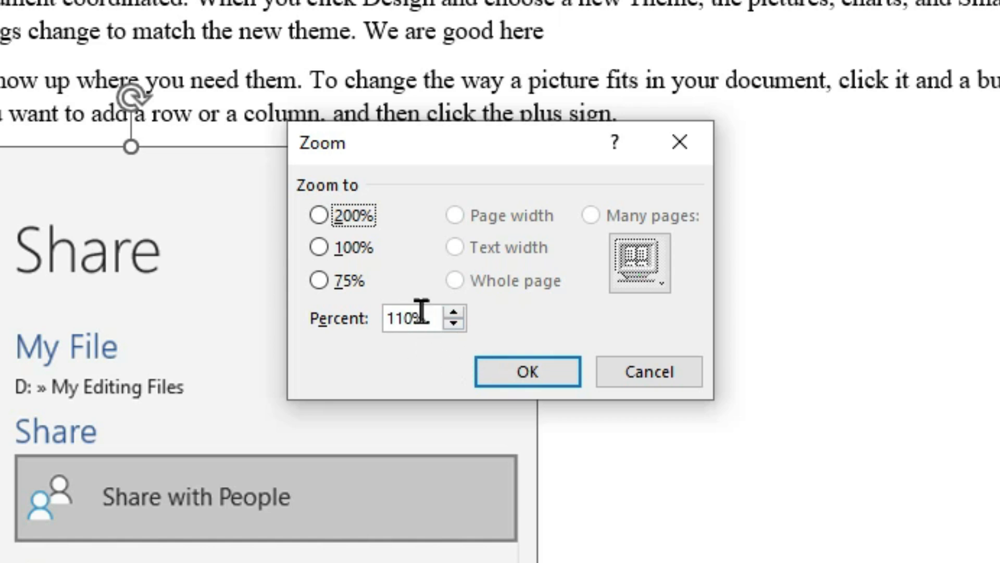
pyautogui.click(319, 248)
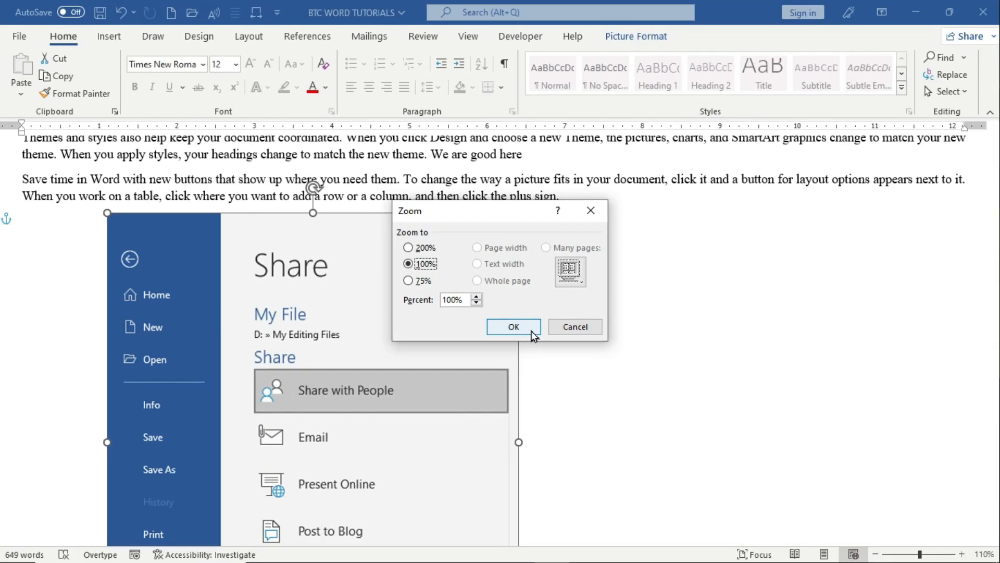
pyautogui.click(507, 354)
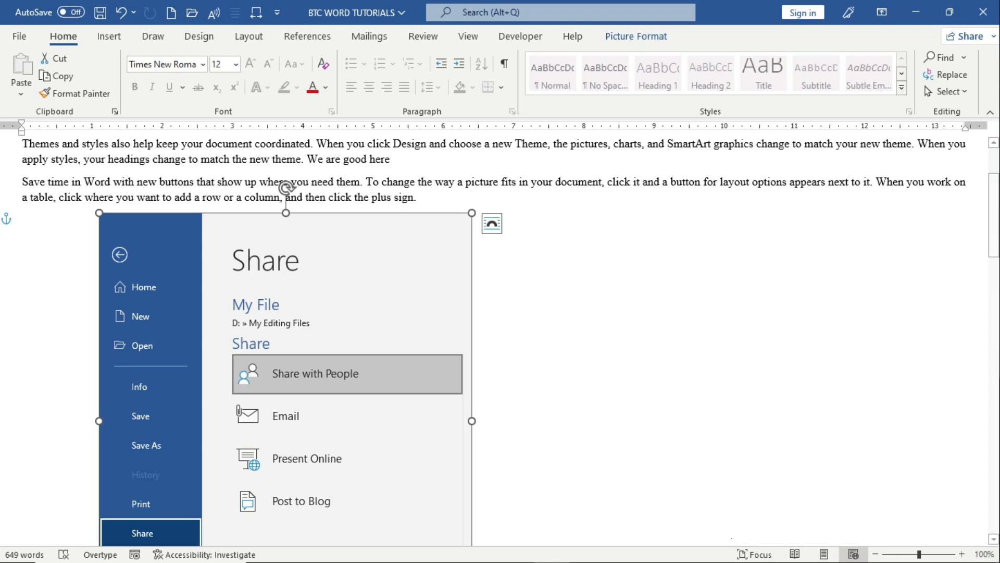
# Switch the document to Print Layout and set its zoom to the 200% preset
pyautogui.click(822, 554)
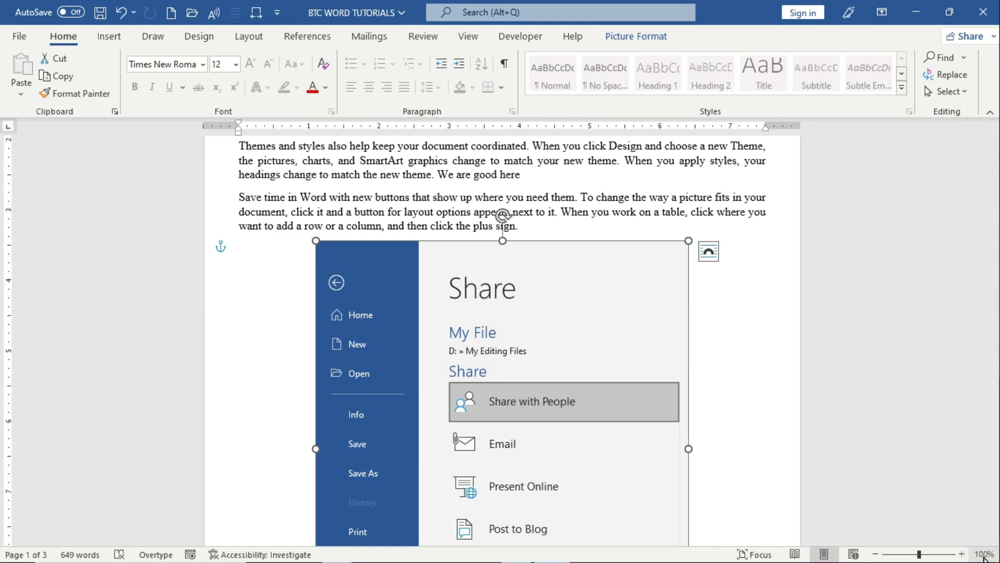
pyautogui.click(983, 554)
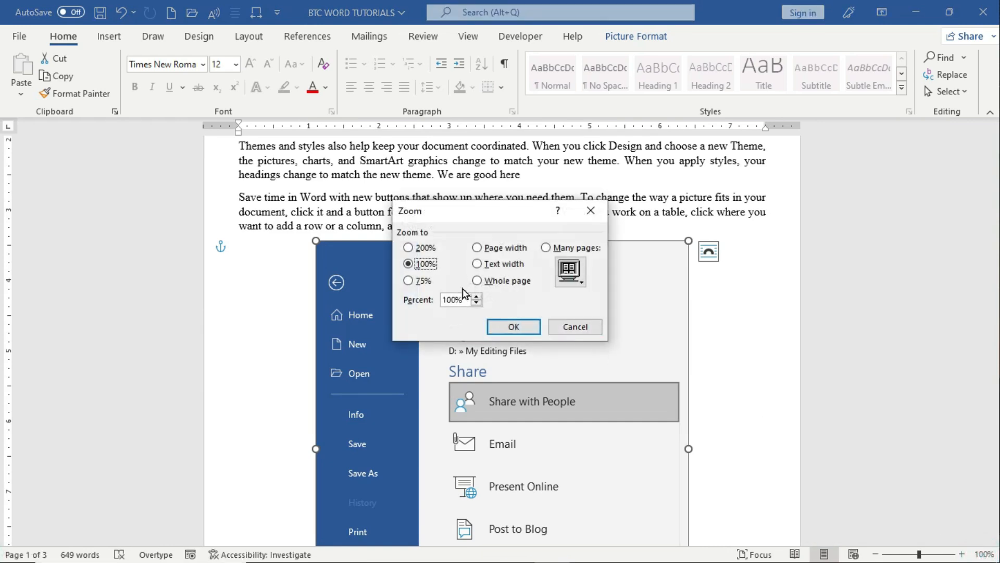
pyautogui.click(409, 248)
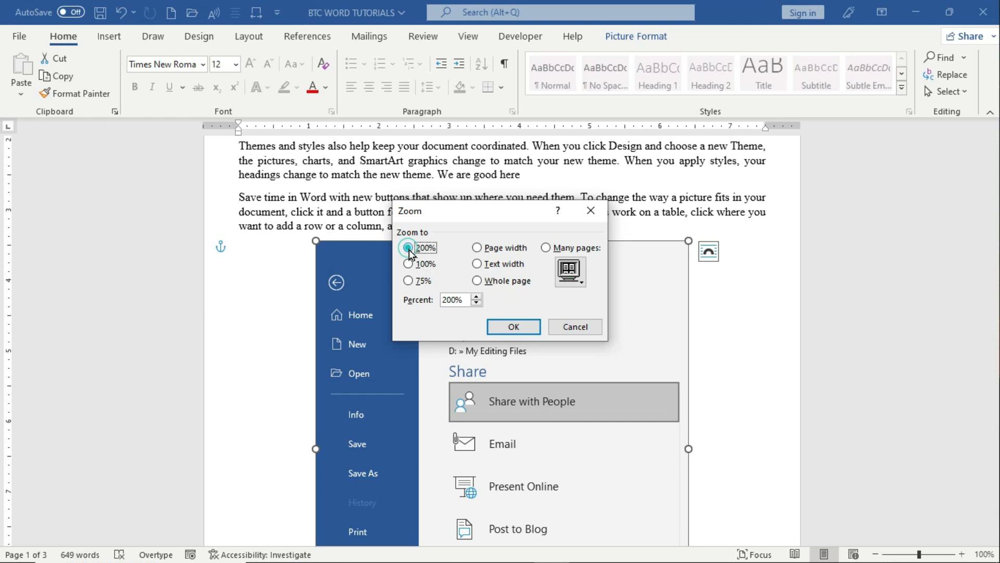
pyautogui.click(534, 328)
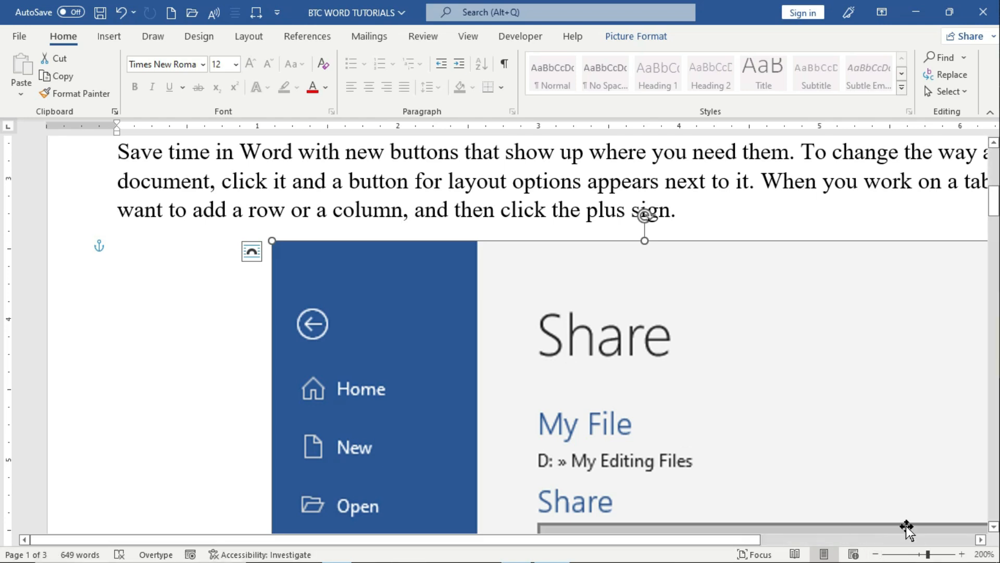
# Return the Print Layout zoom to 100% and go to the beginning of the document
pyautogui.click(983, 555)
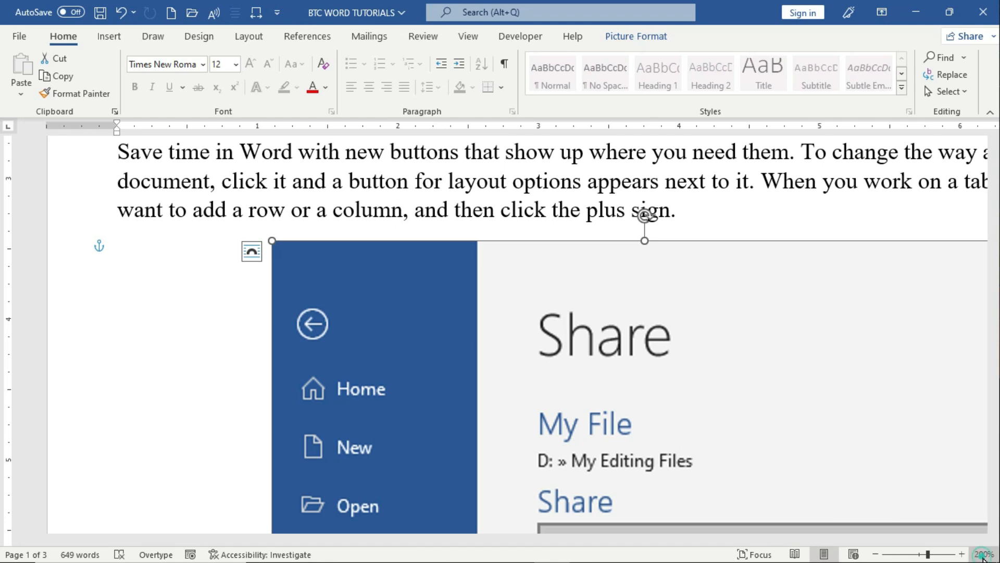
pyautogui.click(409, 264)
pyautogui.click(495, 327)
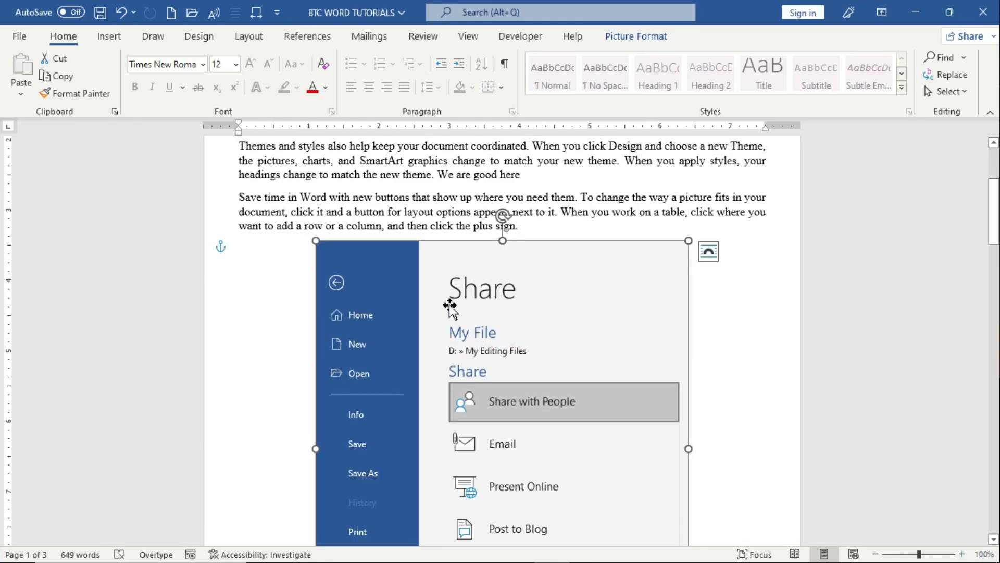
pyautogui.hotkey('ctrl', 'Home')
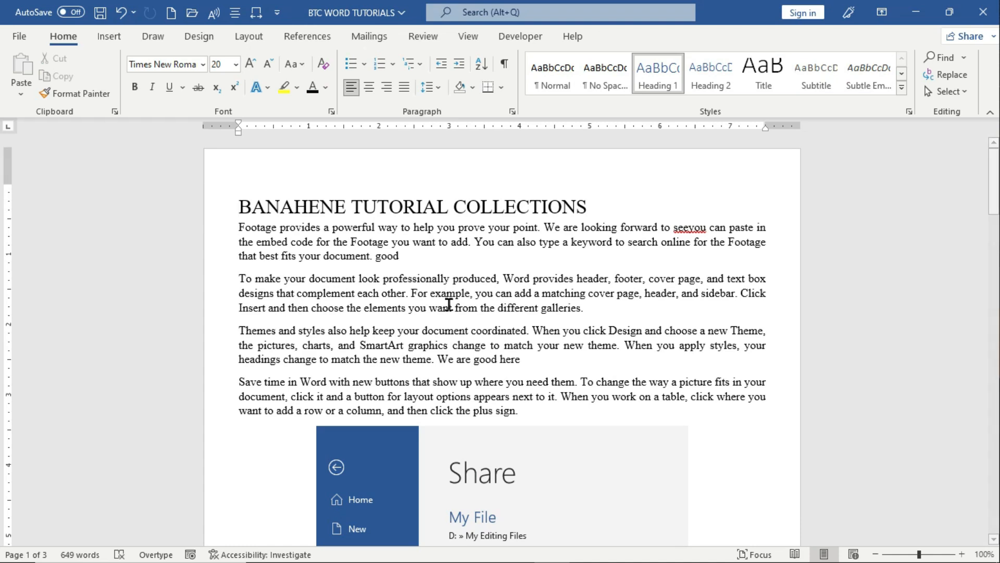
# Add Formatted Page Number to the status bar and place the cursor in the "Reading is easier" paragraph on the last page
pyautogui.rightClick(353, 558)
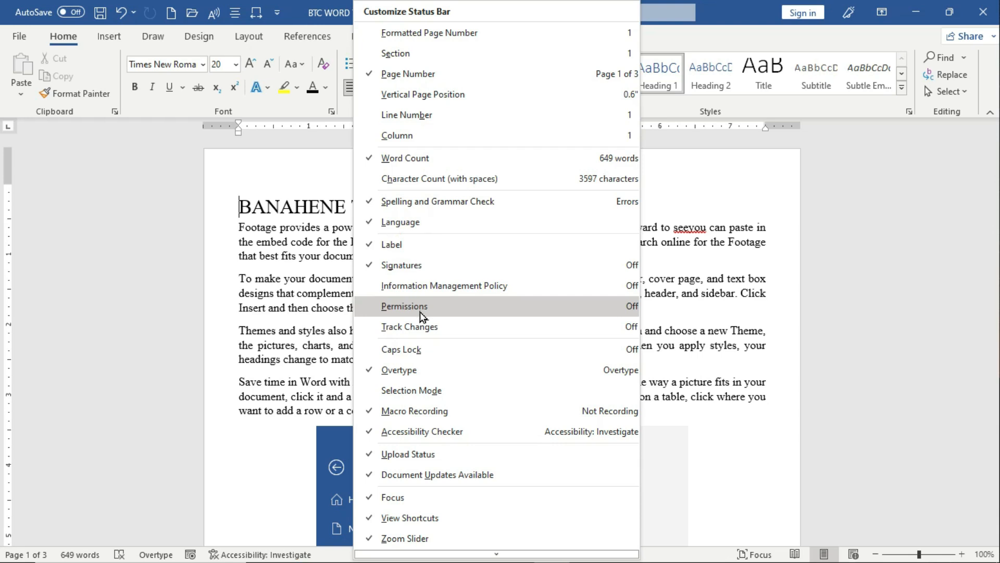
pyautogui.click(445, 39)
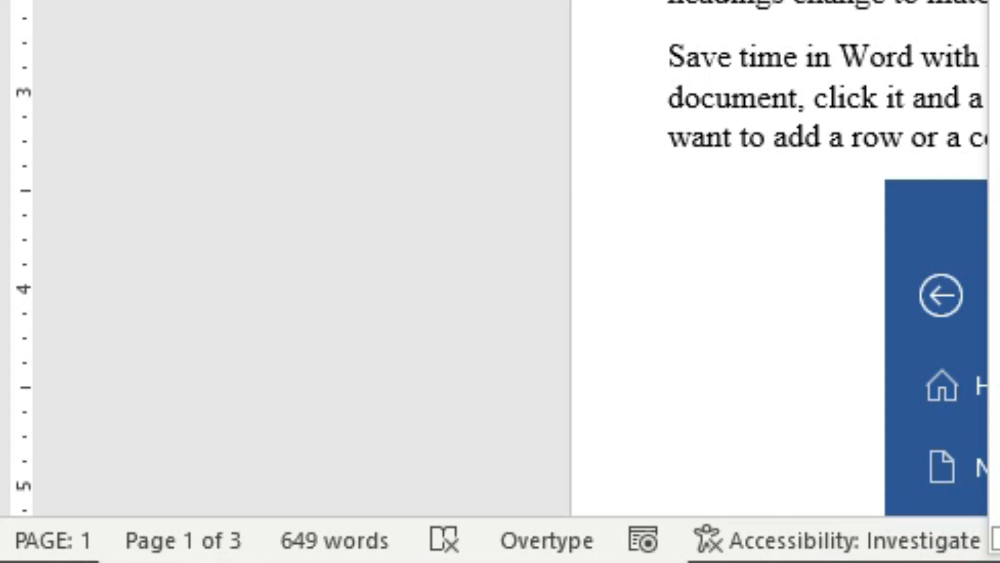
pyautogui.scroll(-20, 781, 258)
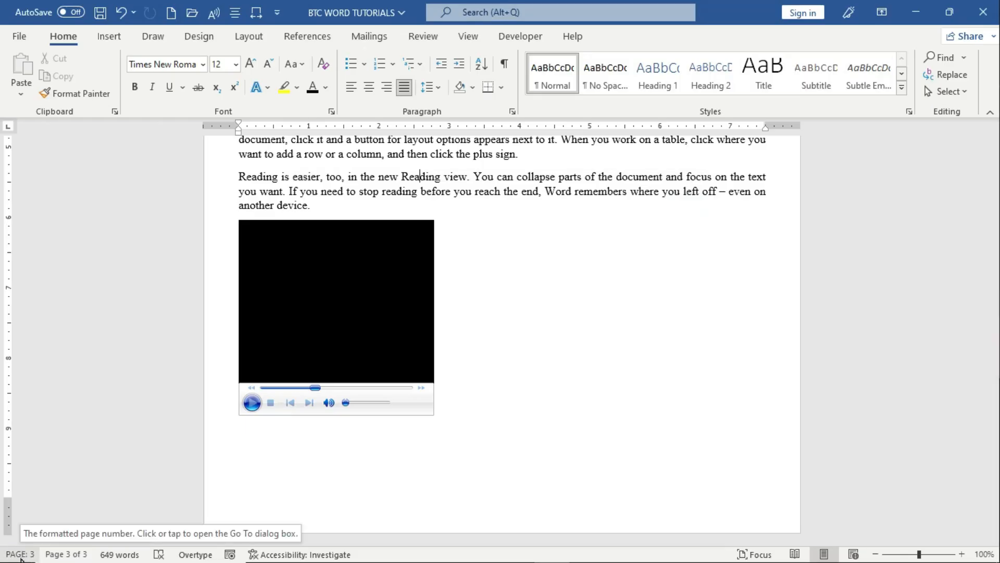
# Go to page 1 using the Go To command of the formatted page number, and close Find and Replace
pyautogui.click(20, 554)
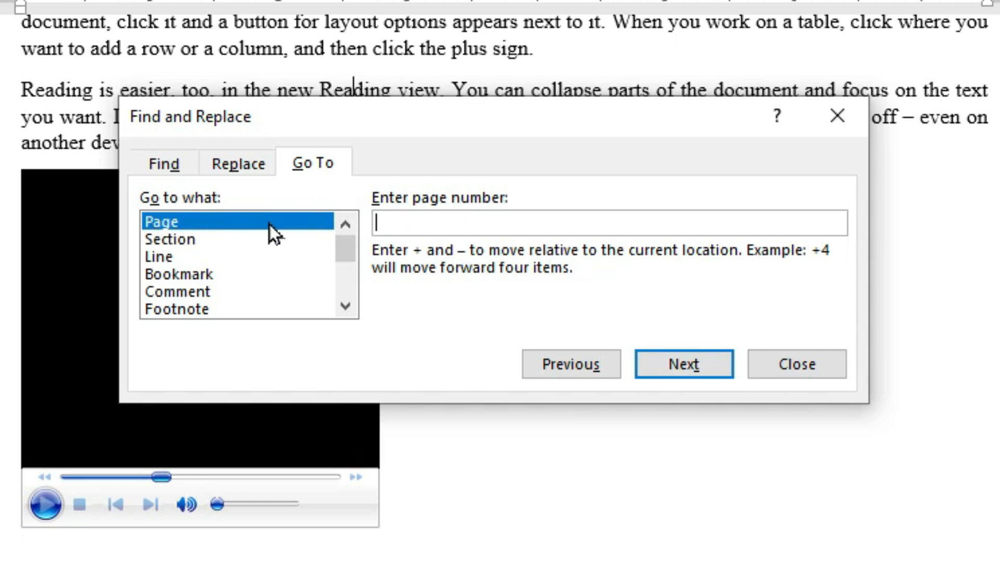
pyautogui.write('1')
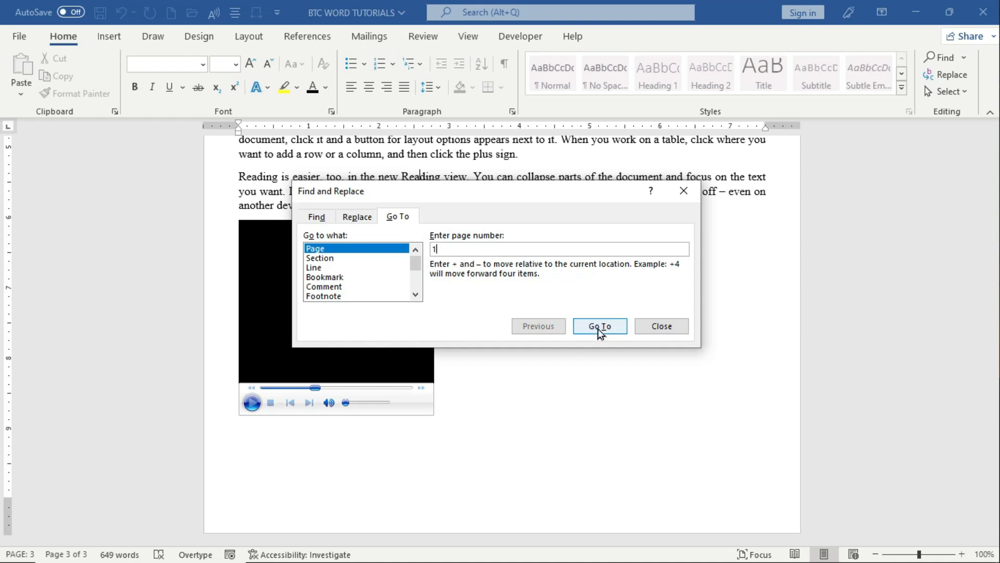
pyautogui.click(600, 326)
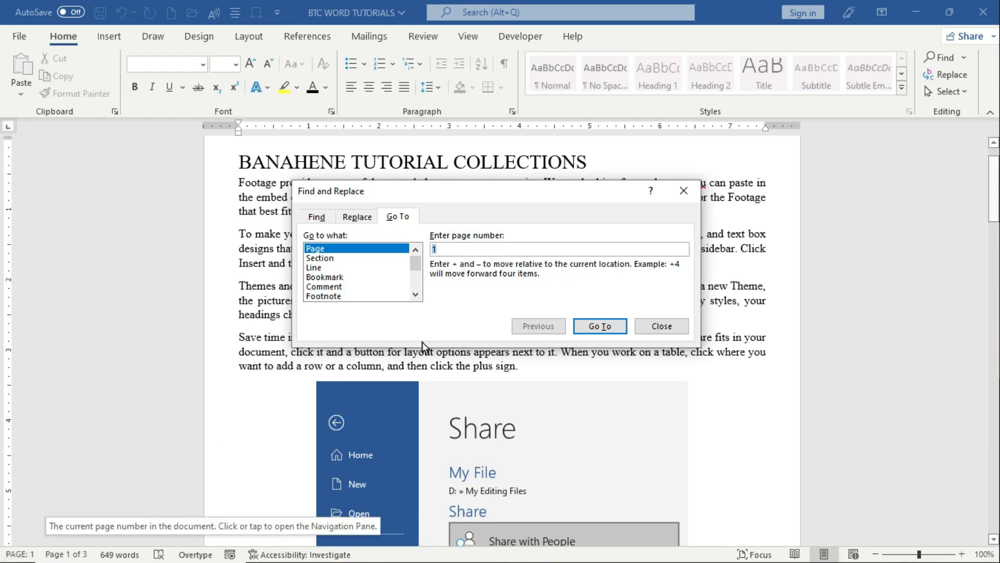
pyautogui.click(684, 190)
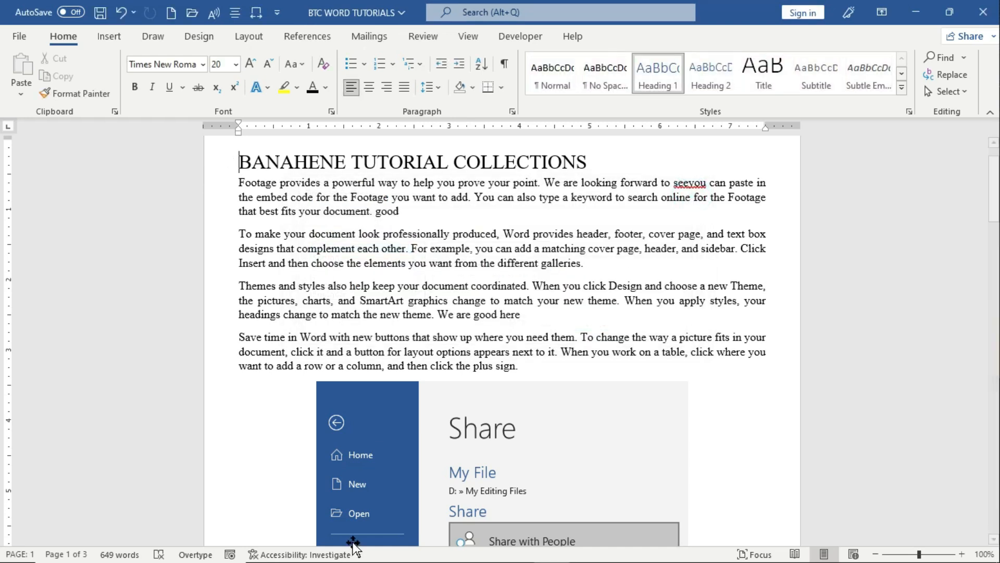
# Remove Page Number from the status bar, add Line Number, and place the cursor before "designs that complement each other"
pyautogui.rightClick(396, 559)
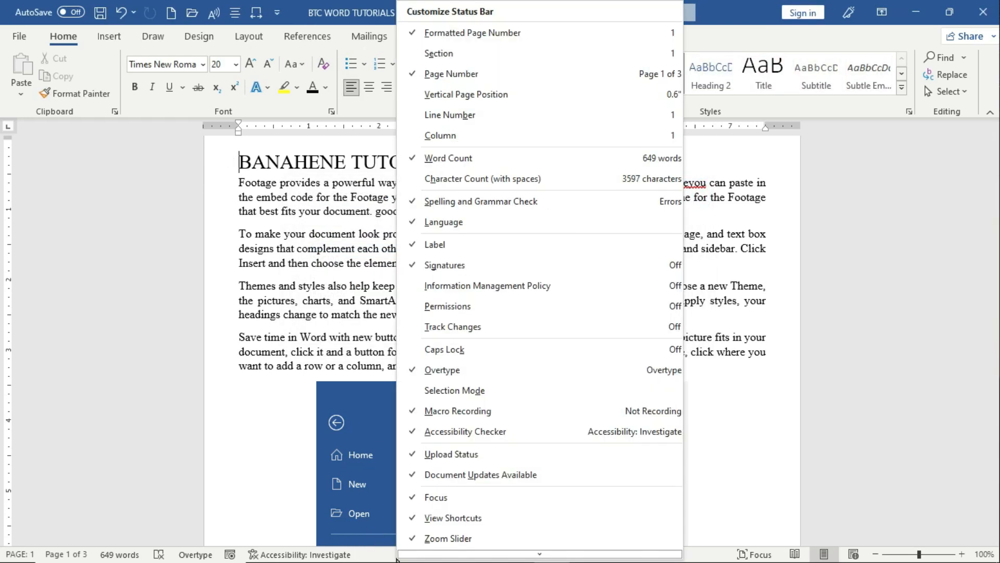
pyautogui.click(449, 77)
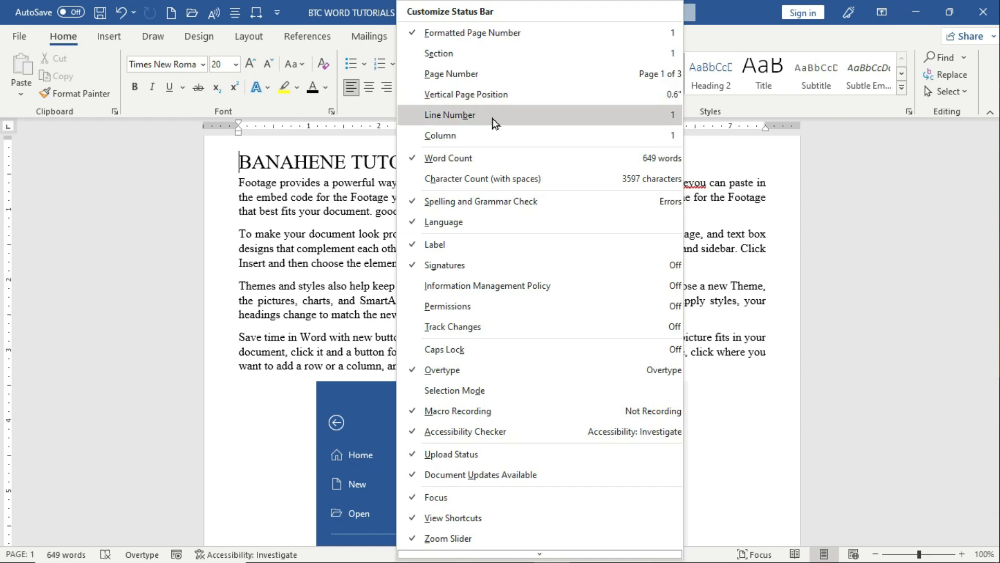
pyautogui.click(465, 120)
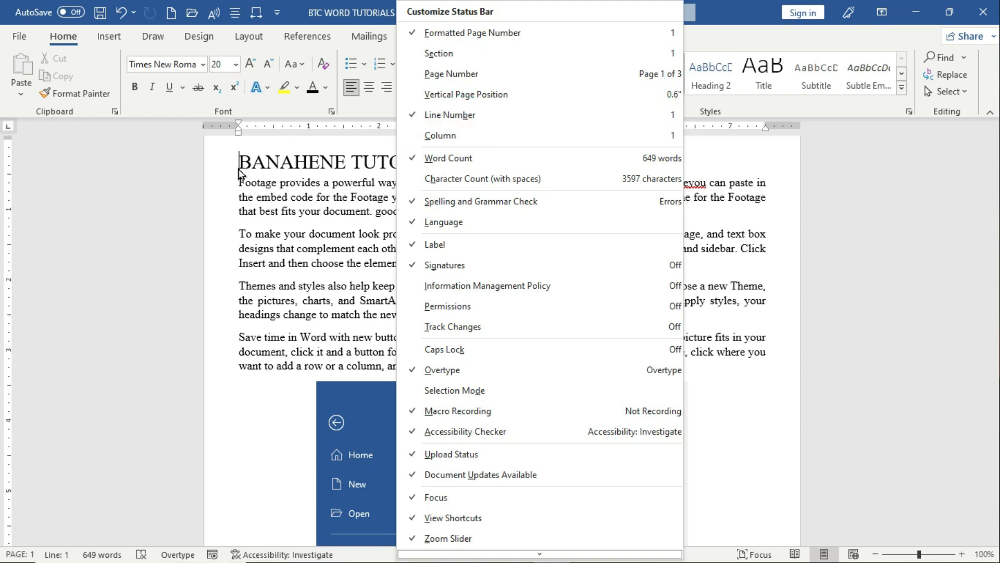
pyautogui.click(239, 247)
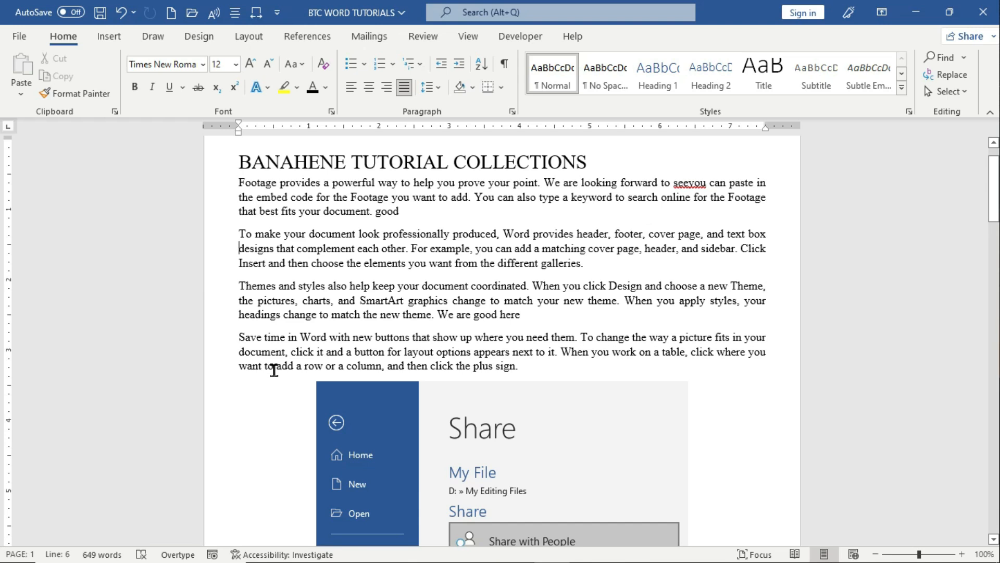
# Remove Word Count from the status bar and add it back
pyautogui.rightClick(394, 555)
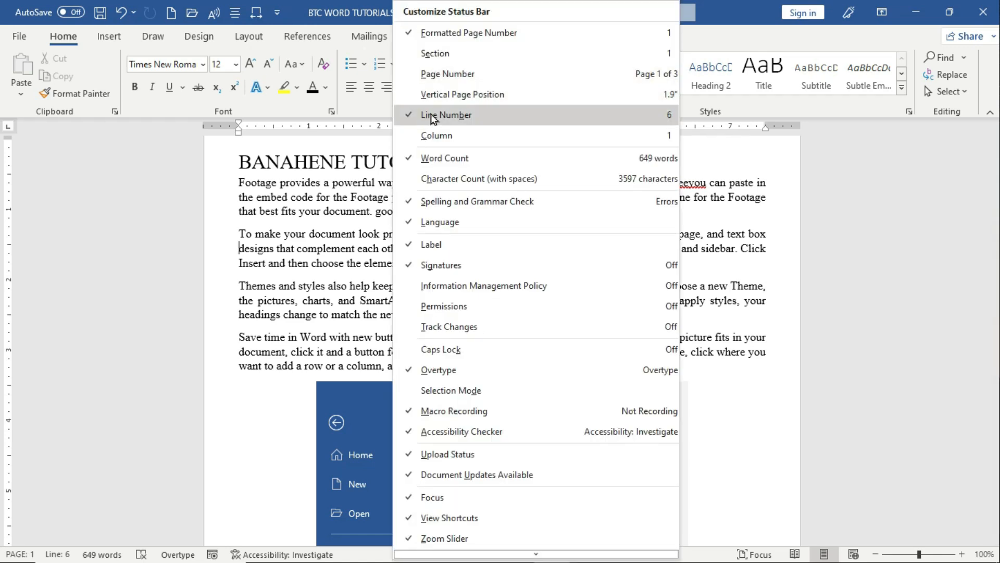
pyautogui.click(481, 159)
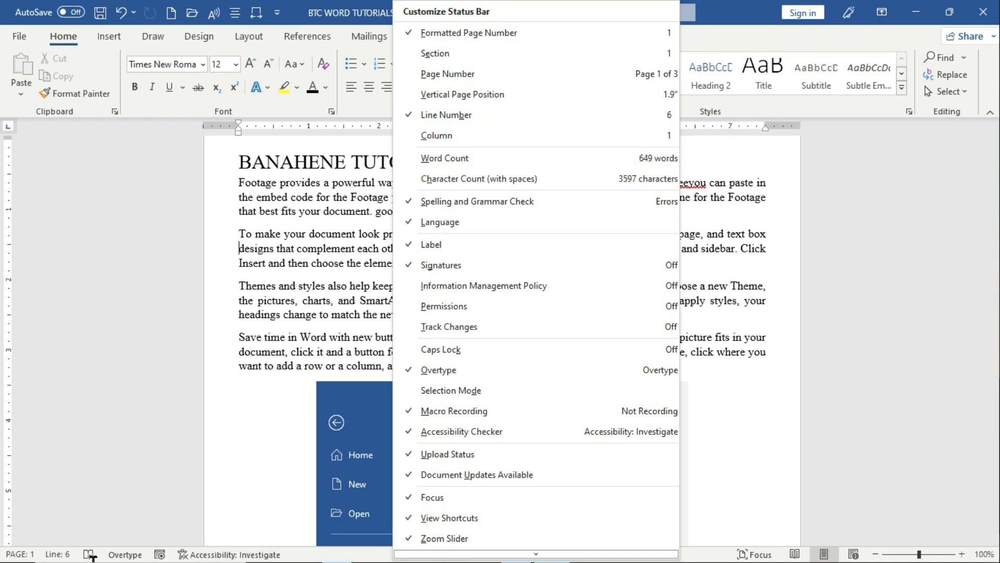
pyautogui.click(443, 159)
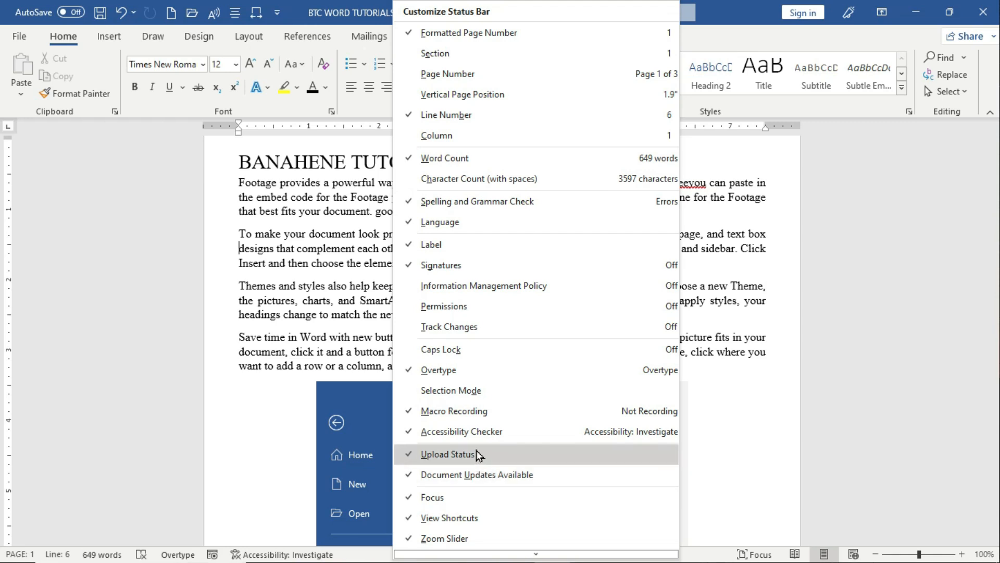
pyautogui.click(233, 388)
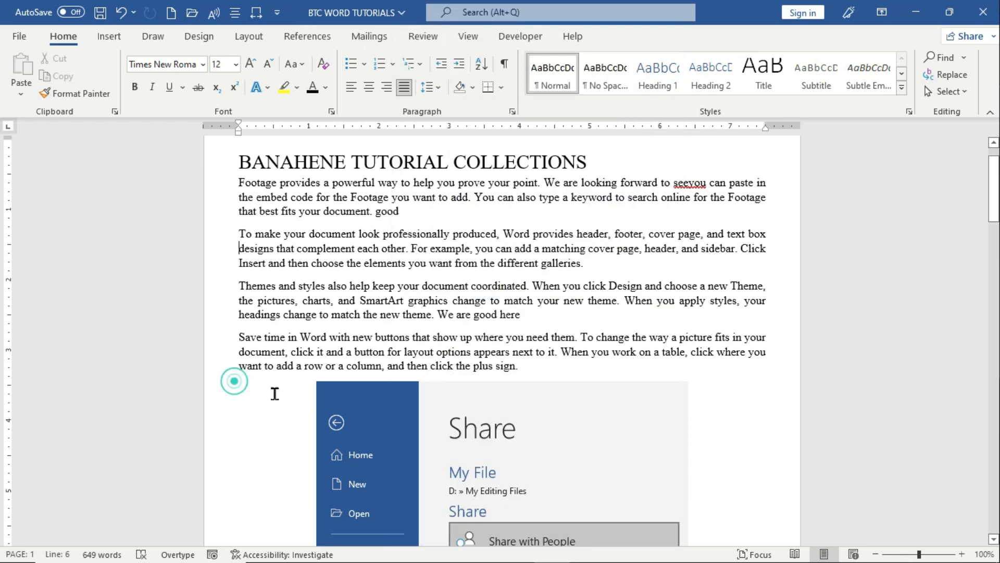
# View the document's Word Count statistics, close them, view them again with the shortcut, and close them
pyautogui.click(99, 554)
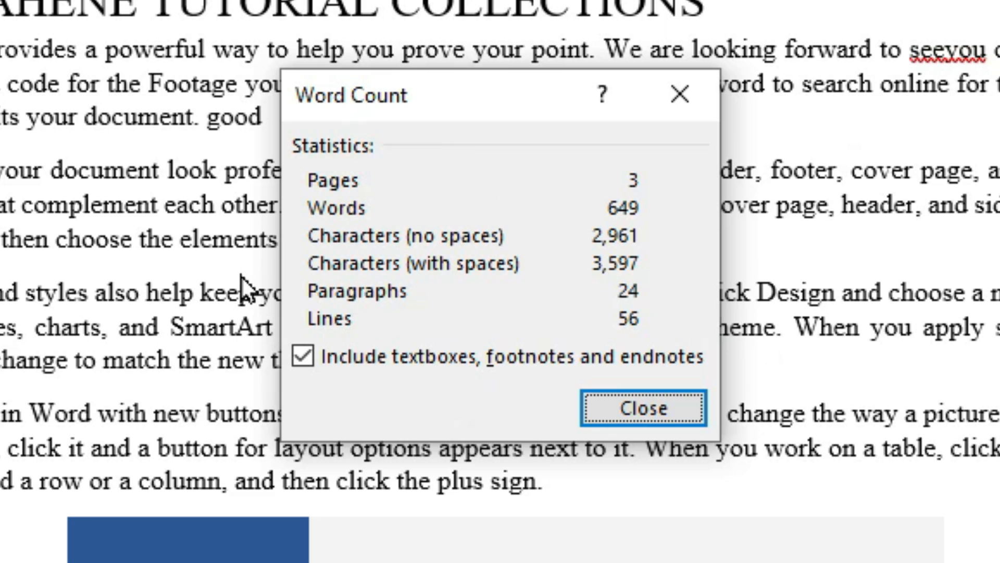
pyautogui.click(682, 97)
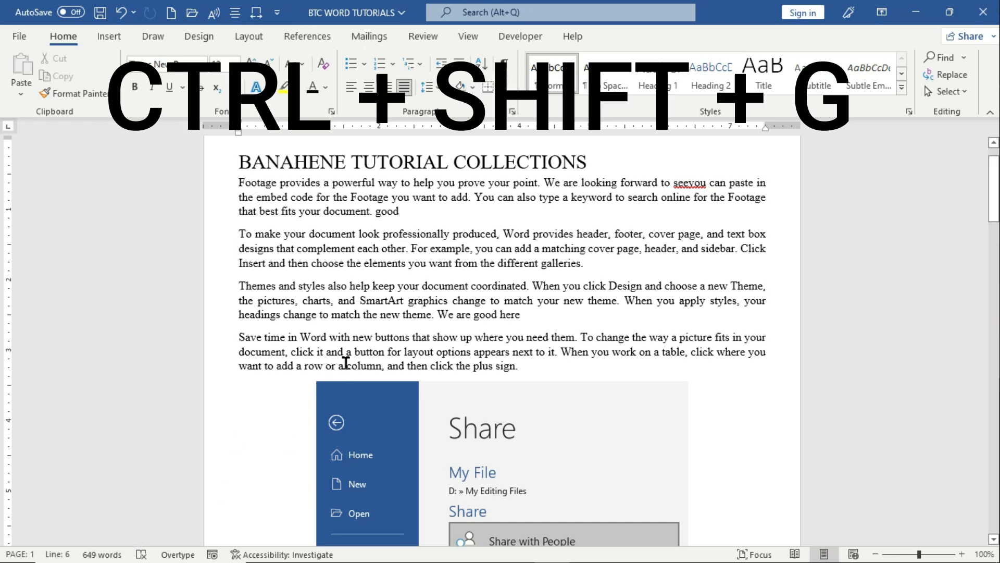
pyautogui.hotkey('ctrl', 'shift', 'g')
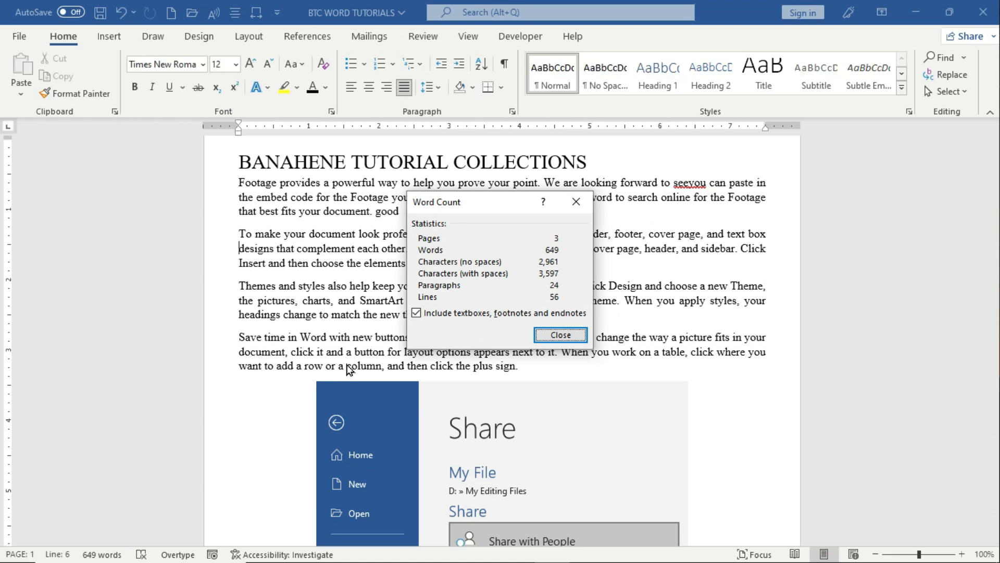
pyautogui.moveTo(482, 201); pyautogui.dragTo(436, 248)
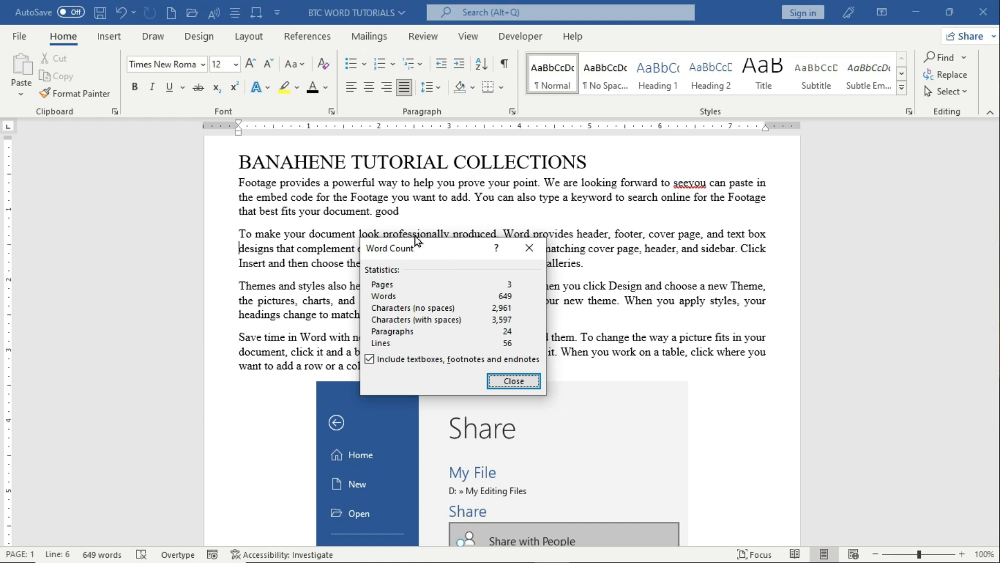
pyautogui.click(534, 254)
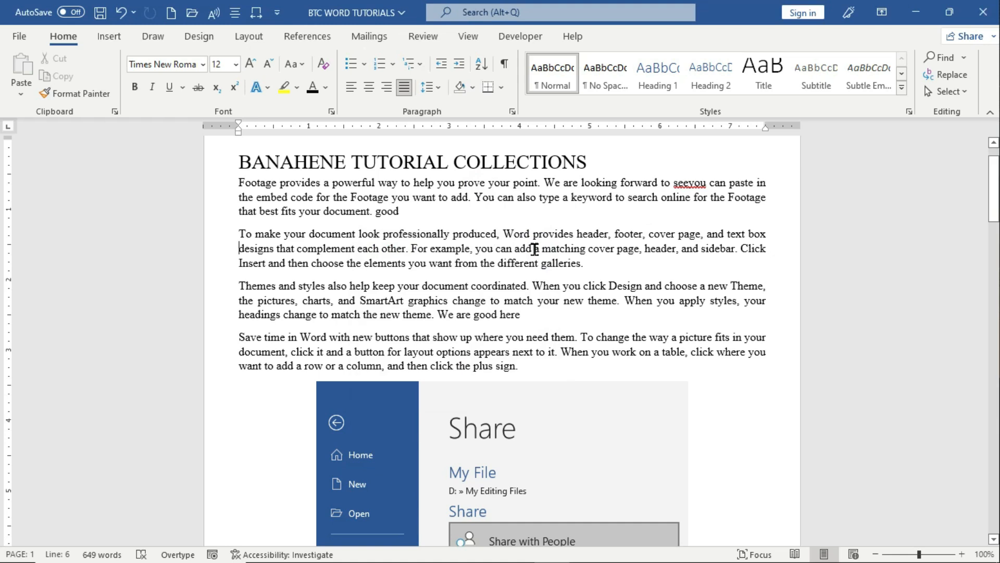
# Add the Caps Lock indicator to the status bar
pyautogui.rightClick(399, 554)
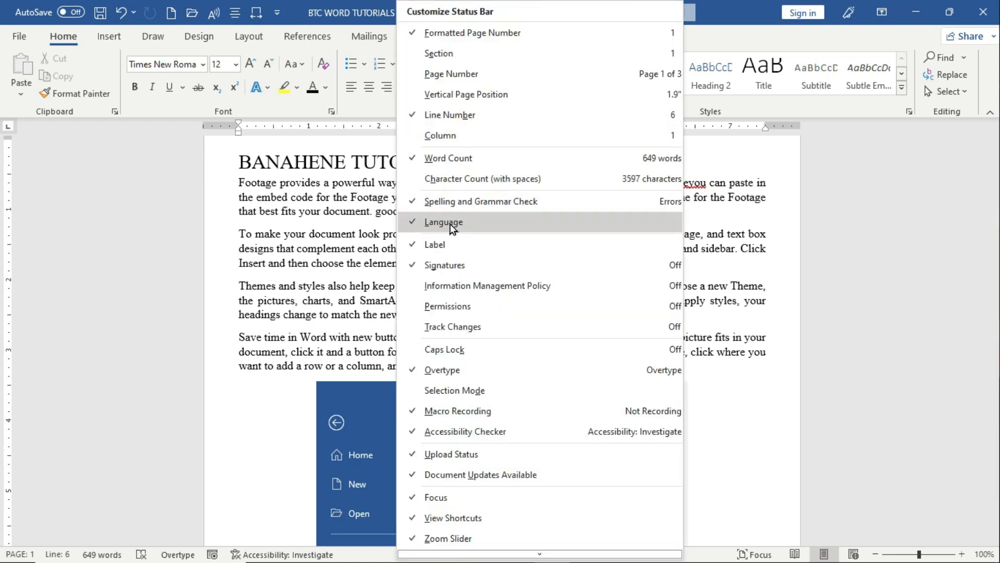
pyautogui.click(469, 349)
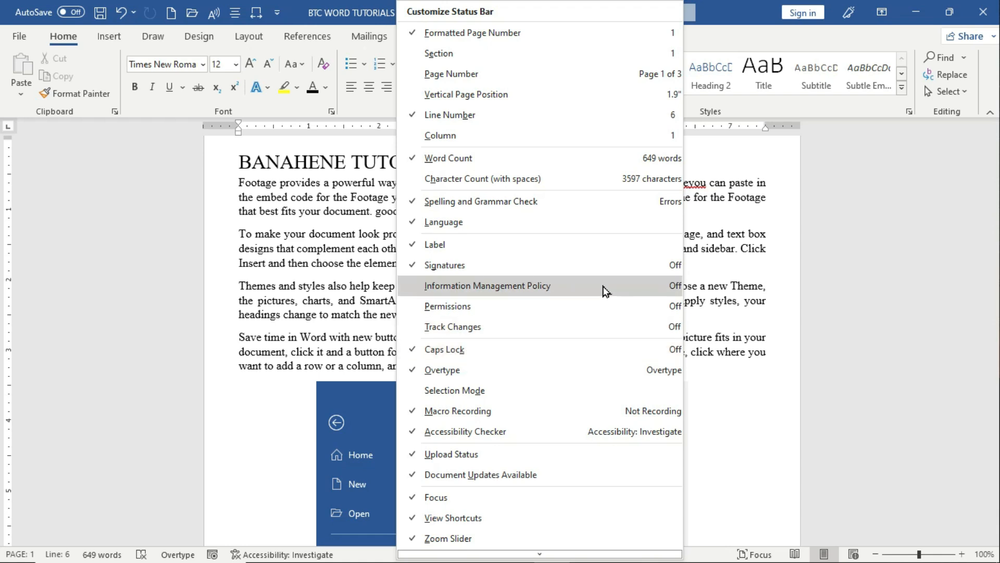
# Close the status bar customization list and toggle Caps Lock on and off to test its indicator, leaving it on
pyautogui.click(364, 560)
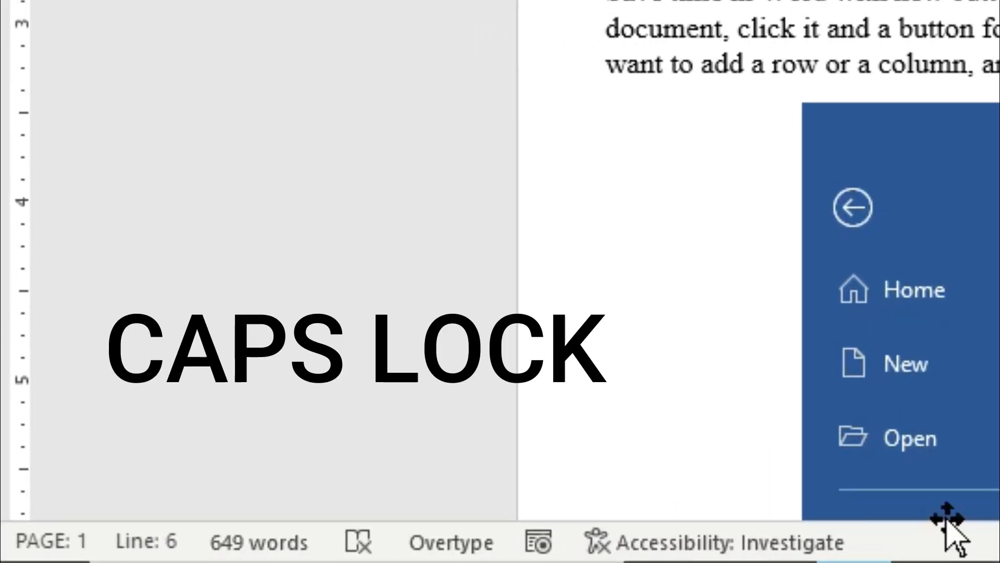
pyautogui.press('capslock')
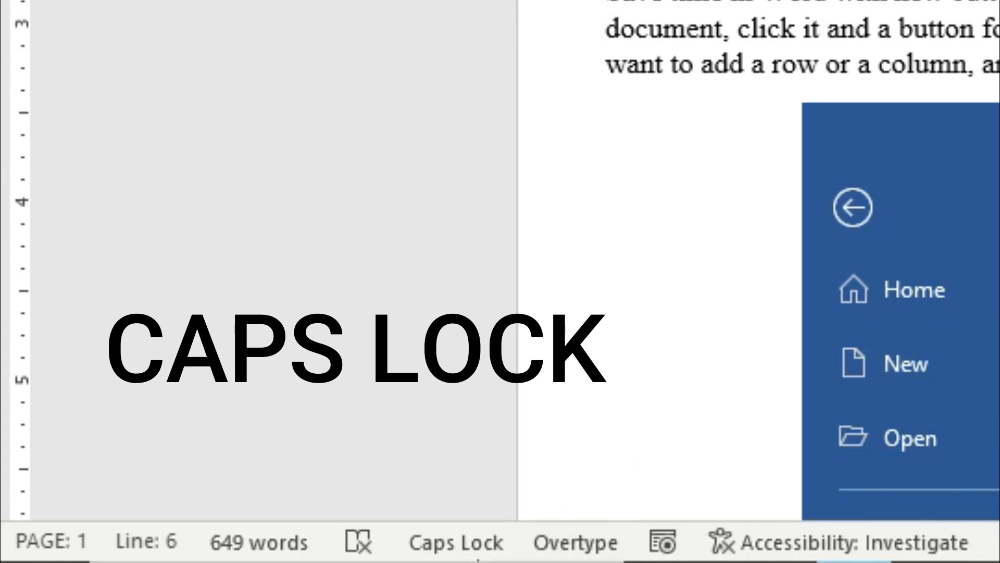
pyautogui.press('capslock')
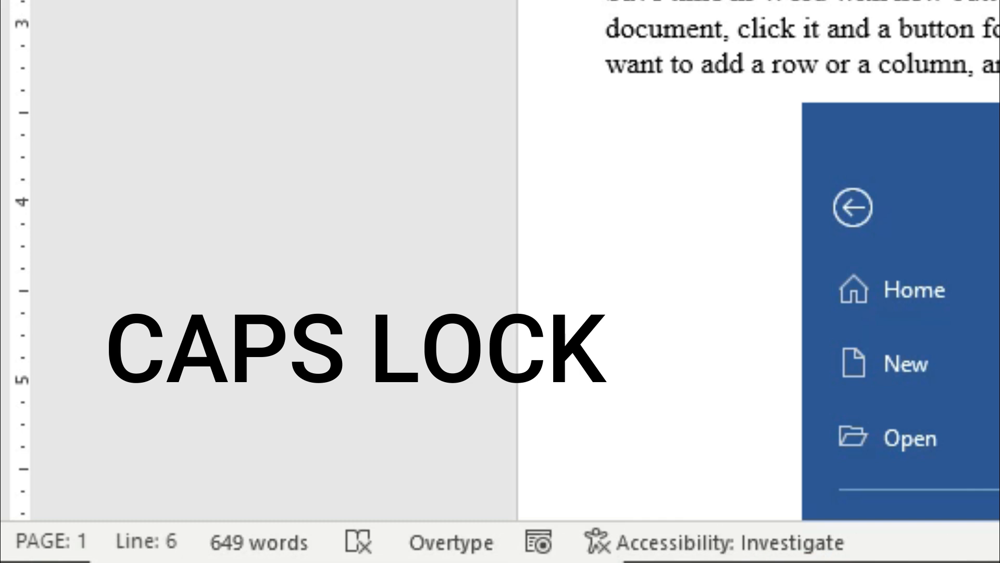
pyautogui.press('capslock')
pyautogui.press('capslock')
pyautogui.press('capslock')
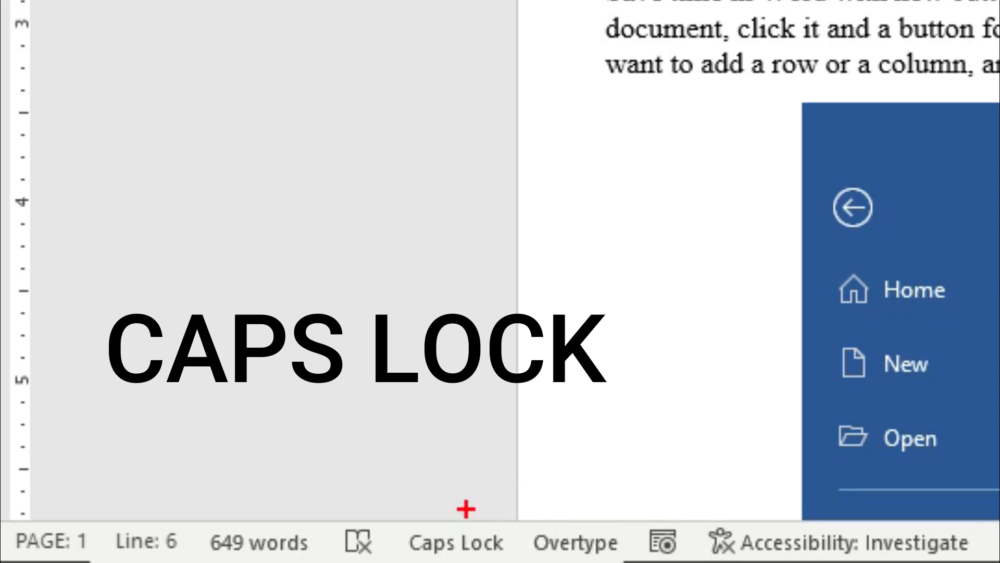
pyautogui.moveTo(463, 519); pyautogui.dragTo(520, 0)
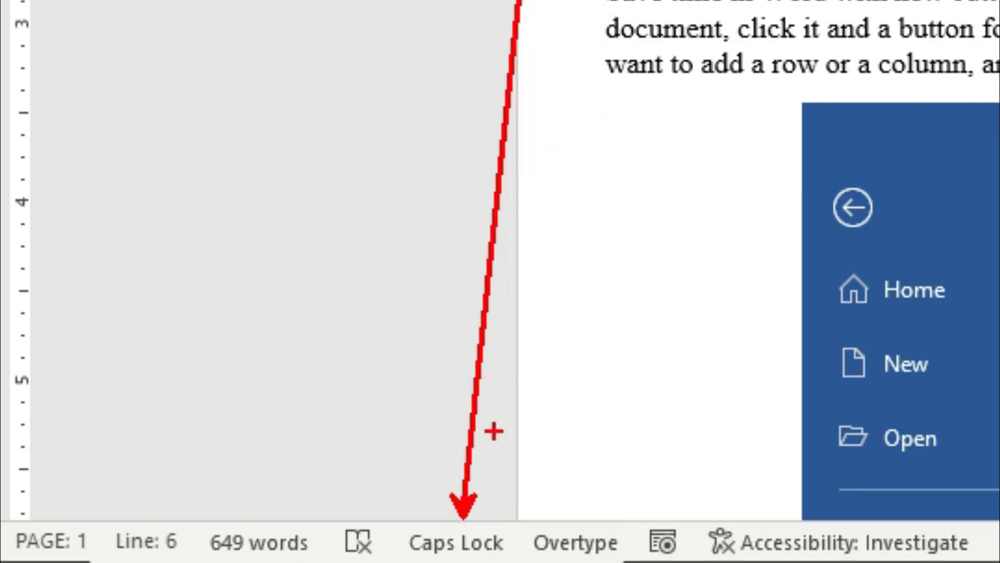
pyautogui.moveTo(405, 505)
pyautogui.mouseDown()
pyautogui.moveTo(402, 556)
pyautogui.moveTo(521, 464)
pyautogui.moveTo(386, 553)
pyautogui.mouseUp()
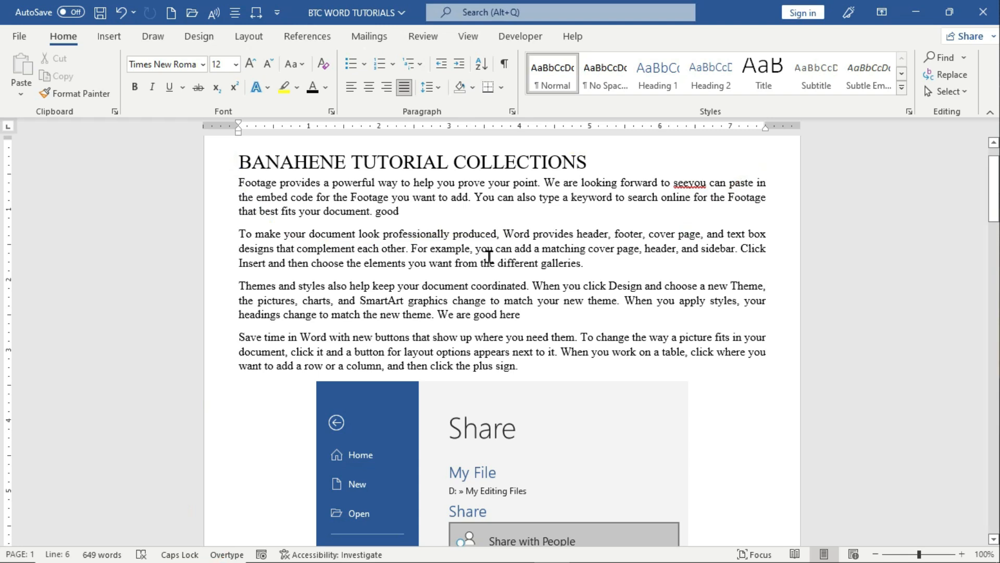
# Add Selection Mode to the status bar, select "Footage" in the first body paragraph, then remove the indicator and add it back
pyautogui.rightClick(423, 556)
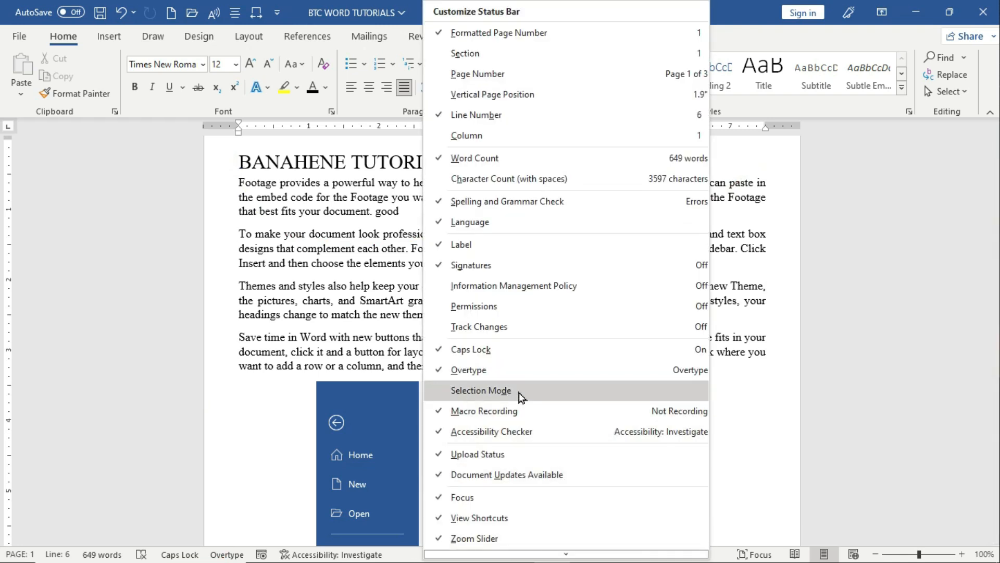
pyautogui.click(329, 267)
pyautogui.click(238, 183)
pyautogui.moveTo(239, 183); pyautogui.dragTo(282, 182)
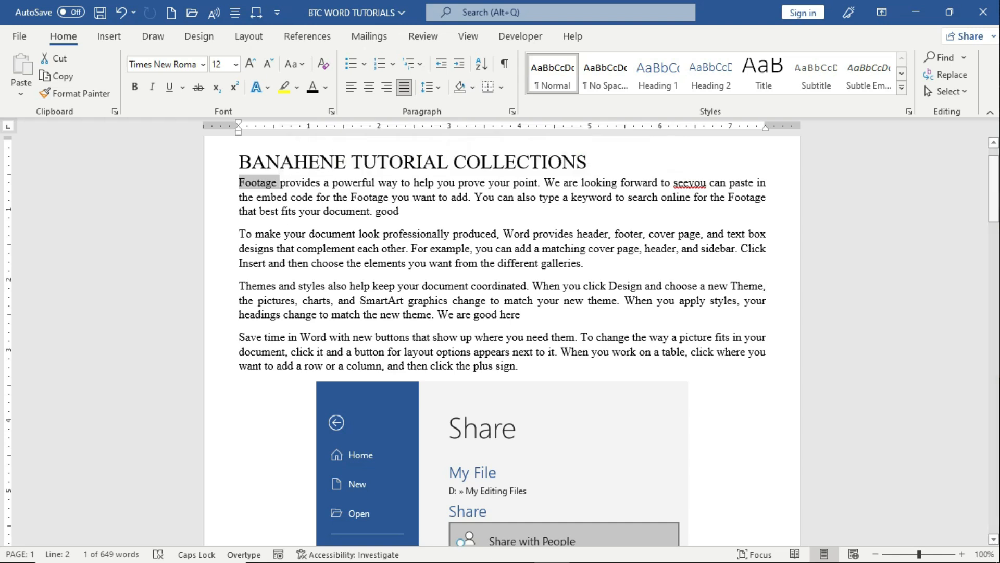
pyautogui.rightClick(438, 558)
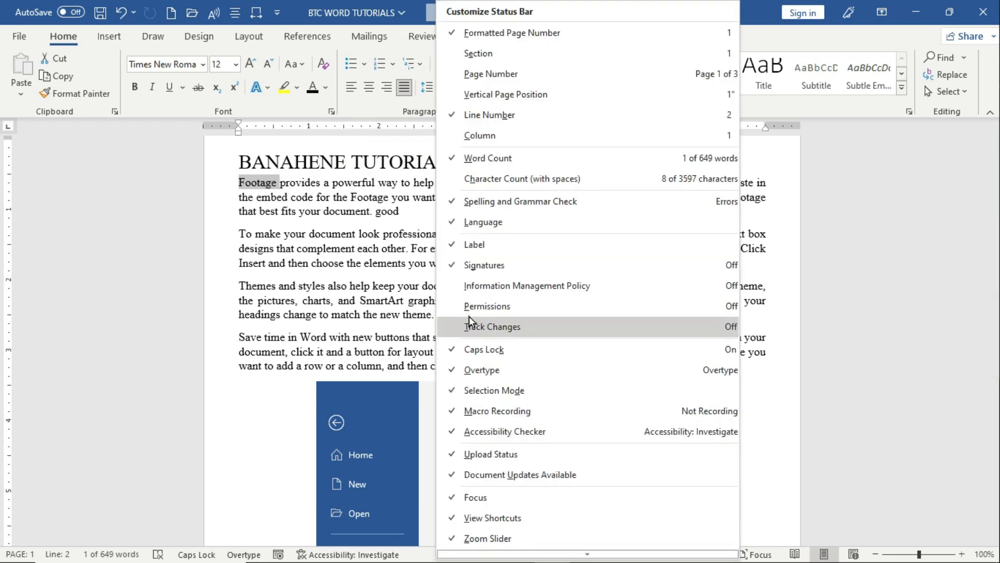
pyautogui.click(490, 392)
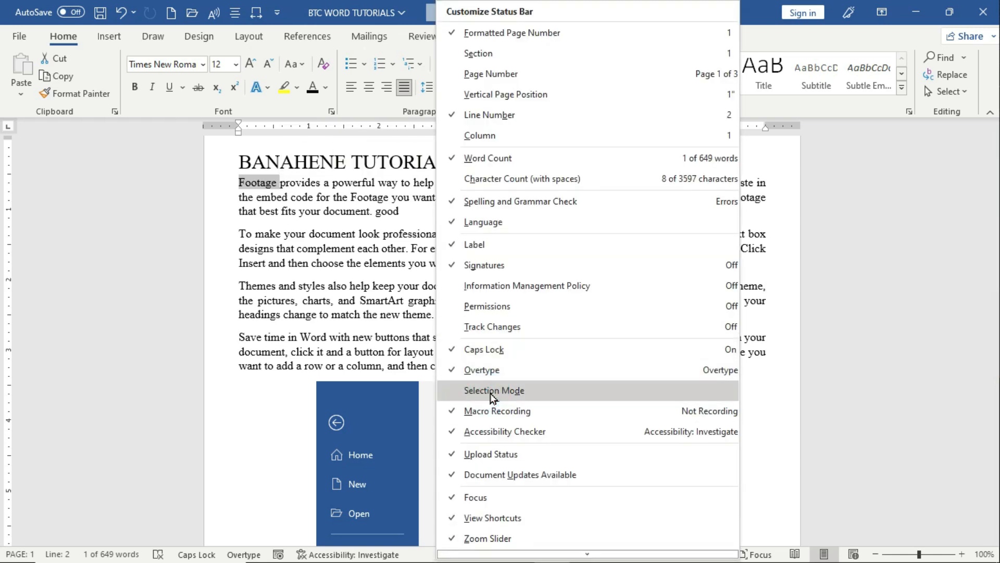
pyautogui.click(453, 391)
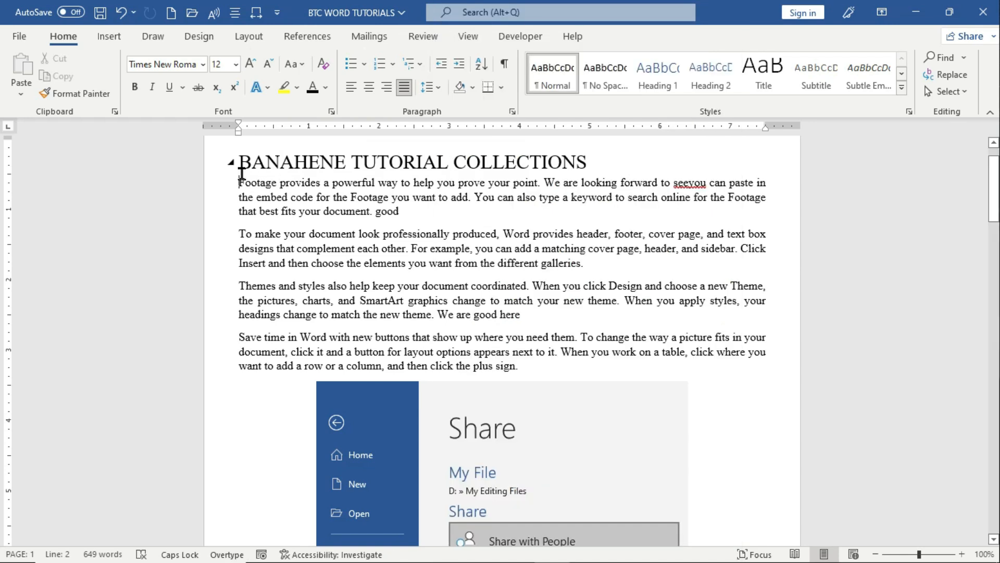
# Select "Footage p" at the start of the first body paragraph and check the Selection Mode entry in the status bar customization list
pyautogui.moveTo(239, 182); pyautogui.dragTo(285, 179)
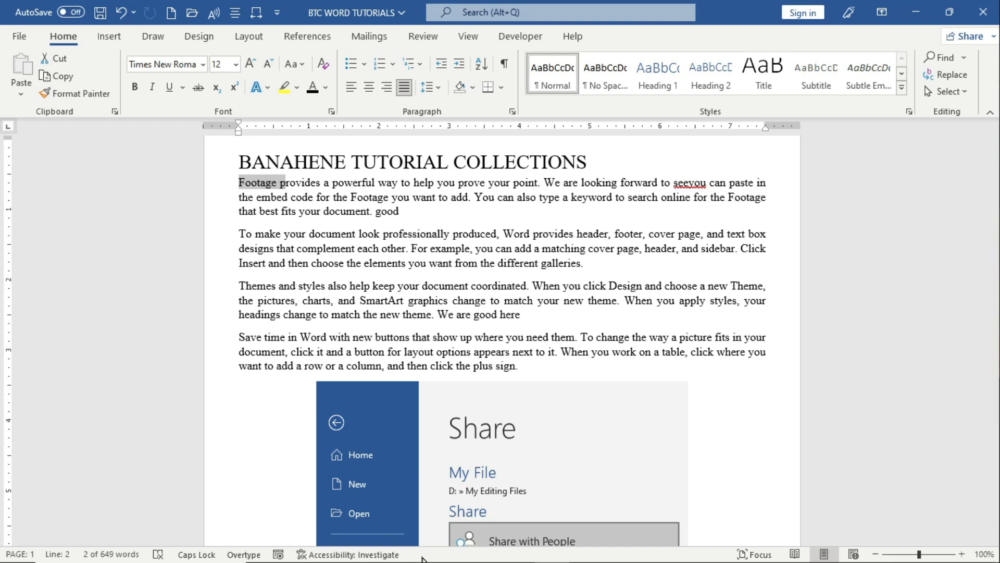
pyautogui.rightClick(423, 557)
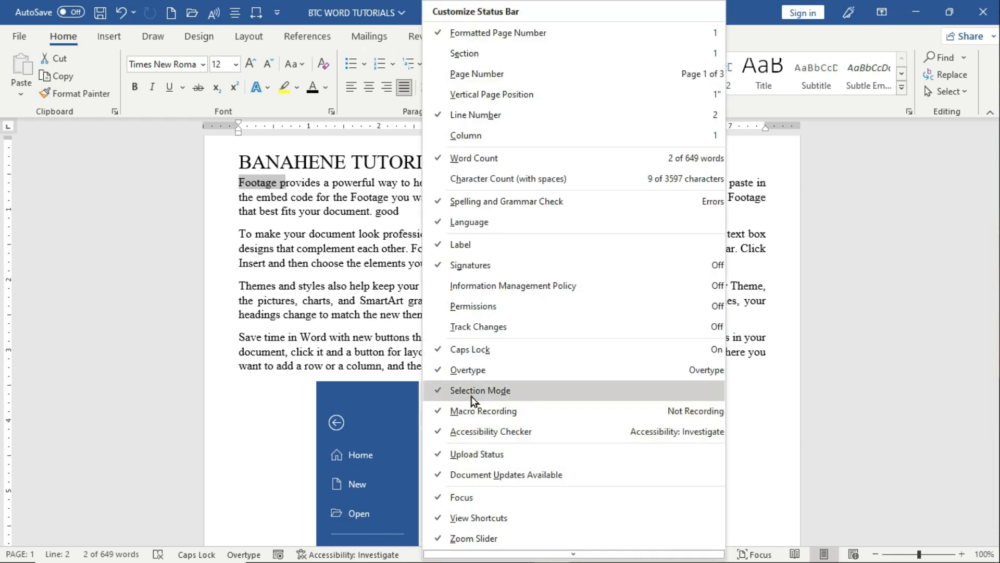
pyautogui.click(316, 206)
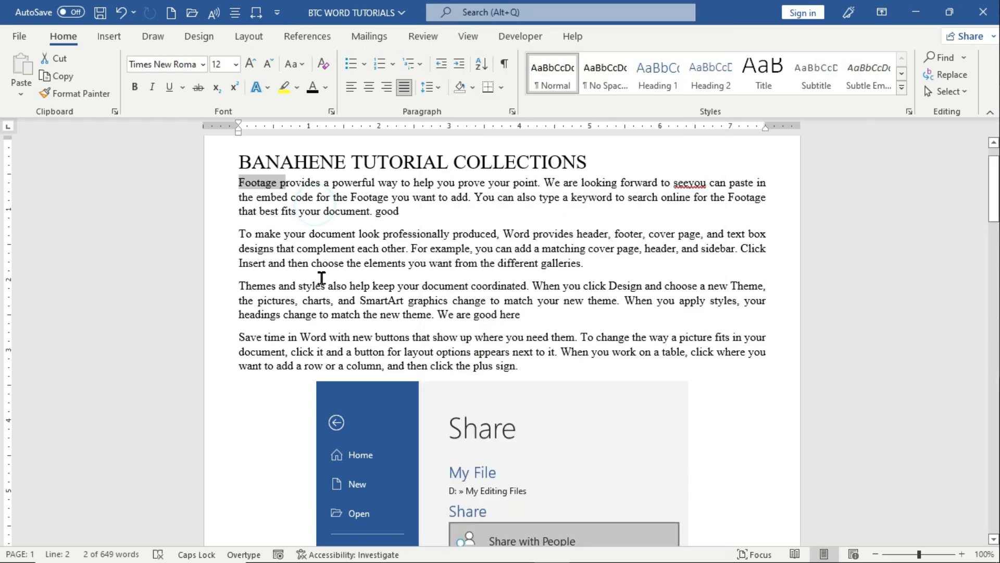
# Turn on Extend Selection mode and extend the selection character by character through the first body paragraph to "designs that com" in the second
pyautogui.press('F8')
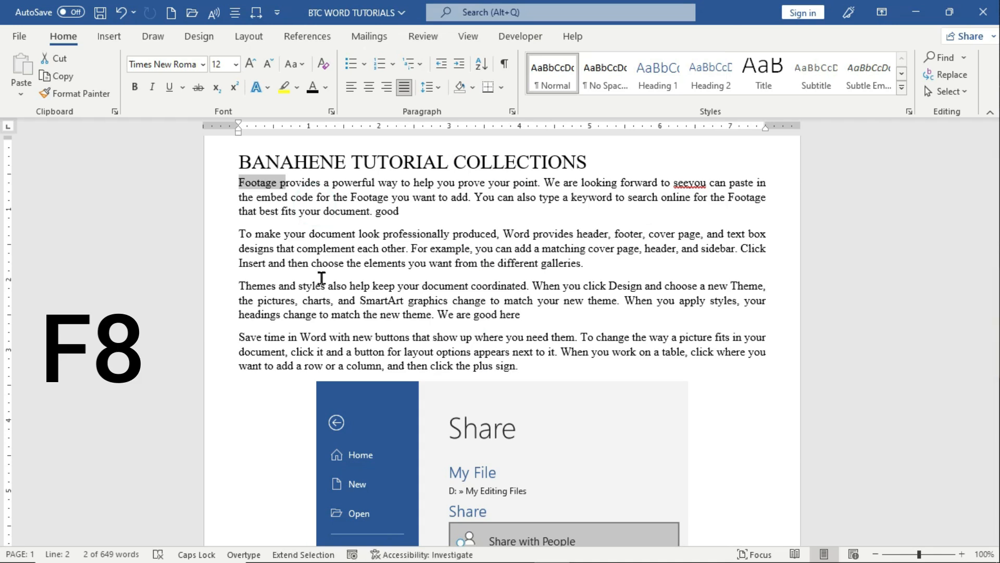
pyautogui.press('Right')
pyautogui.press('Right')
pyautogui.press('Right')
pyautogui.press('Right')
pyautogui.press('Right')
pyautogui.press('Right')
pyautogui.press('Right')
pyautogui.press('Right')
pyautogui.press('Right')
pyautogui.press('Right')
pyautogui.press('Right')
pyautogui.press('Right')
pyautogui.press('Right')
pyautogui.press('Right')
pyautogui.press('Right')
pyautogui.press('Right')
pyautogui.press('Right')
pyautogui.press('Right')
pyautogui.press('Right')
pyautogui.press('Right')
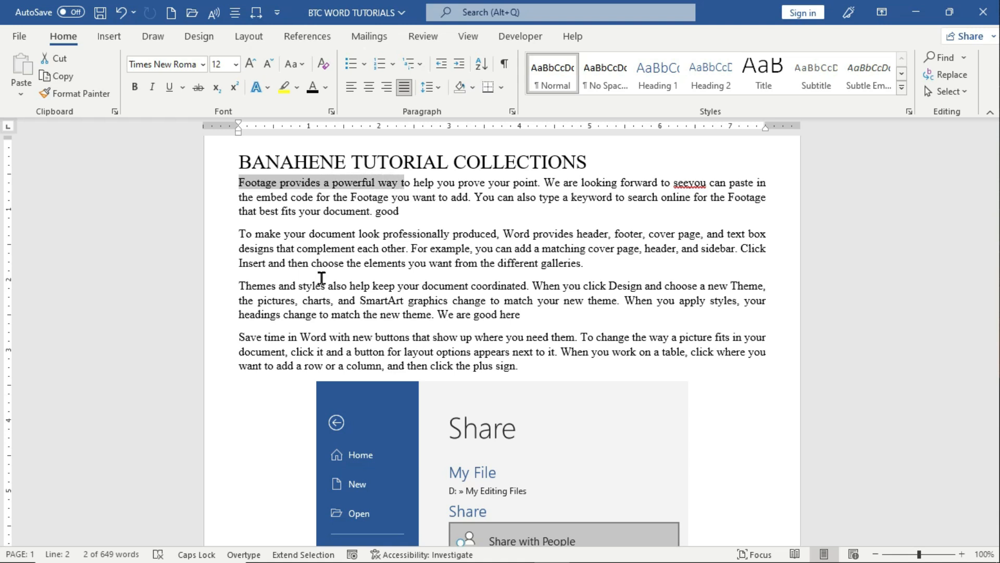
pyautogui.press('Right')
pyautogui.press('Right')
pyautogui.press('Right')
pyautogui.press('Right')
pyautogui.press('Right')
pyautogui.press('Right')
pyautogui.press('Right')
pyautogui.press('Right')
pyautogui.press('Right')
pyautogui.press('Right')
pyautogui.press('Right')
pyautogui.press('Right')
pyautogui.press('Right')
pyautogui.press('Right')
pyautogui.press('Right')
pyautogui.press('Right')
pyautogui.press('Right')
pyautogui.press('Right')
pyautogui.press('Right')
pyautogui.press('Right')
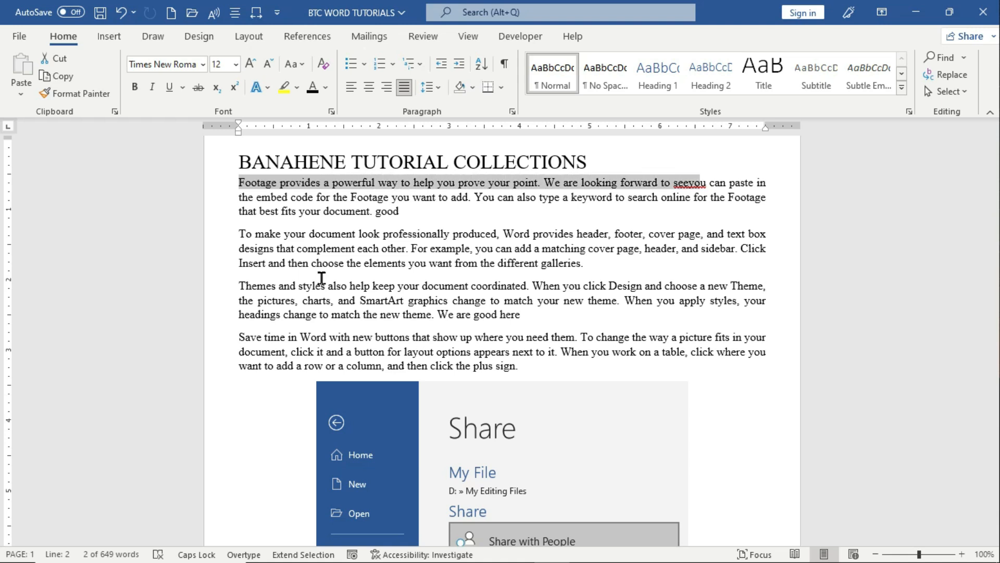
pyautogui.press('Right')
pyautogui.press('Right')
pyautogui.press('Right')
pyautogui.press('Right')
pyautogui.press('Right')
pyautogui.press('Right')
pyautogui.press('Right')
pyautogui.press('Right')
pyautogui.press('Right')
pyautogui.press('Right')
pyautogui.press('Right')
pyautogui.press('Right')
pyautogui.press('Right')
pyautogui.press('Right')
pyautogui.press('Right')
pyautogui.press('Right')
pyautogui.press('Right')
pyautogui.press('Right')
pyautogui.press('Right')
pyautogui.press('Right')
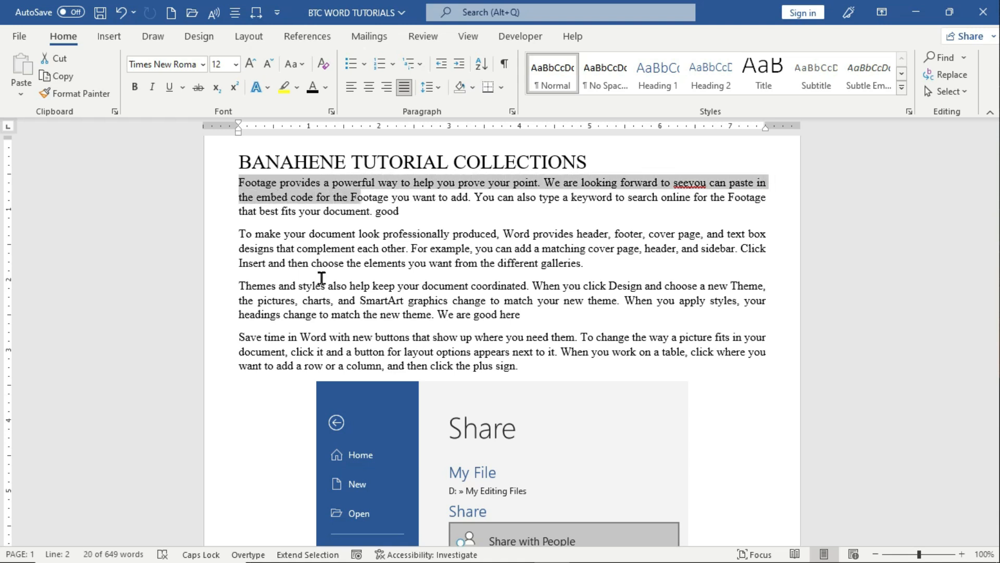
pyautogui.press('Right')
pyautogui.press('Right')
pyautogui.press('Right')
pyautogui.press('Right')
pyautogui.press('Right')
pyautogui.press('Right')
pyautogui.press('Right')
pyautogui.press('Right')
pyautogui.press('Right')
pyautogui.press('Right')
pyautogui.press('Right')
pyautogui.press('Right')
pyautogui.press('Right')
pyautogui.press('Right')
pyautogui.press('Right')
pyautogui.press('Right')
pyautogui.press('Right')
pyautogui.press('Right')
pyautogui.press('Right')
pyautogui.press('Right')
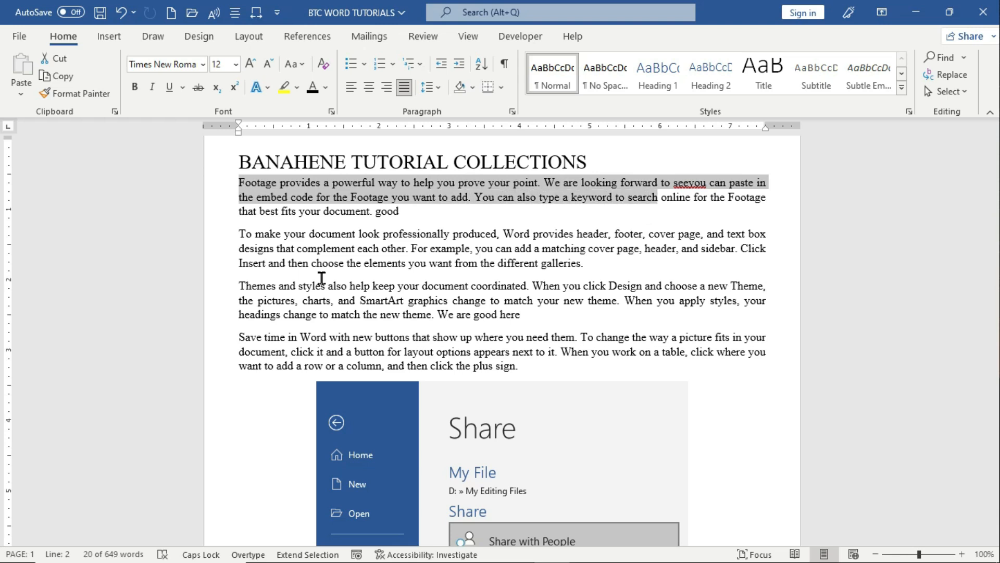
pyautogui.press('Right')
pyautogui.press('Right')
pyautogui.press('Right')
pyautogui.press('Right')
pyautogui.press('Right')
pyautogui.press('Right')
pyautogui.press('Right')
pyautogui.press('Right')
pyautogui.press('Right')
pyautogui.press('Right')
pyautogui.press('Right')
pyautogui.press('Right')
pyautogui.press('Right')
pyautogui.press('Right')
pyautogui.press('Right')
pyautogui.press('Right')
pyautogui.press('Right')
pyautogui.press('Right')
pyautogui.press('Right')
pyautogui.press('Right')
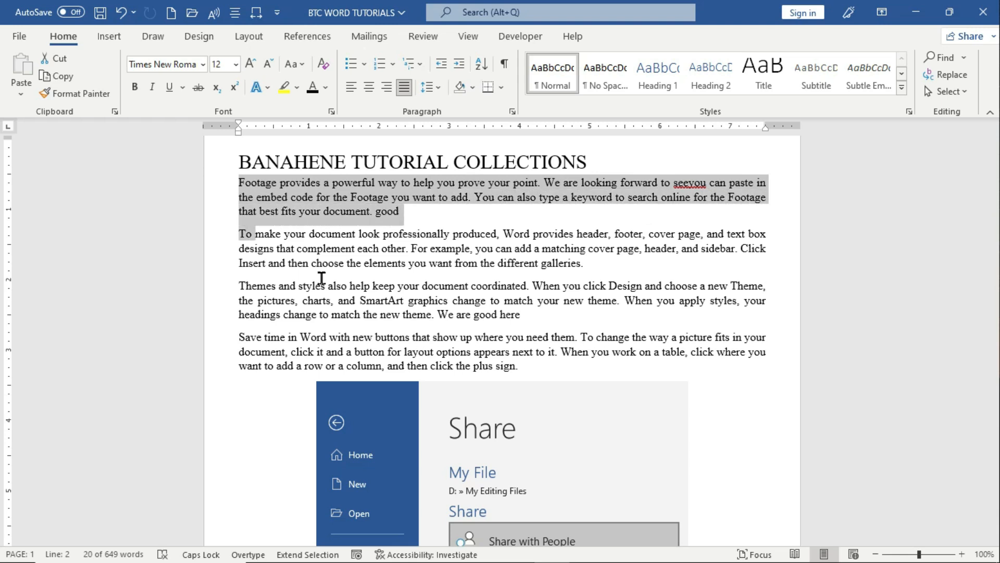
pyautogui.press('Right')
pyautogui.press('Right')
pyautogui.press('Right')
pyautogui.press('Right')
pyautogui.press('Right')
pyautogui.press('Right')
pyautogui.press('Right')
pyautogui.press('Right')
pyautogui.press('Right')
pyautogui.press('Right')
pyautogui.press('Right')
pyautogui.press('Right')
pyautogui.press('Right')
pyautogui.press('Right')
pyautogui.press('Right')
pyautogui.press('Right')
pyautogui.press('Right')
pyautogui.press('Right')
pyautogui.press('Right')
pyautogui.press('Right')
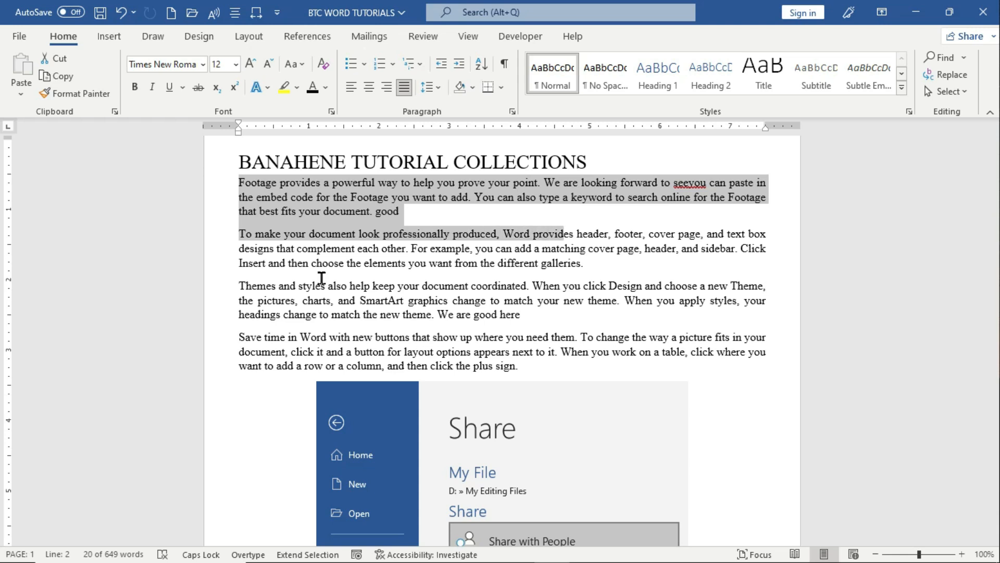
pyautogui.press('Right')
pyautogui.press('Right')
pyautogui.press('Right')
pyautogui.press('Right')
pyautogui.press('Right')
pyautogui.press('Right')
pyautogui.press('Right')
pyautogui.press('Right')
pyautogui.press('Right')
pyautogui.press('Right')
pyautogui.press('Right')
pyautogui.press('Right')
pyautogui.press('Right')
pyautogui.press('Right')
pyautogui.press('Right')
pyautogui.press('Right')
pyautogui.press('Right')
pyautogui.press('Right')
pyautogui.press('Right')
pyautogui.press('Right')
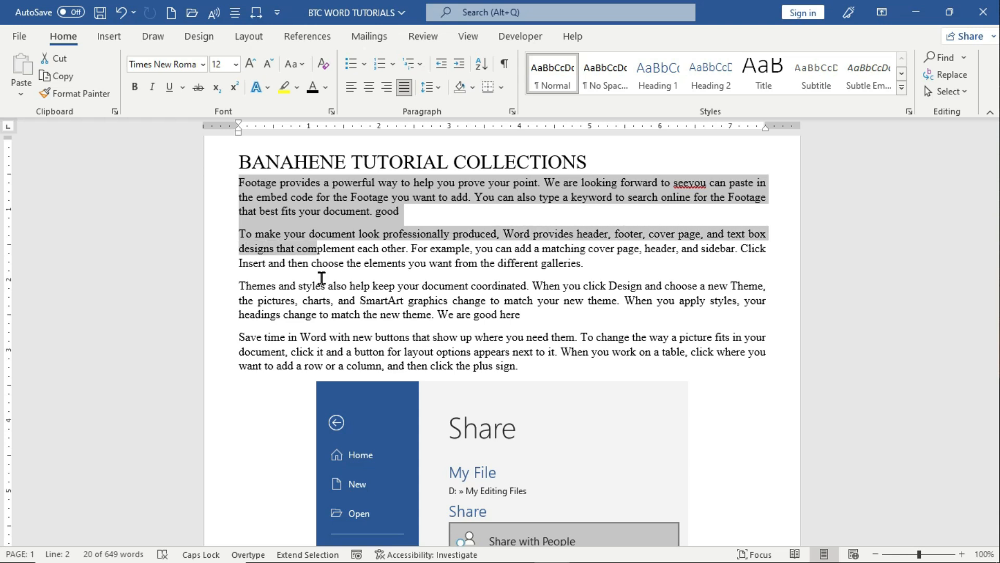
# Extend the selection character by character in the second body paragraph up to "cover page, header, a"
pyautogui.press('Right')
pyautogui.press('Right')
pyautogui.press('Right')
pyautogui.press('Right')
pyautogui.press('Right')
pyautogui.press('Right')
pyautogui.press('Right')
pyautogui.press('Right')
pyautogui.press('Right')
pyautogui.press('Right')
pyautogui.press('Right')
pyautogui.press('Right')
pyautogui.press('Right')
pyautogui.press('Right')
pyautogui.press('Right')
pyautogui.press('Right')
pyautogui.press('Right')
pyautogui.press('Right')
pyautogui.press('Right')
pyautogui.press('Right')
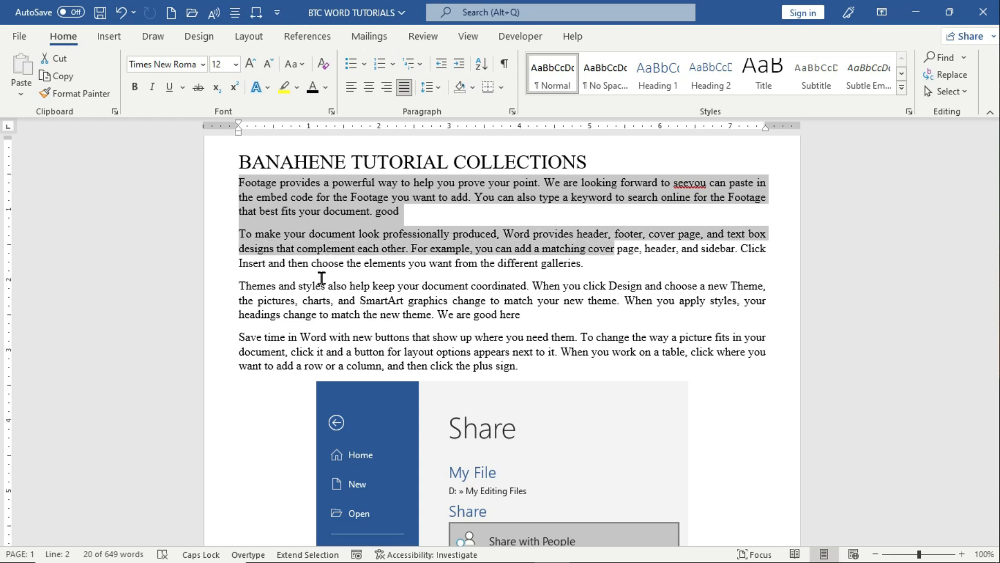
pyautogui.press('Right')
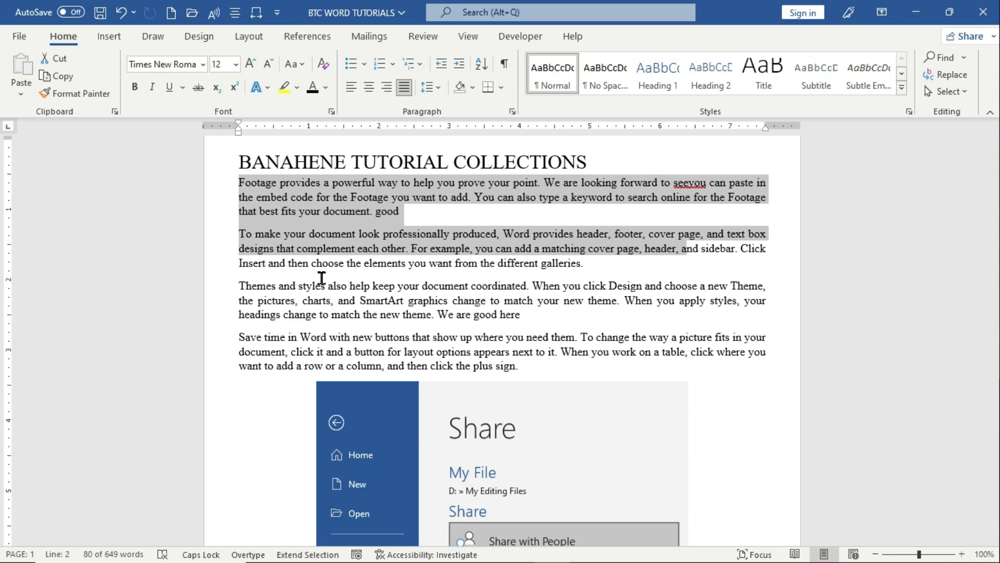
# Extend the selection line by line past the picture to "Online Footage," in the paragraph under Font Group
pyautogui.press('Down')
pyautogui.press('Down')
pyautogui.press('Down')
pyautogui.press('Down')
pyautogui.press('Down')
pyautogui.press('Down')
pyautogui.press('Down')
pyautogui.press('Down')
pyautogui.press('Down')
pyautogui.press('Down')
pyautogui.press('Down')
pyautogui.press('Down')
pyautogui.press('Down')
pyautogui.press('Down')
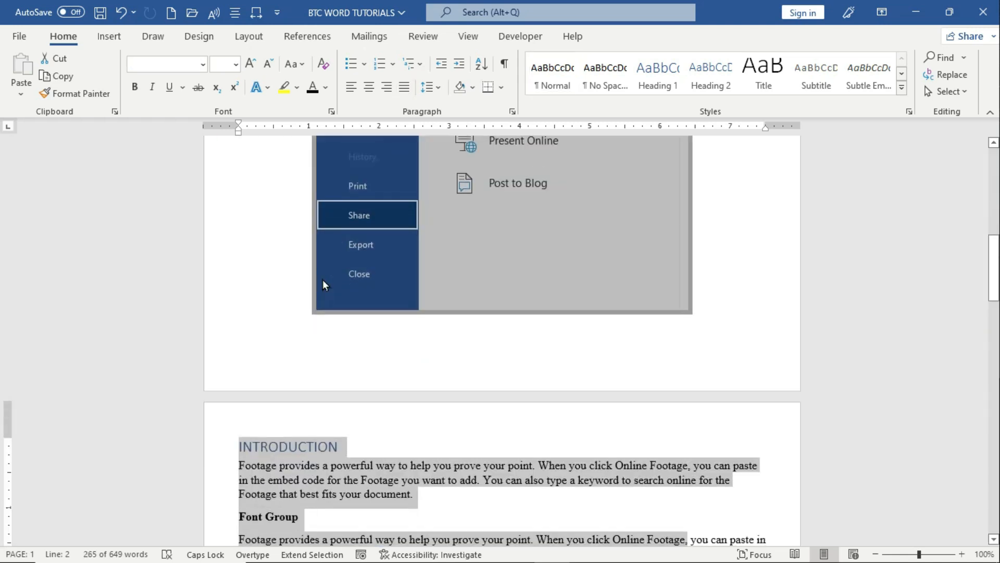
# Move the selection back up to cover only the document title, then leave Extend Selection and deselect in the second body paragraph
pyautogui.press('Up')
pyautogui.press('Up')
pyautogui.press('Up')
pyautogui.press('Up')
pyautogui.press('Up')
pyautogui.press('Up')
pyautogui.press('Up')
pyautogui.press('Up')
pyautogui.press('Up')
pyautogui.press('Up')
pyautogui.press('Up')
pyautogui.press('Up')
pyautogui.press('Up')
pyautogui.press('Up')
pyautogui.press('Up')
pyautogui.press('Up')
pyautogui.press('Up')
pyautogui.press('Up')
pyautogui.press('Up')
pyautogui.press('Up')
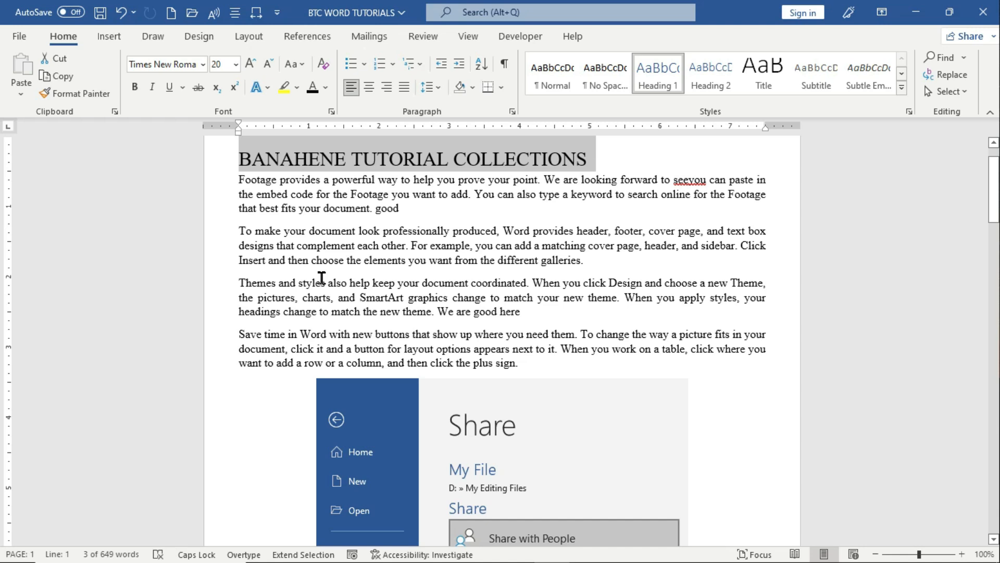
pyautogui.press('Escape')
pyautogui.click(310, 231)
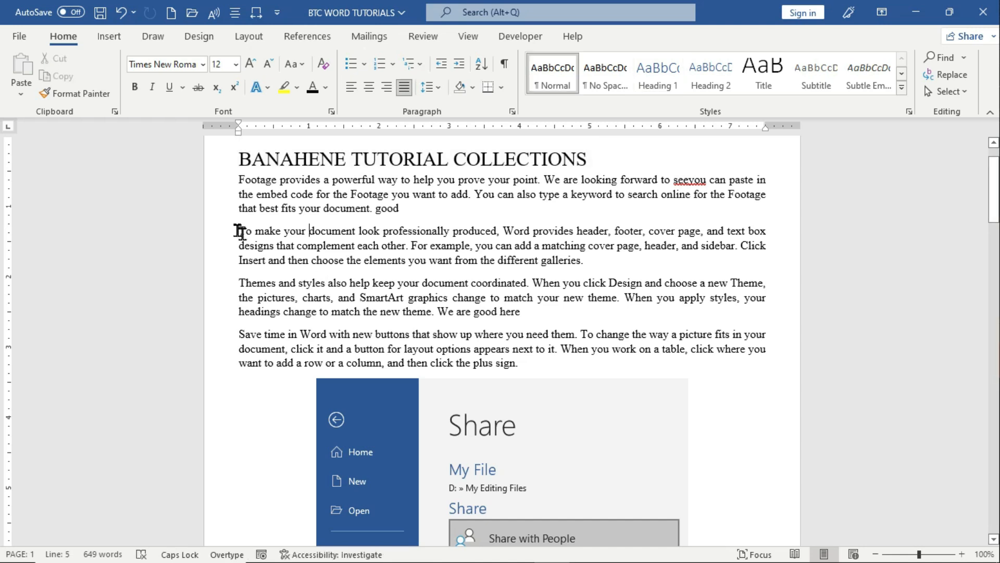
# Select "To make your document" and use Extend Selection to extend it character by character to the line's end at "text box"
pyautogui.moveTo(238, 231); pyautogui.dragTo(352, 233)
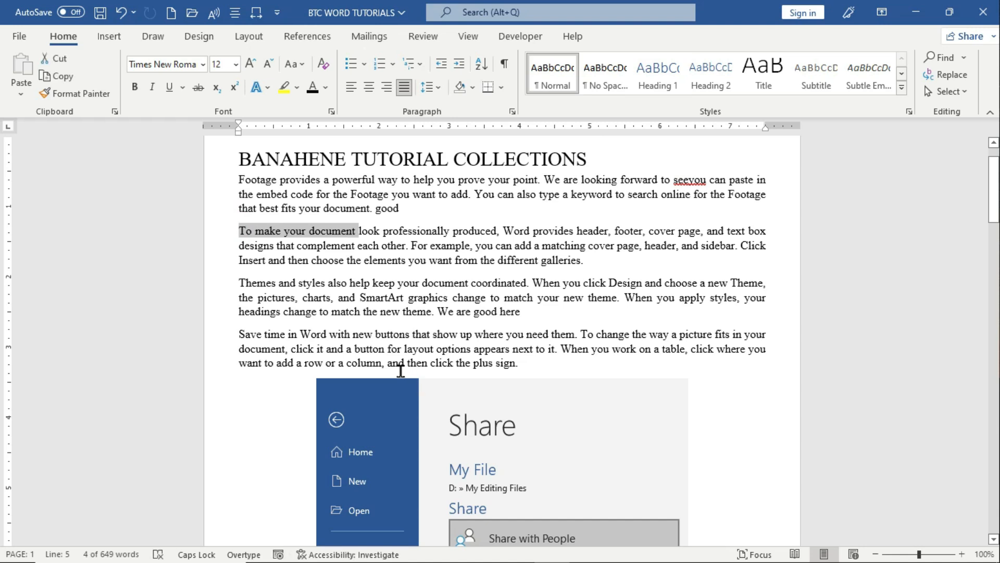
pyautogui.press('F8')
pyautogui.press('Right')
pyautogui.press('Right')
pyautogui.press('Right')
pyautogui.press('Right')
pyautogui.press('Right')
pyautogui.press('Right')
pyautogui.press('Right')
pyautogui.press('Right')
pyautogui.press('Right')
pyautogui.press('Right')
pyautogui.press('Right')
pyautogui.press('Right')
pyautogui.press('Right')
pyautogui.press('Right')
pyautogui.press('Right')
pyautogui.press('Right')
pyautogui.press('Right')
pyautogui.press('Right')
pyautogui.press('Right')
pyautogui.press('Right')
pyautogui.press('Right')
pyautogui.press('Right')
pyautogui.press('Right')
pyautogui.press('Right')
pyautogui.press('Right')
pyautogui.press('Right')
pyautogui.press('Right')
pyautogui.press('Right')
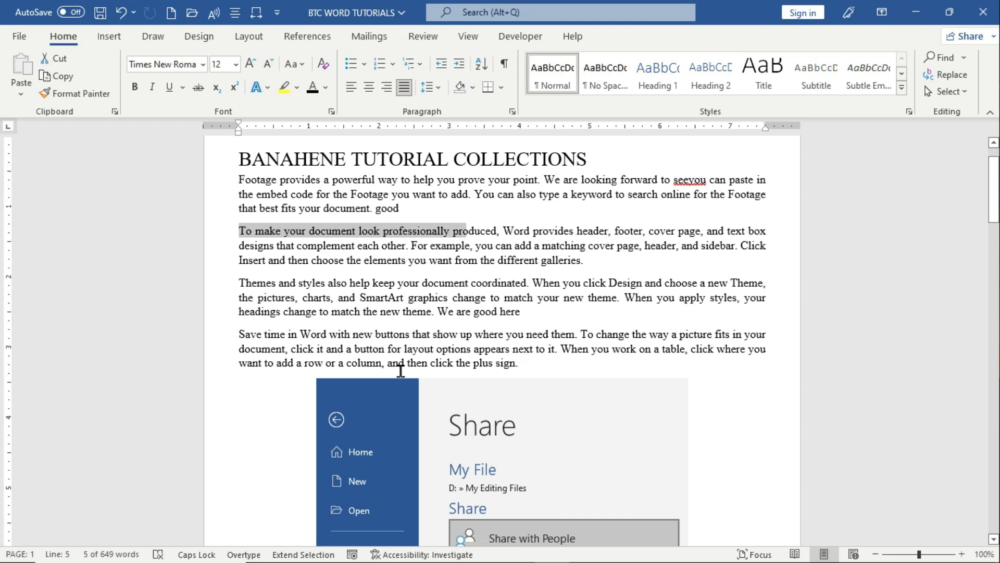
pyautogui.press('Right')
pyautogui.press('Right')
pyautogui.press('Right')
pyautogui.press('Right')
pyautogui.press('Right')
pyautogui.press('Right')
pyautogui.press('Right')
pyautogui.press('Right')
pyautogui.press('Right')
pyautogui.press('Right')
pyautogui.press('Right')
pyautogui.press('Right')
pyautogui.press('Right')
pyautogui.press('Right')
pyautogui.press('Right')
pyautogui.press('Right')
pyautogui.press('Right')
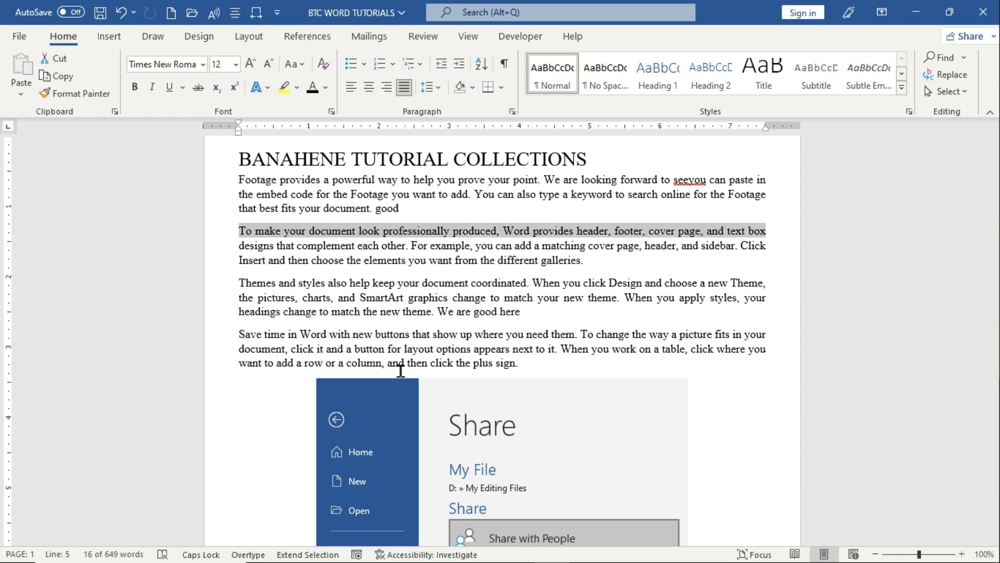
# Turn on Block Selection, then switch to Extend Selection and extend from "To make your document" down through the "Save time in Word" paragraph
pyautogui.hotkey('ctrl', 'shift', 'F8')
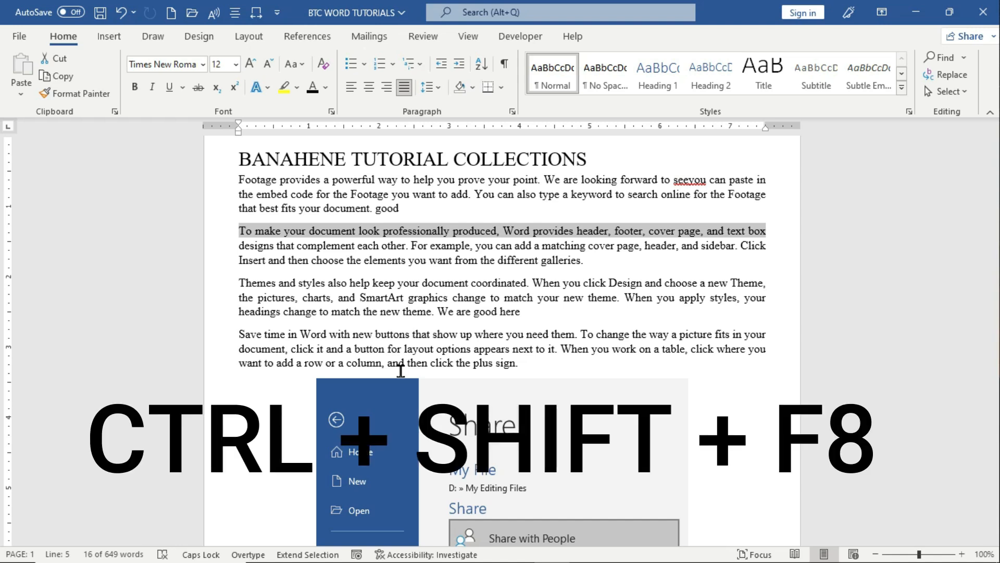
pyautogui.hotkey('ctrl', 'shift', 'F8')
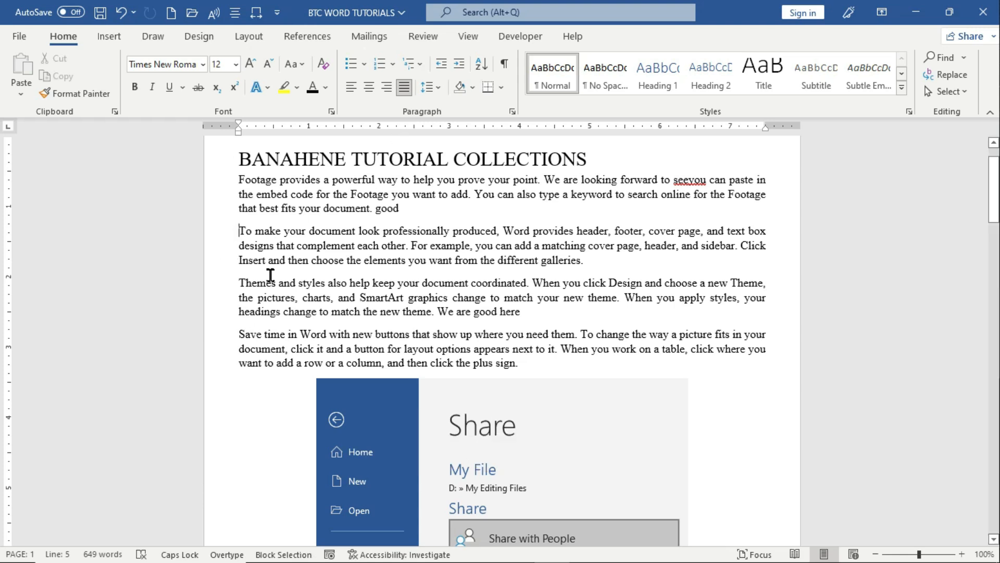
pyautogui.press('F8')
pyautogui.press('Down')
pyautogui.press('Down')
pyautogui.press('Down')
pyautogui.press('Down')
pyautogui.press('Down')
pyautogui.press('Down')
pyautogui.press('Down')
pyautogui.press('Down')
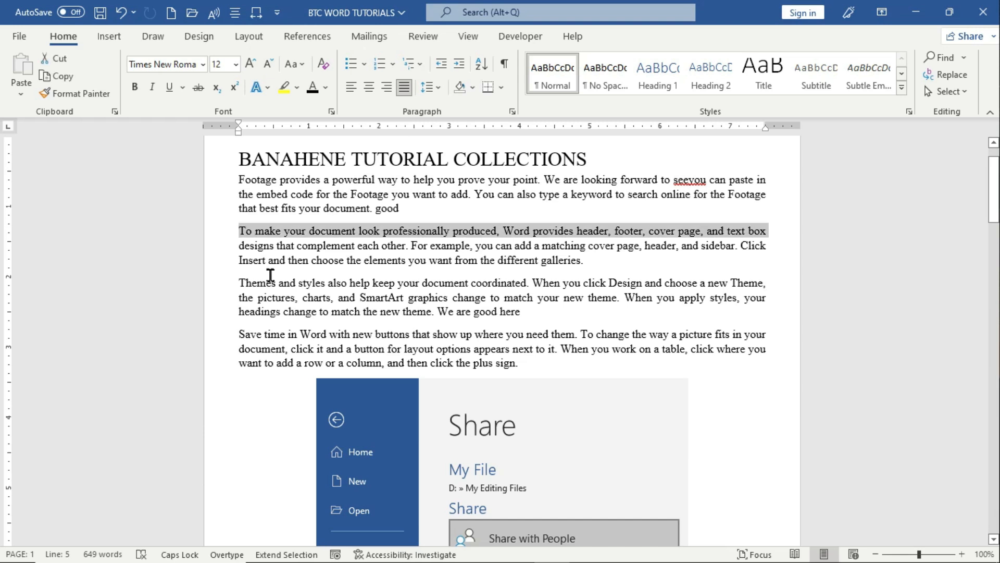
pyautogui.press('Down')
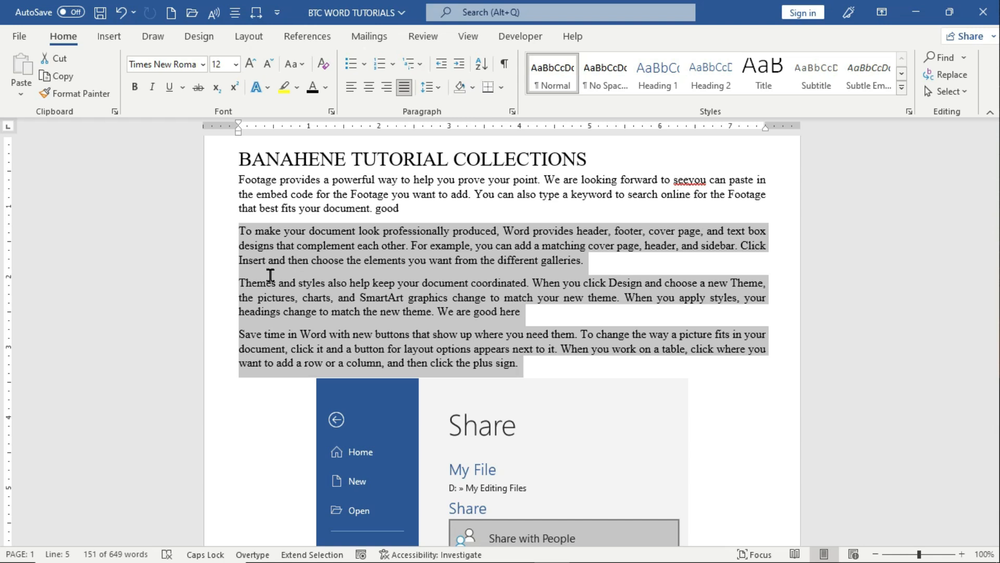
# Return to Block Selection and select a rectangular block from "To make" across the three body paragraphs above the picture
pyautogui.press('Escape')
pyautogui.press('Left')
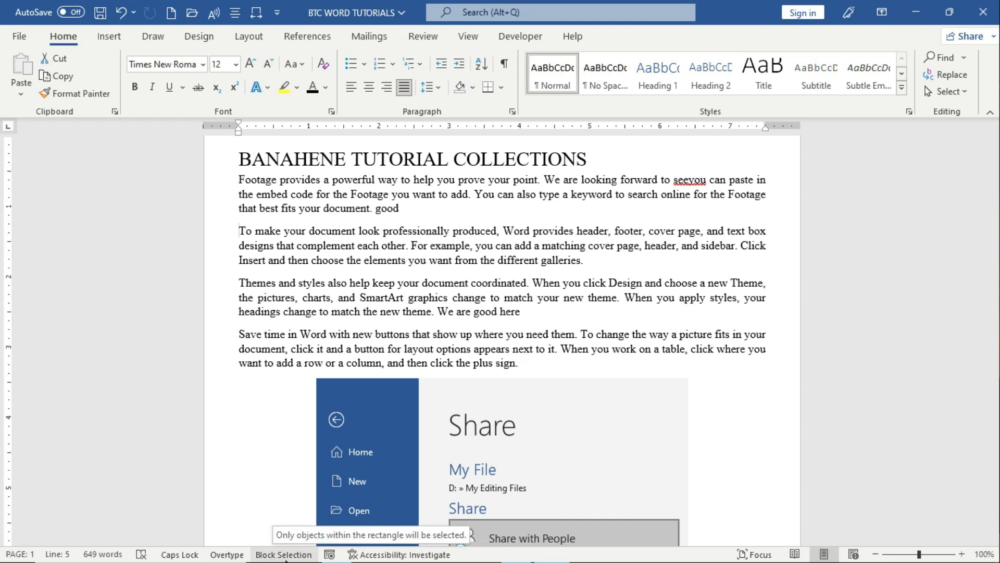
pyautogui.moveTo(239, 228); pyautogui.dragTo(556, 361)
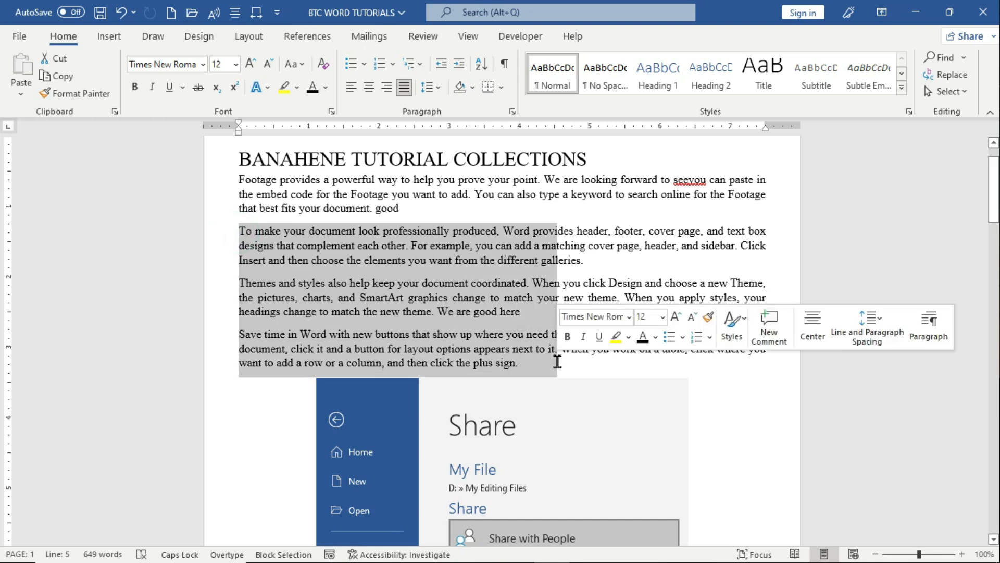
# Remove the Zoom Slider and Zoom indicators from the status bar
pyautogui.rightClick(434, 559)
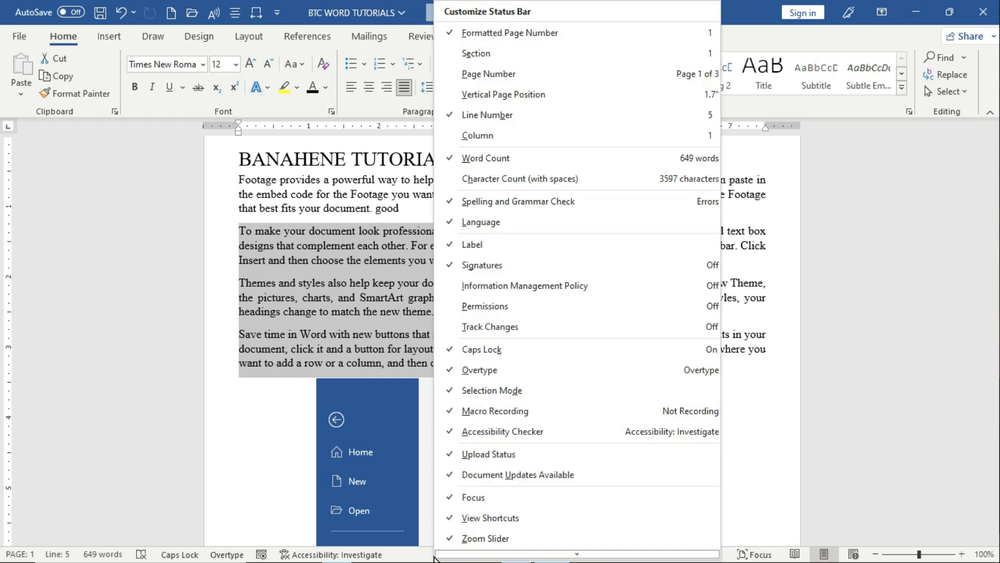
pyautogui.scroll(-1, 536, 422)
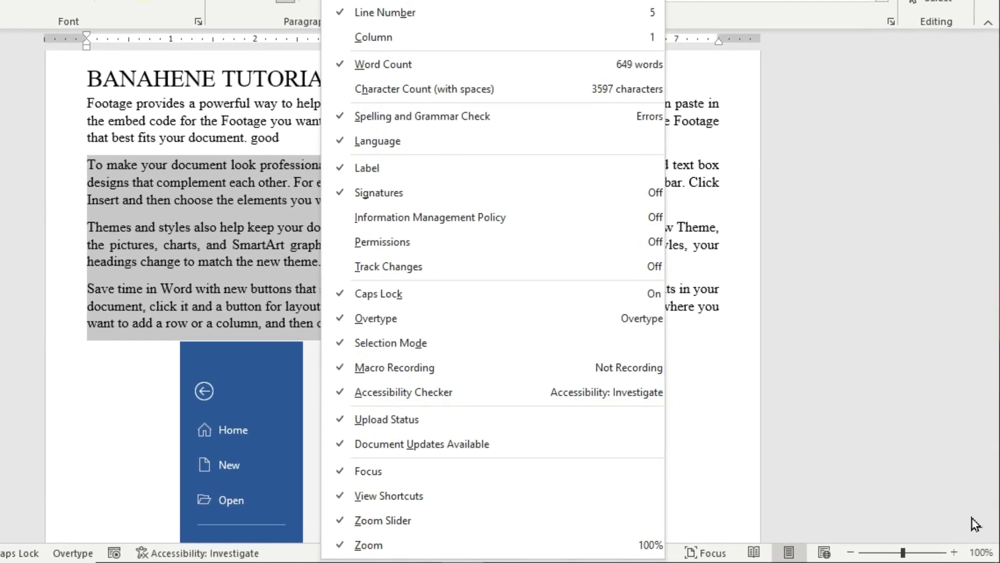
pyautogui.click(359, 520)
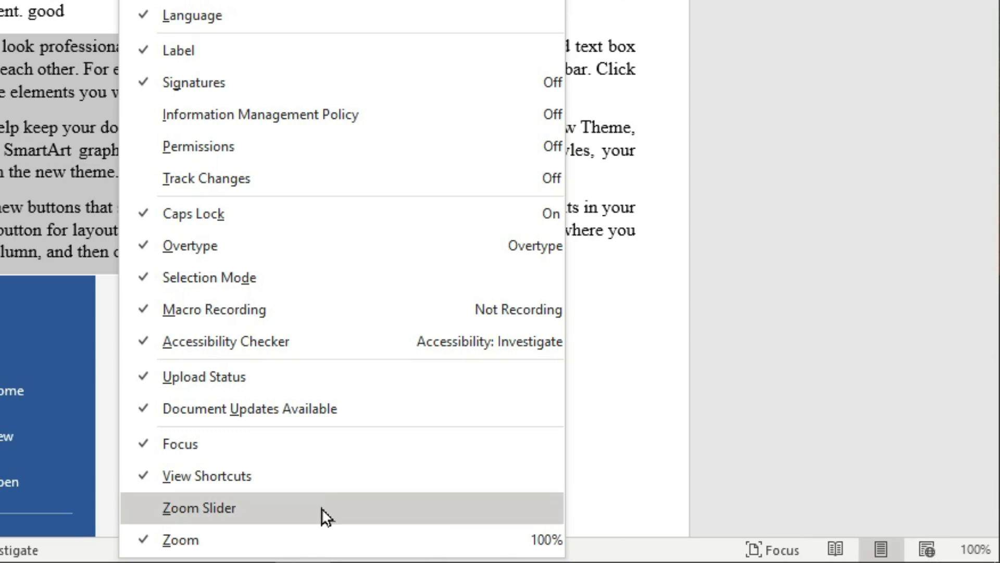
pyautogui.click(194, 540)
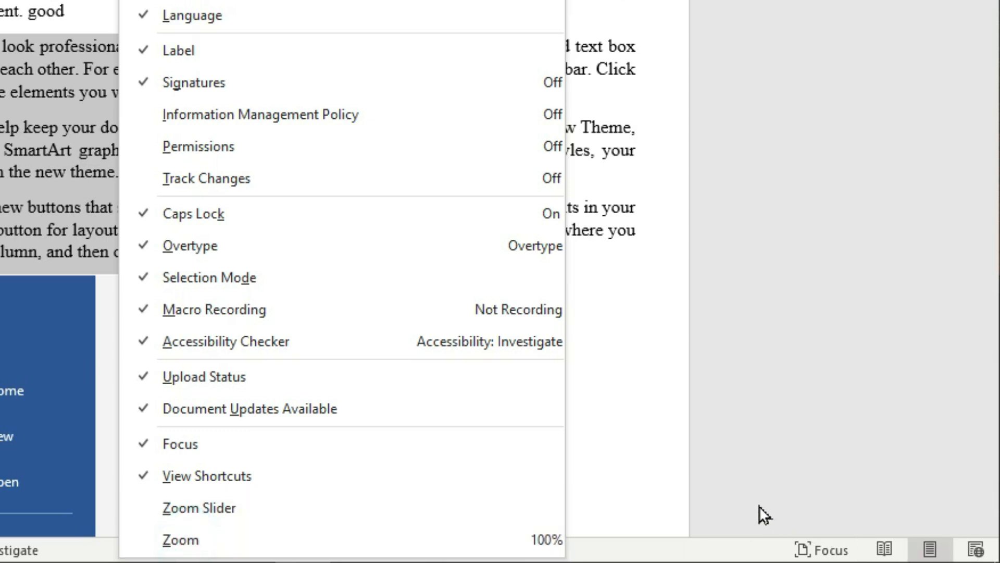
# Remove View Shortcuts, Focus, Document Updates Available, Upload Status, Accessibility Checker and Macro Recording from the status bar
pyautogui.click(144, 481)
pyautogui.click(147, 448)
pyautogui.click(141, 409)
pyautogui.click(141, 377)
pyautogui.click(140, 343)
pyautogui.click(140, 306)
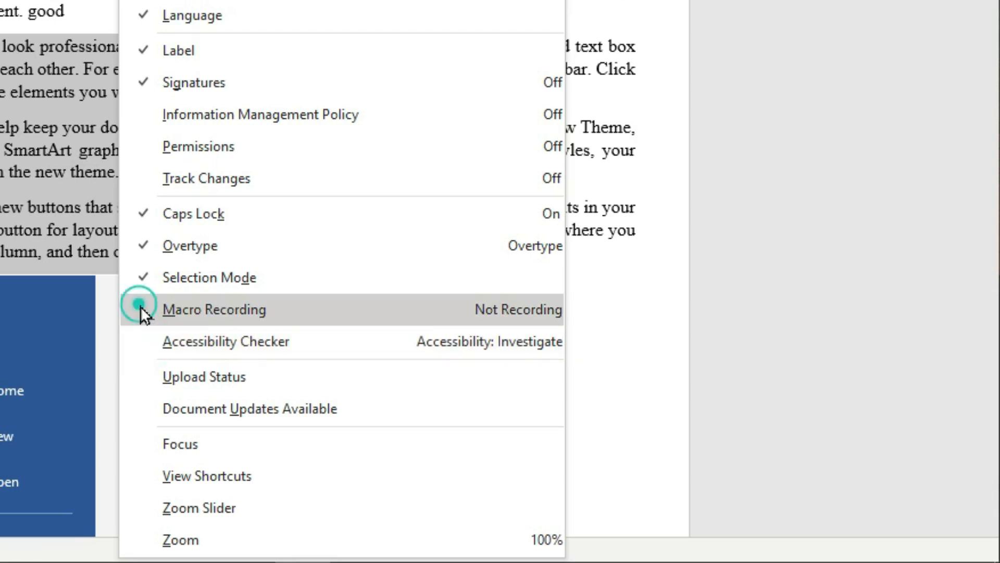
# Remove Selection Mode, Overtype, Caps Lock, Signatures, Label and Language from the status bar
pyautogui.click(142, 277)
pyautogui.click(140, 243)
pyautogui.click(142, 213)
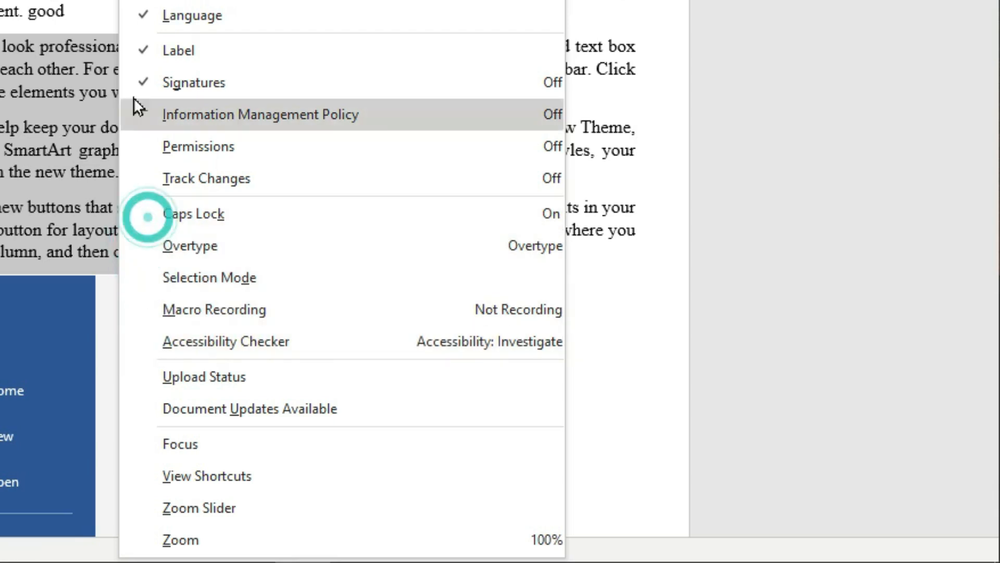
pyautogui.click(141, 82)
pyautogui.click(139, 50)
pyautogui.click(139, 18)
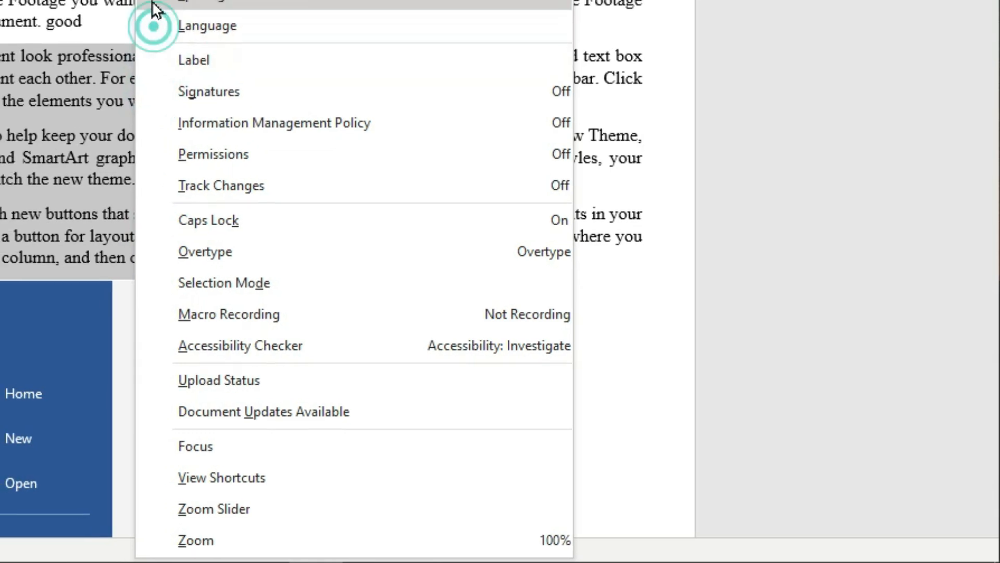
# Remove Spelling and Grammar Check, Word Count, Line Number and Formatted Page Number from the status bar and close the customization list
pyautogui.click(138, 36)
pyautogui.click(271, 13)
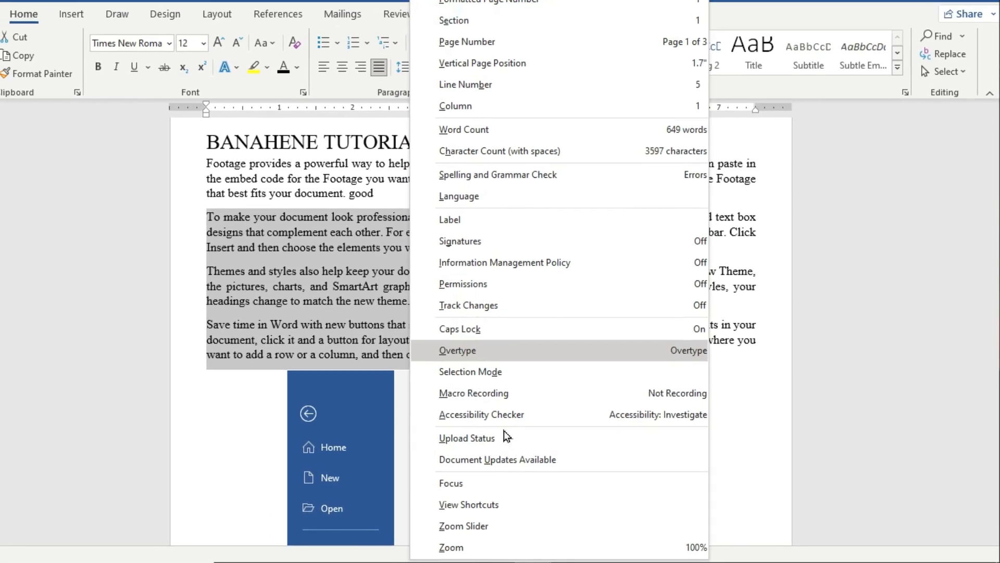
pyautogui.click(191, 413)
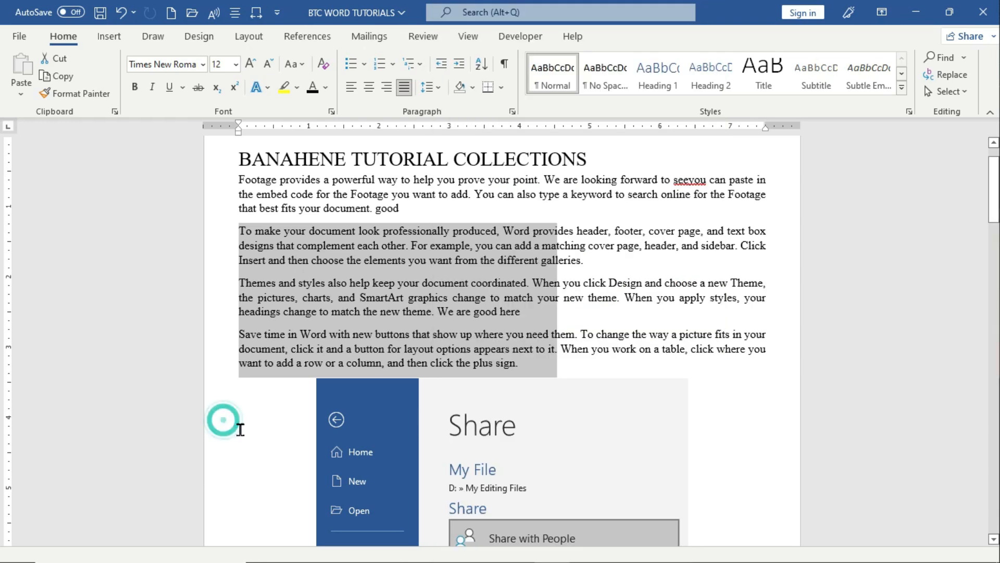